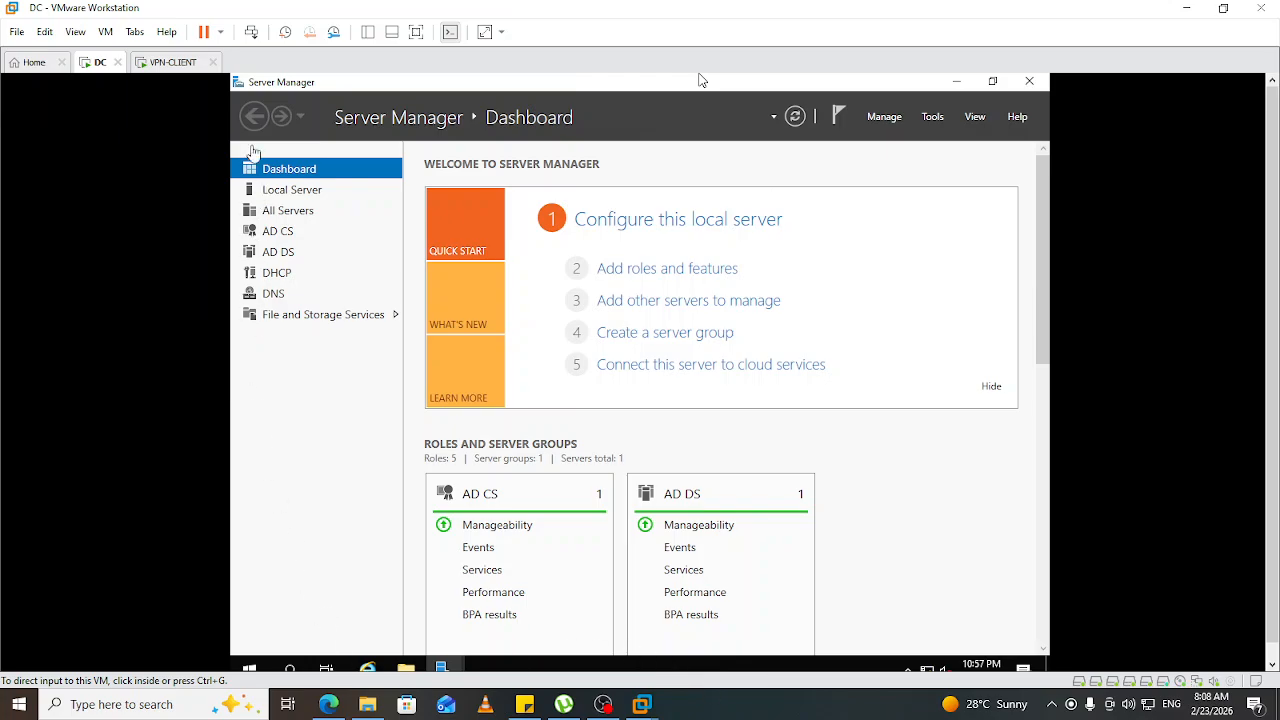
# Switch to the VPN-CLIENT virtual machine showing the Windows Setup language screen.
pyautogui.click(174, 64)
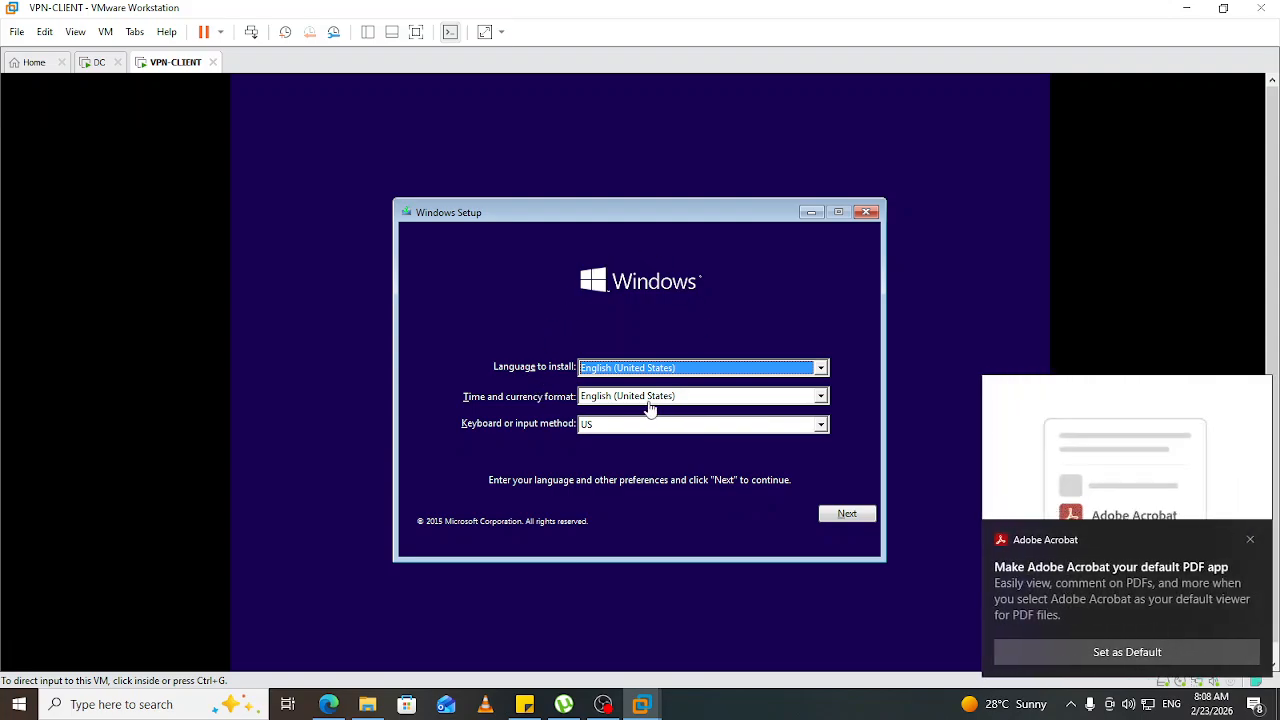
# Dismiss the Acrobat notification and start Windows installation with the default English (United States) settings.
pyautogui.click(1244, 539)
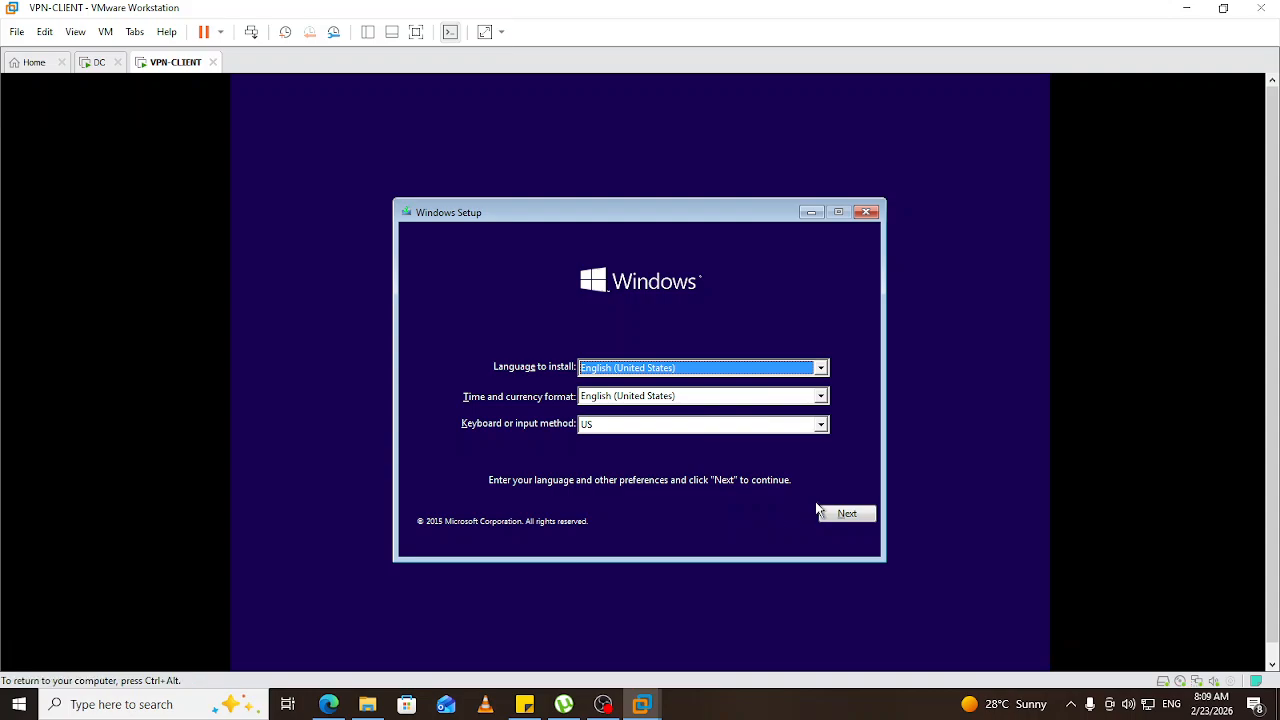
pyautogui.click(850, 515)
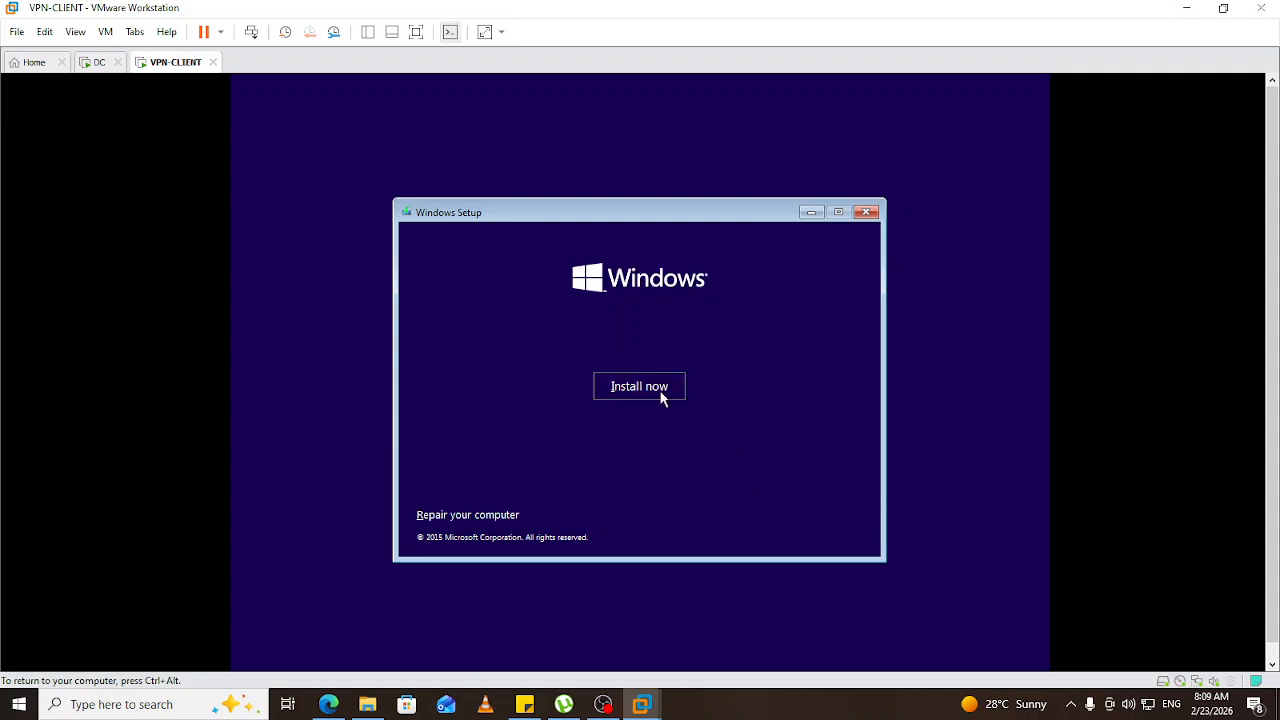
pyautogui.click(660, 398)
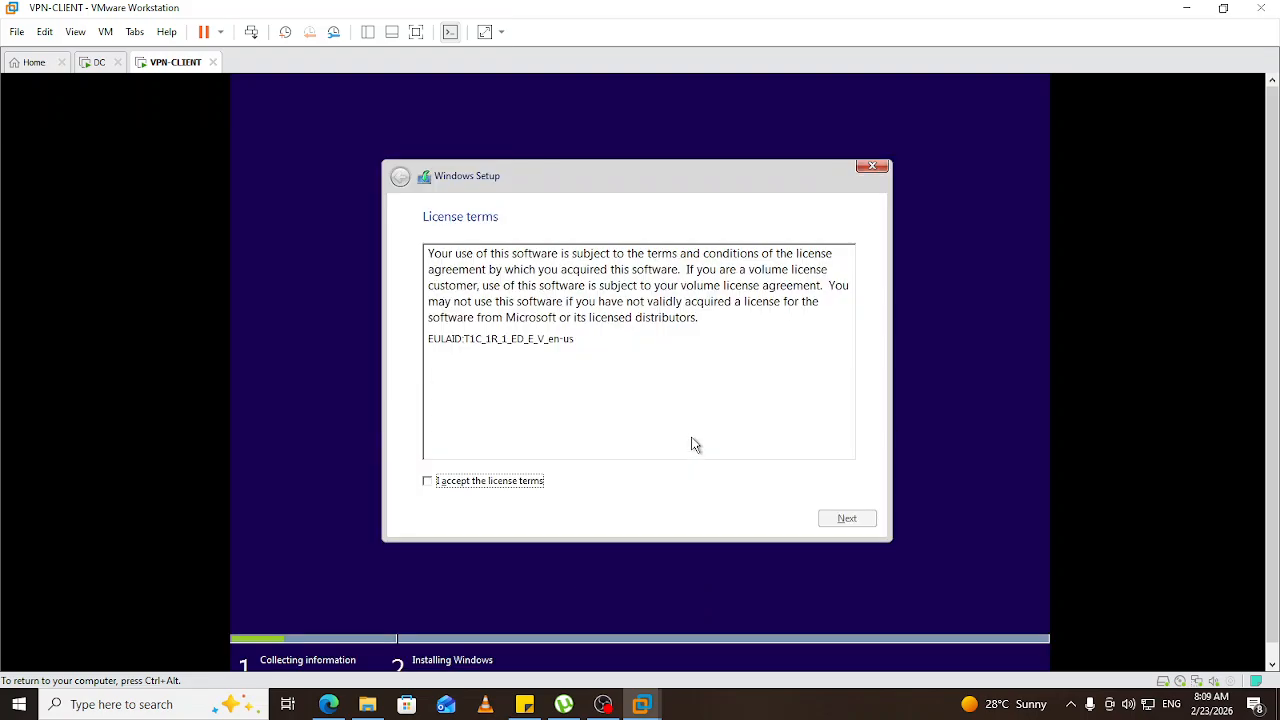
# Accept the license terms and choose a Custom install onto Drive 0's 30 GB unallocated space.
pyautogui.click(478, 482)
pyautogui.click(846, 524)
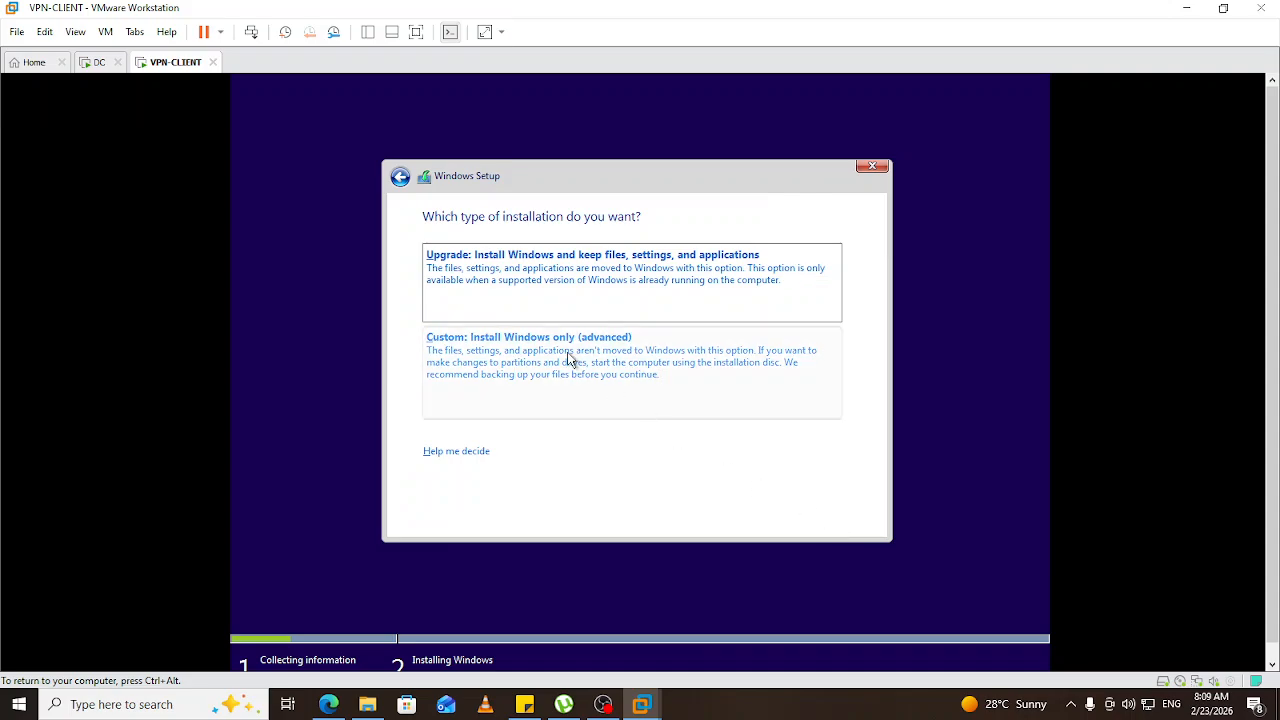
pyautogui.click(564, 350)
pyautogui.click(846, 518)
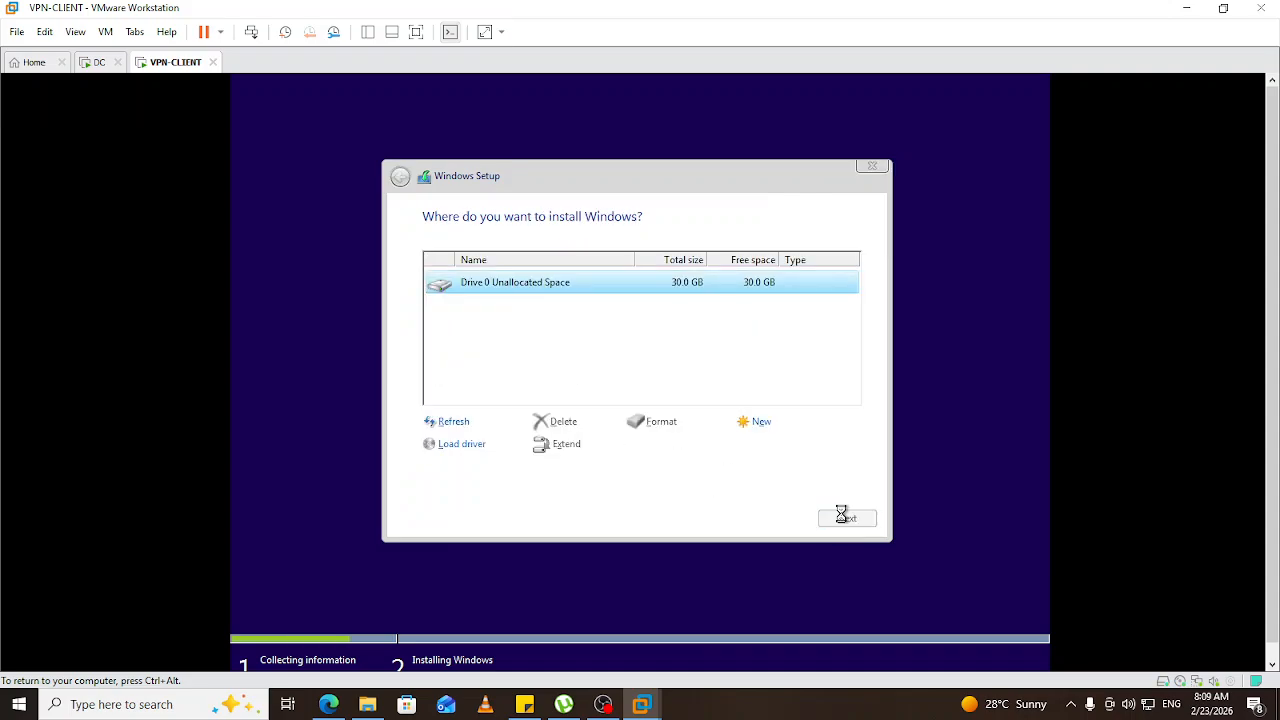
# Release input from VPN-CLIENT with Ctrl+Alt and switch to the DC machine's Server Manager.
pyautogui.hotkey('ctrl', 'alt')
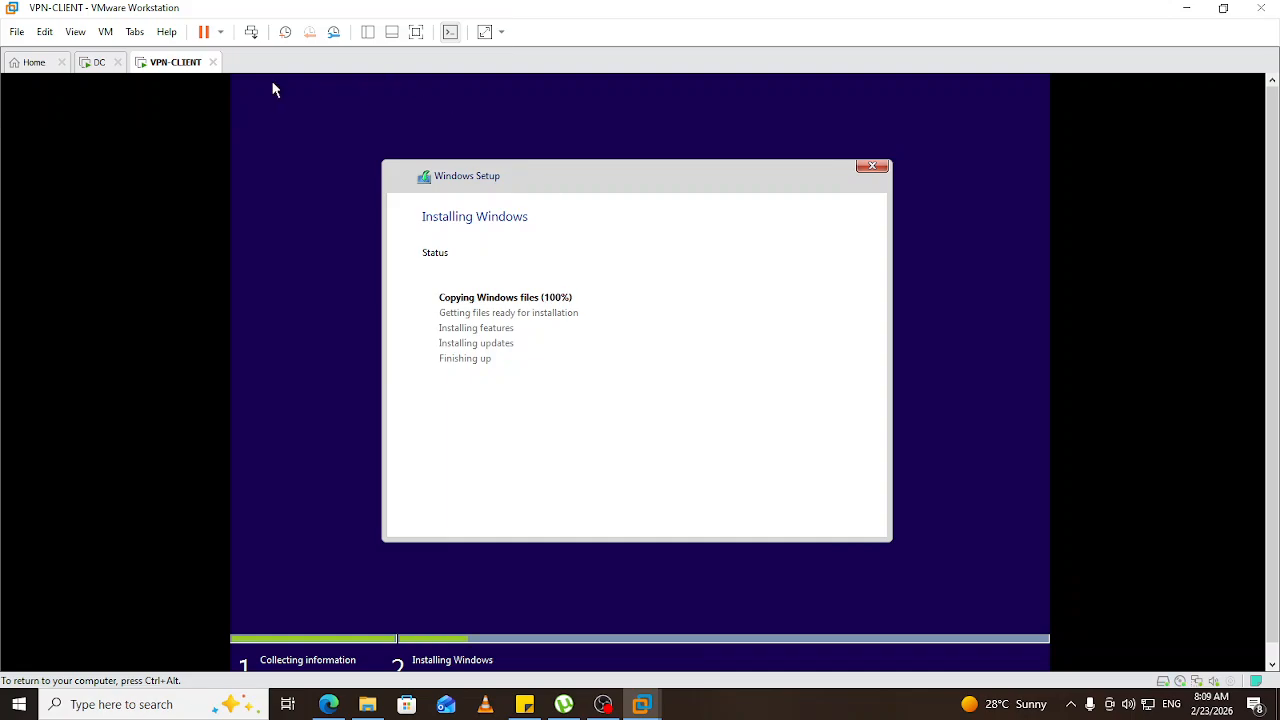
pyautogui.click(101, 63)
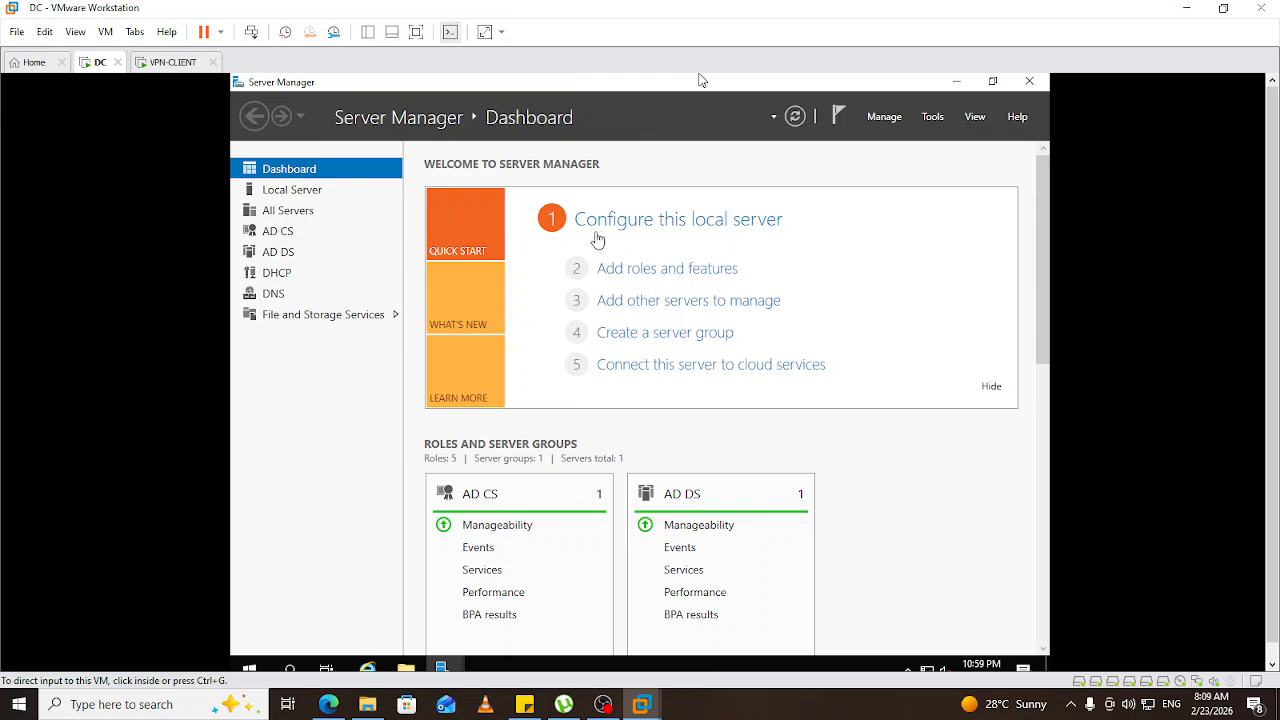
# On the DC, open the Local Server page and then Network Connections via the Ethernet0 link.
pyautogui.click(700, 79)
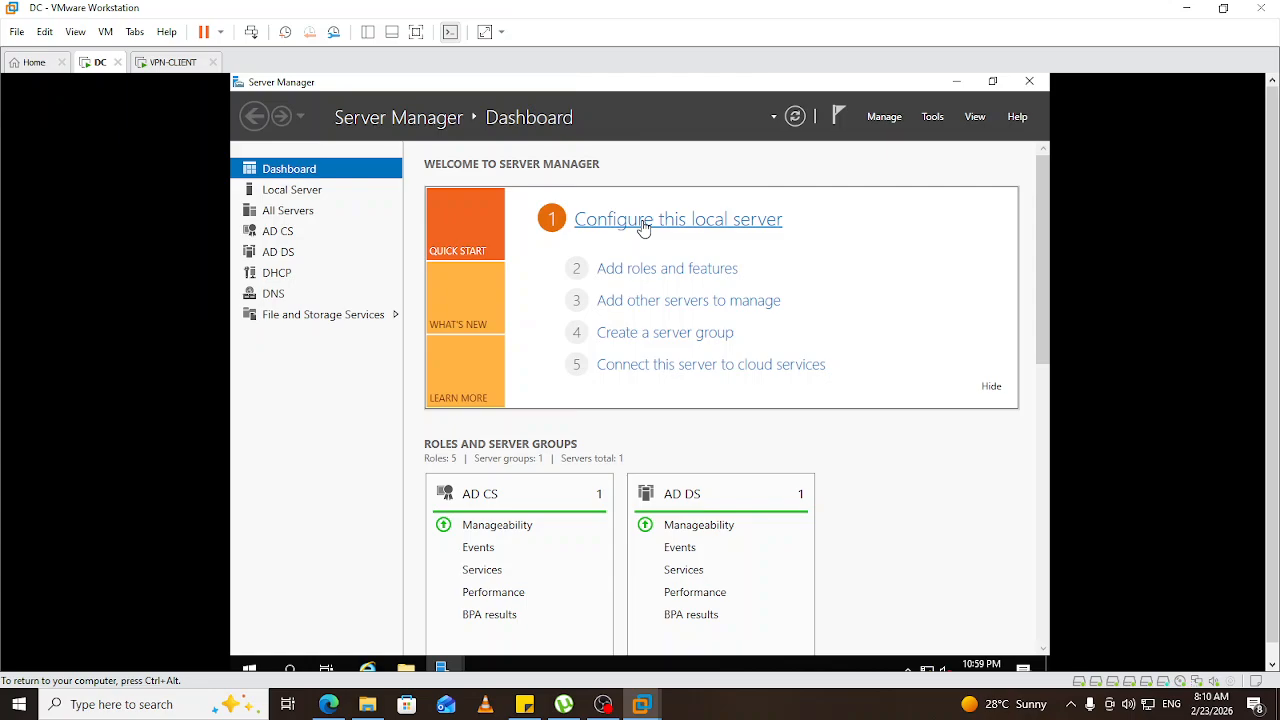
pyautogui.click(643, 222)
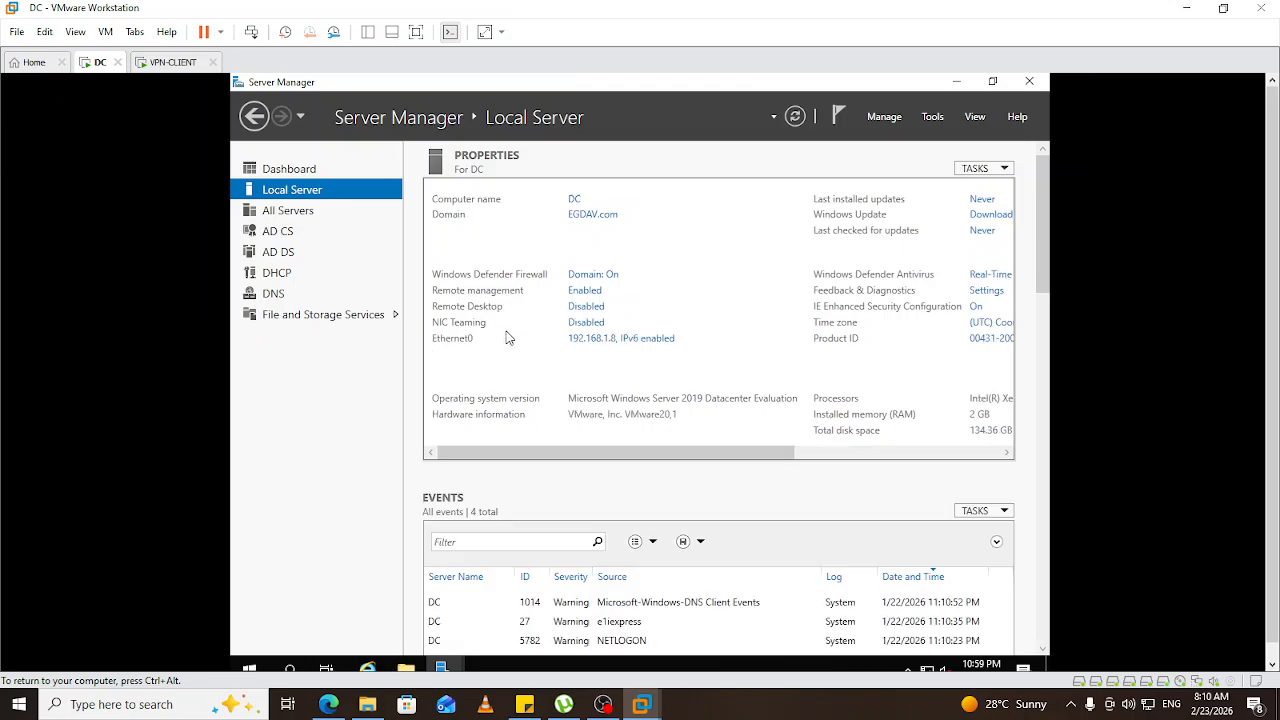
pyautogui.click(586, 342)
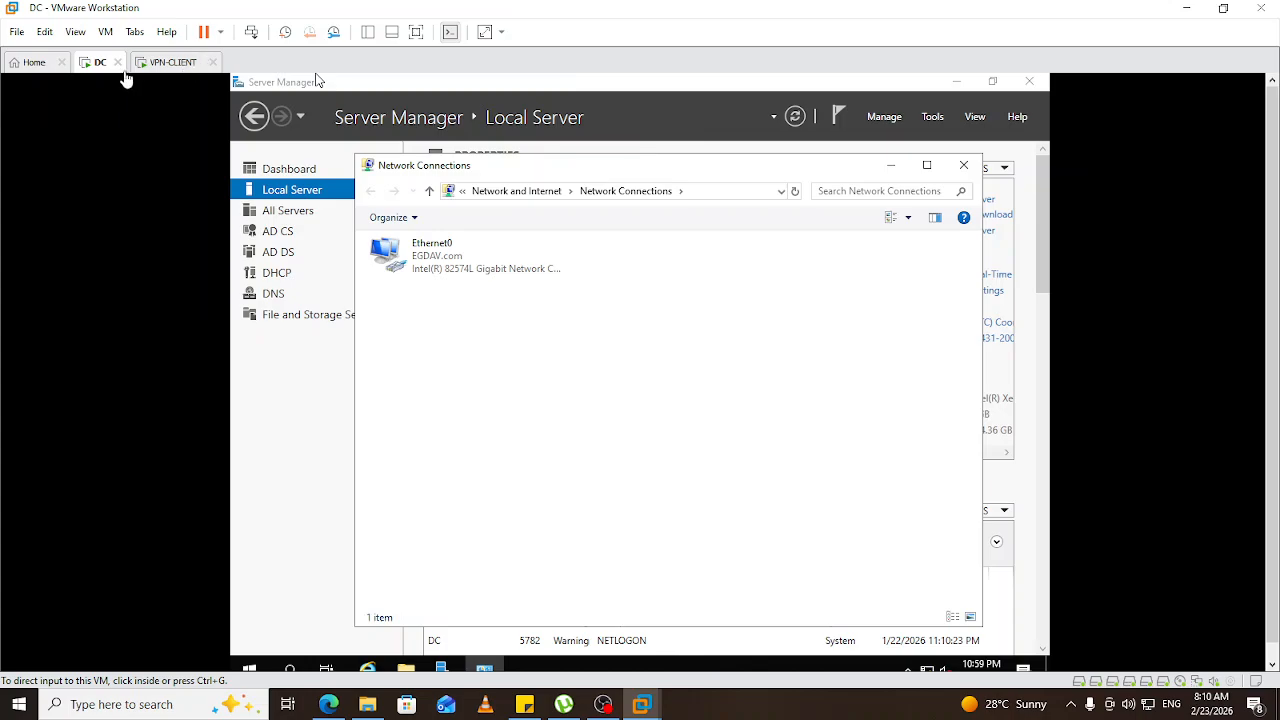
# Add Network Adapter 2 (NAT) to the DC VM's hardware settings and save.
pyautogui.click(105, 32)
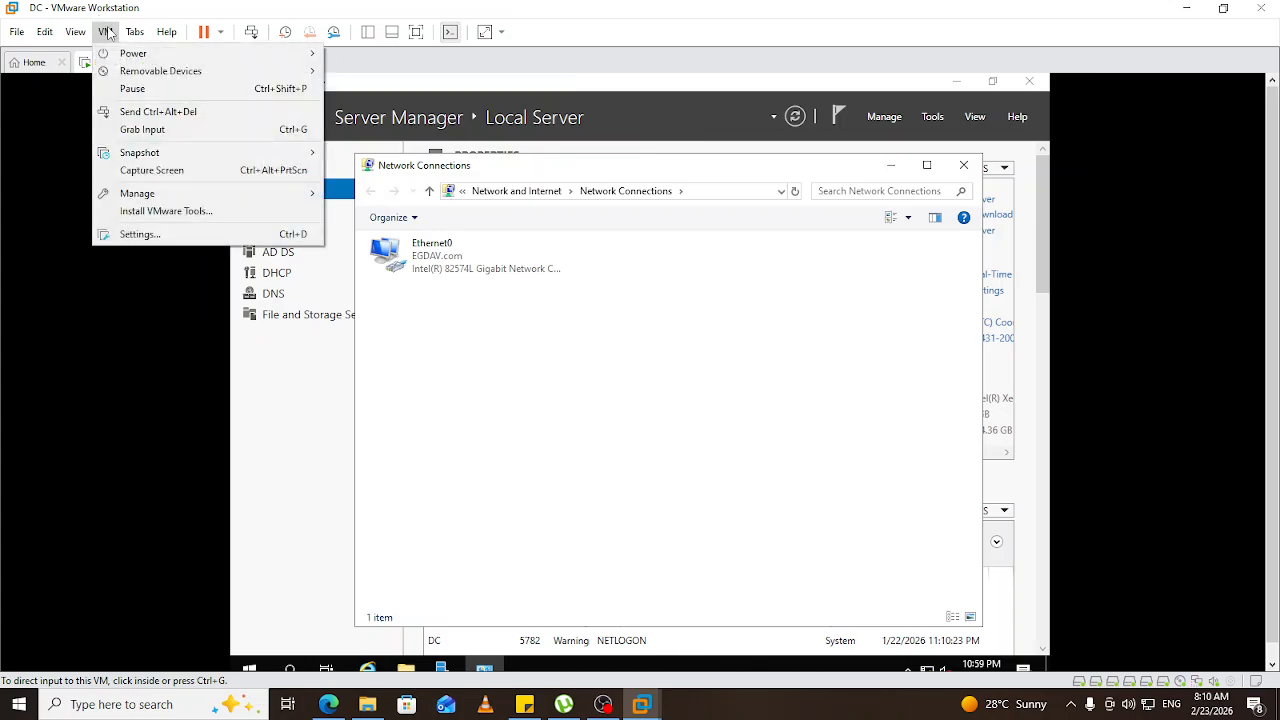
pyautogui.click(140, 236)
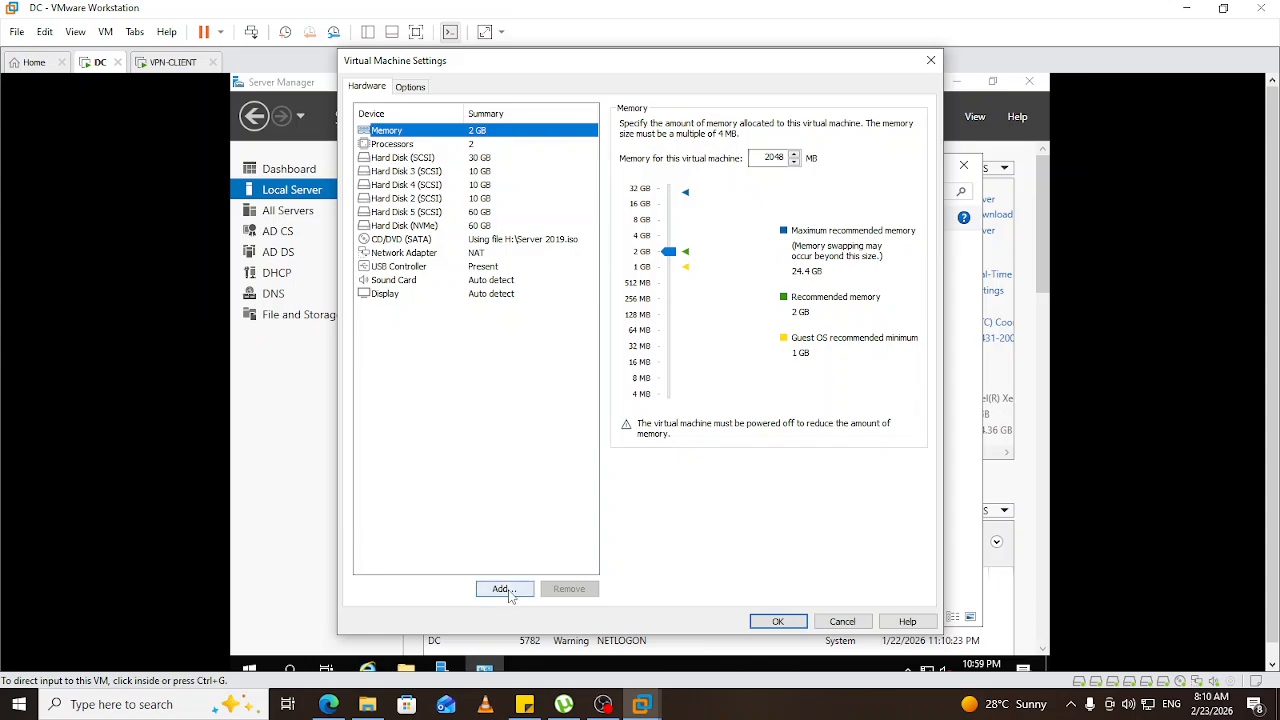
pyautogui.click(502, 589)
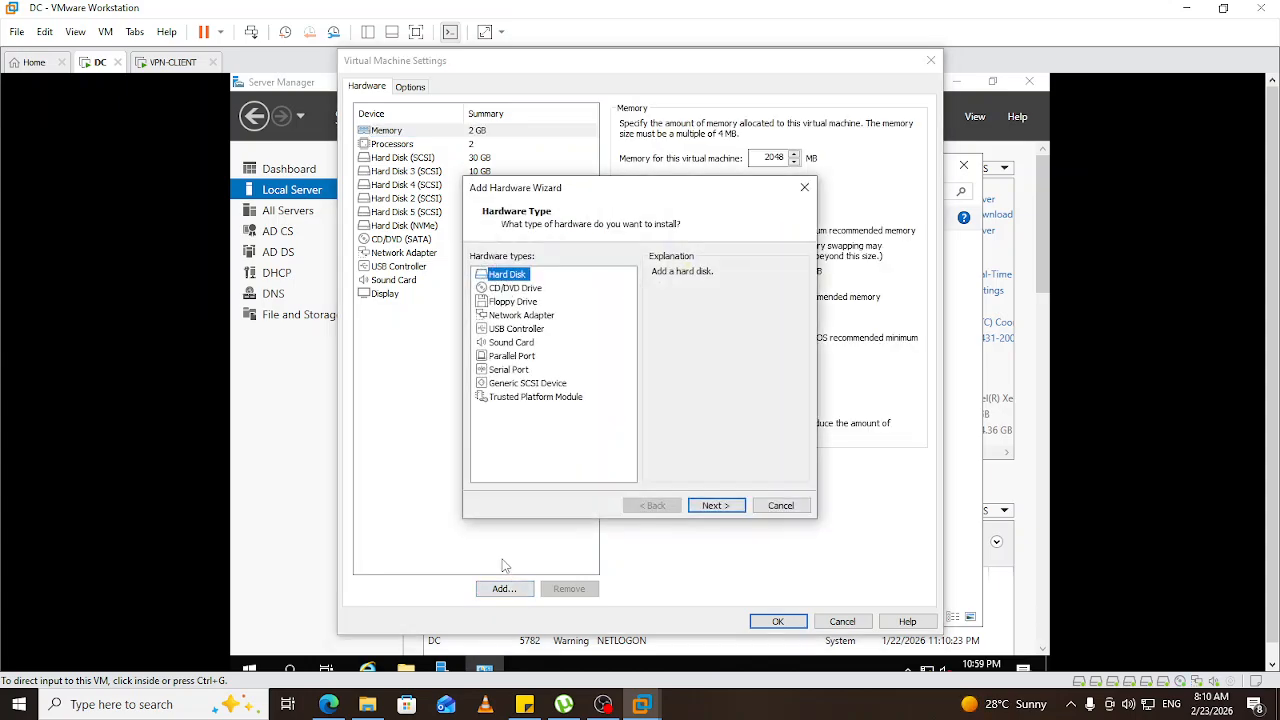
pyautogui.click(524, 316)
pyautogui.click(710, 507)
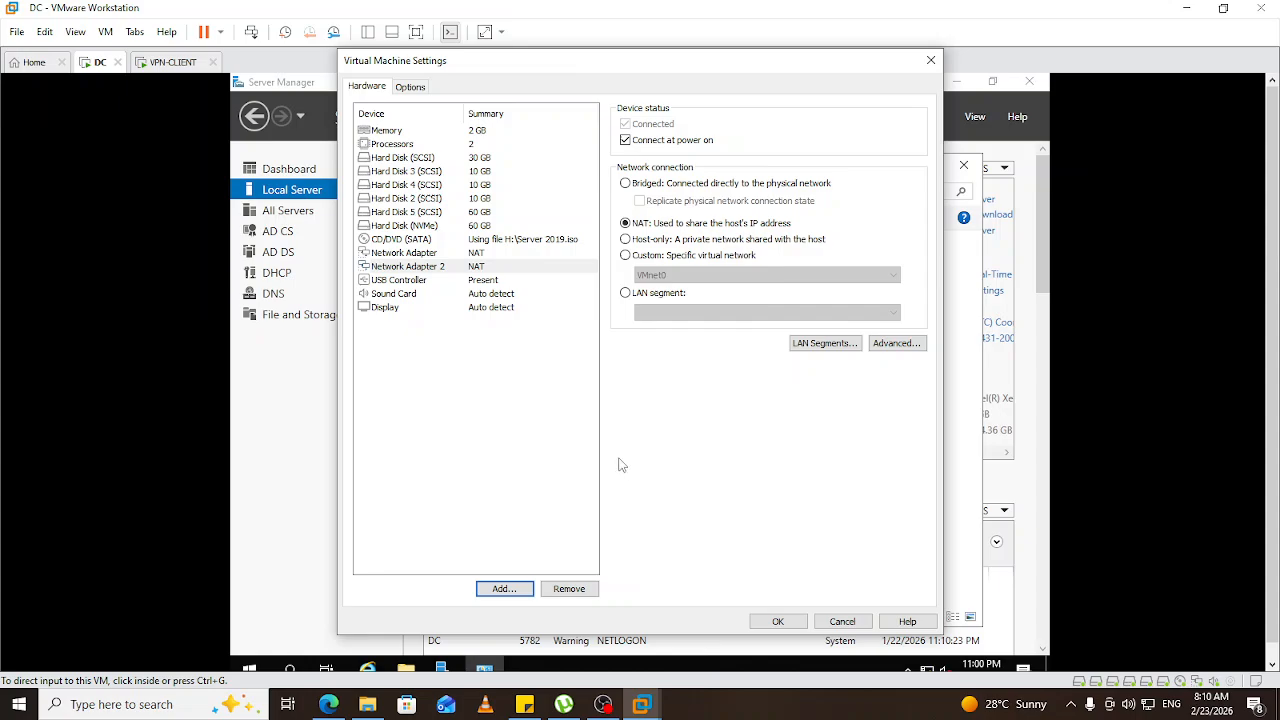
pyautogui.click(786, 622)
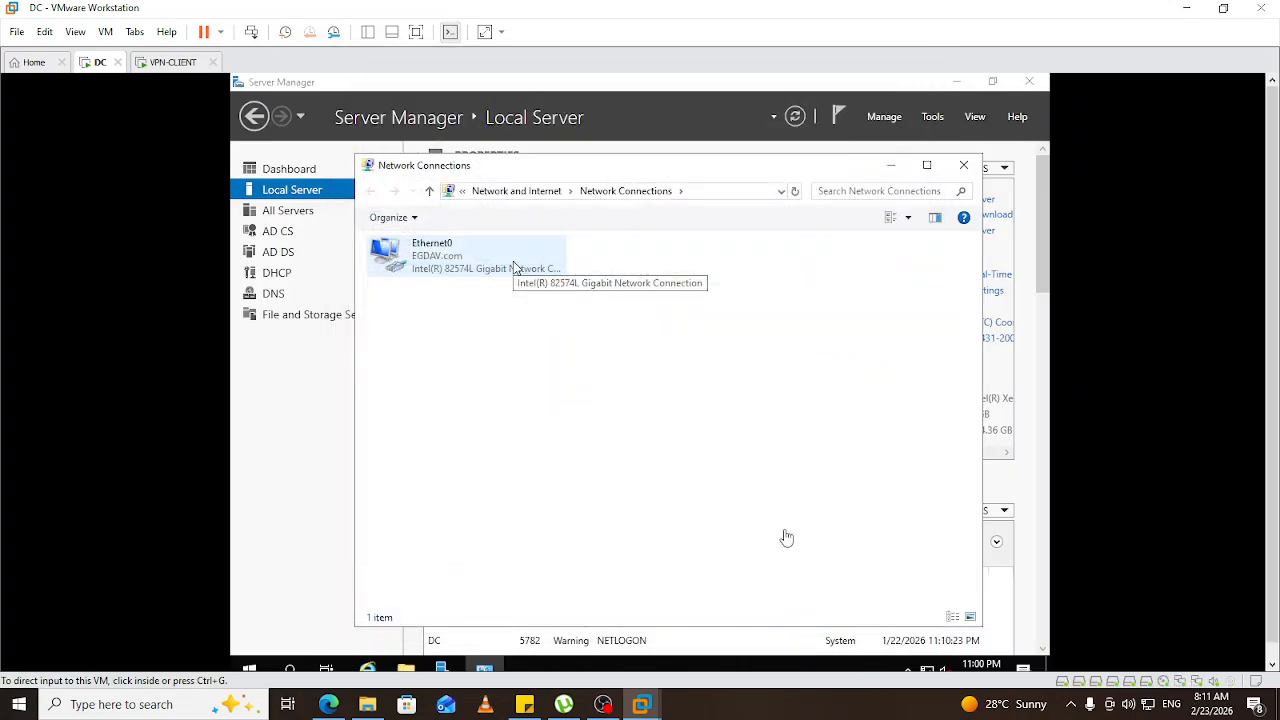
# Refresh Network Connections to reveal Ethernet1, then review Ethernet0's details showing static 192.168.1.8.
pyautogui.rightClick(628, 412)
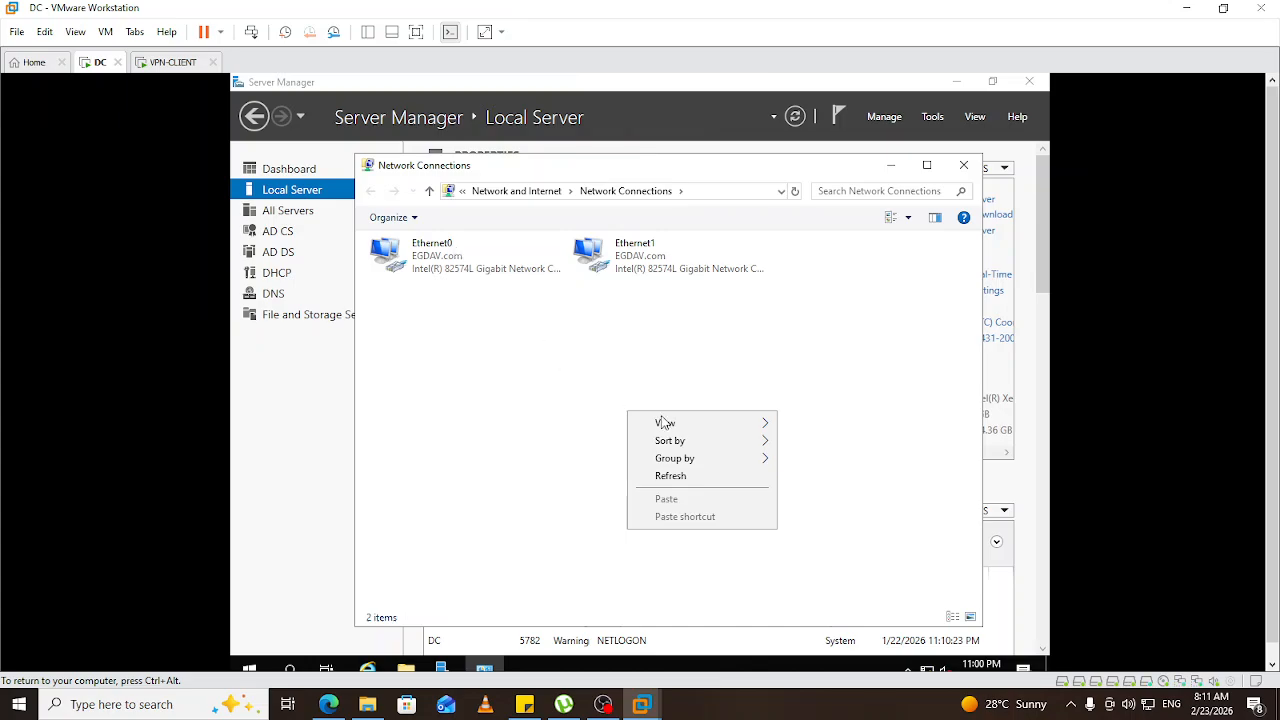
pyautogui.click(683, 476)
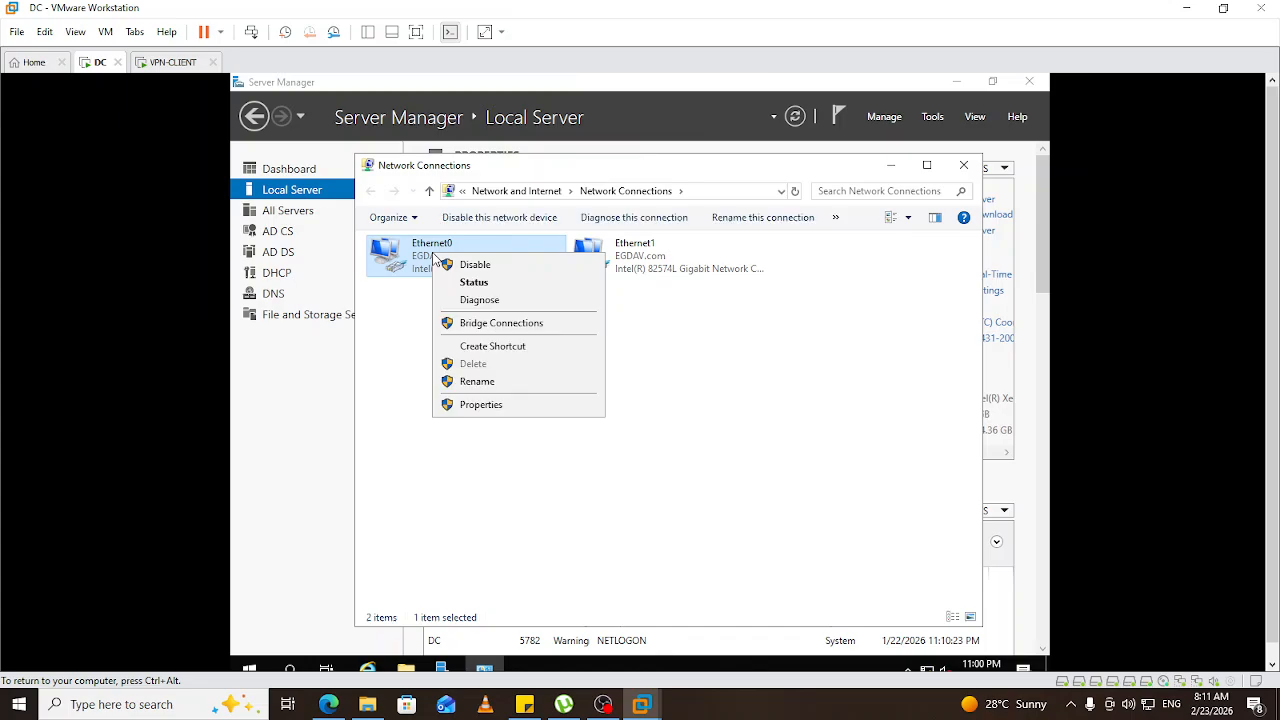
pyautogui.click(472, 283)
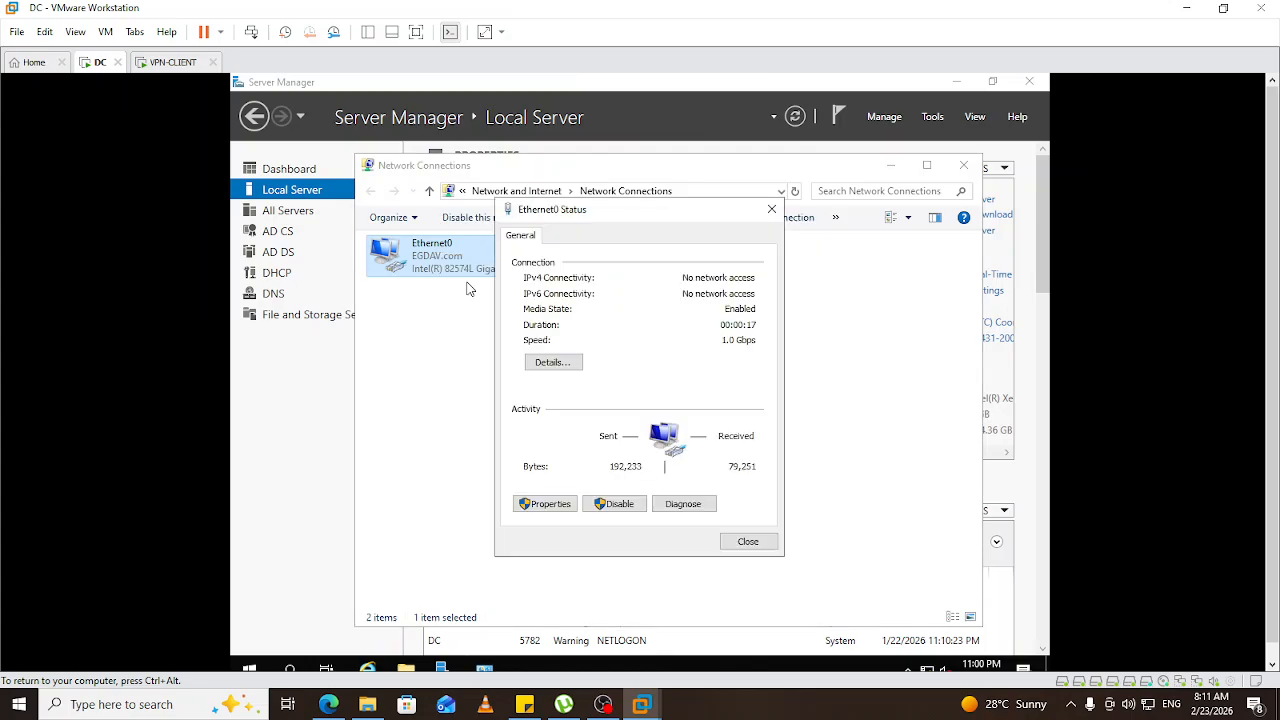
pyautogui.click(557, 361)
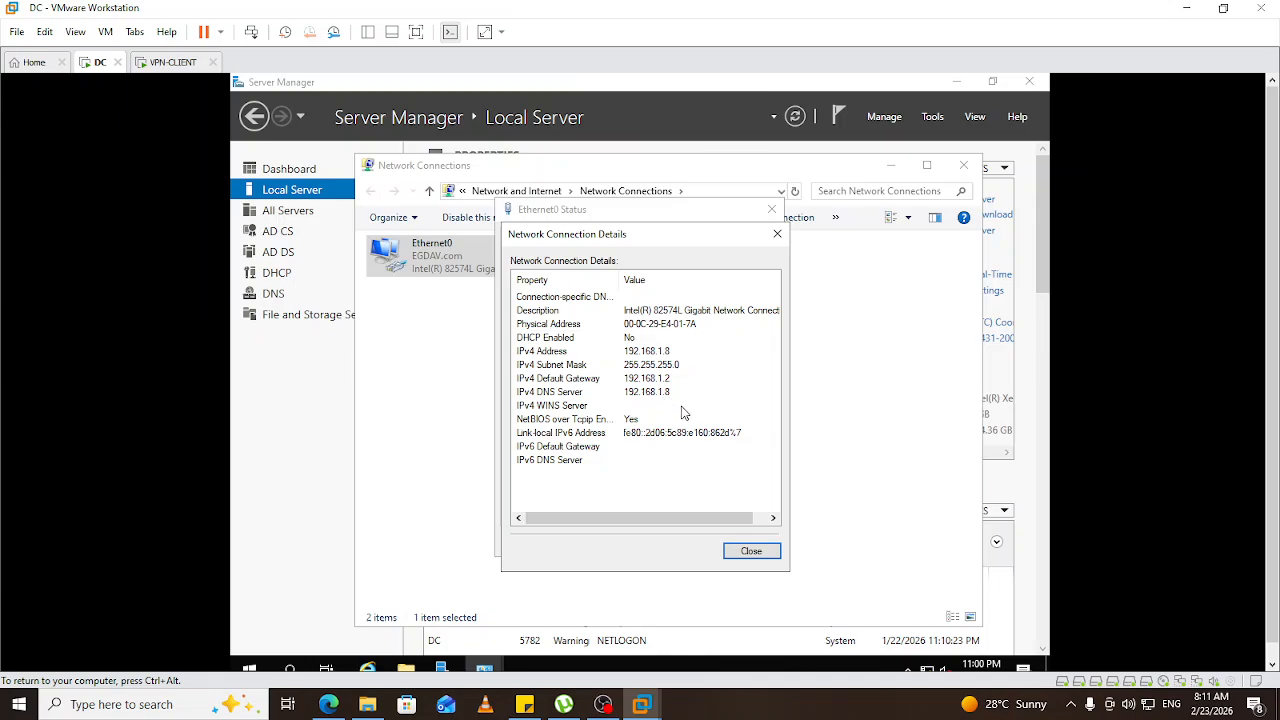
pyautogui.click(762, 557)
pyautogui.click(754, 547)
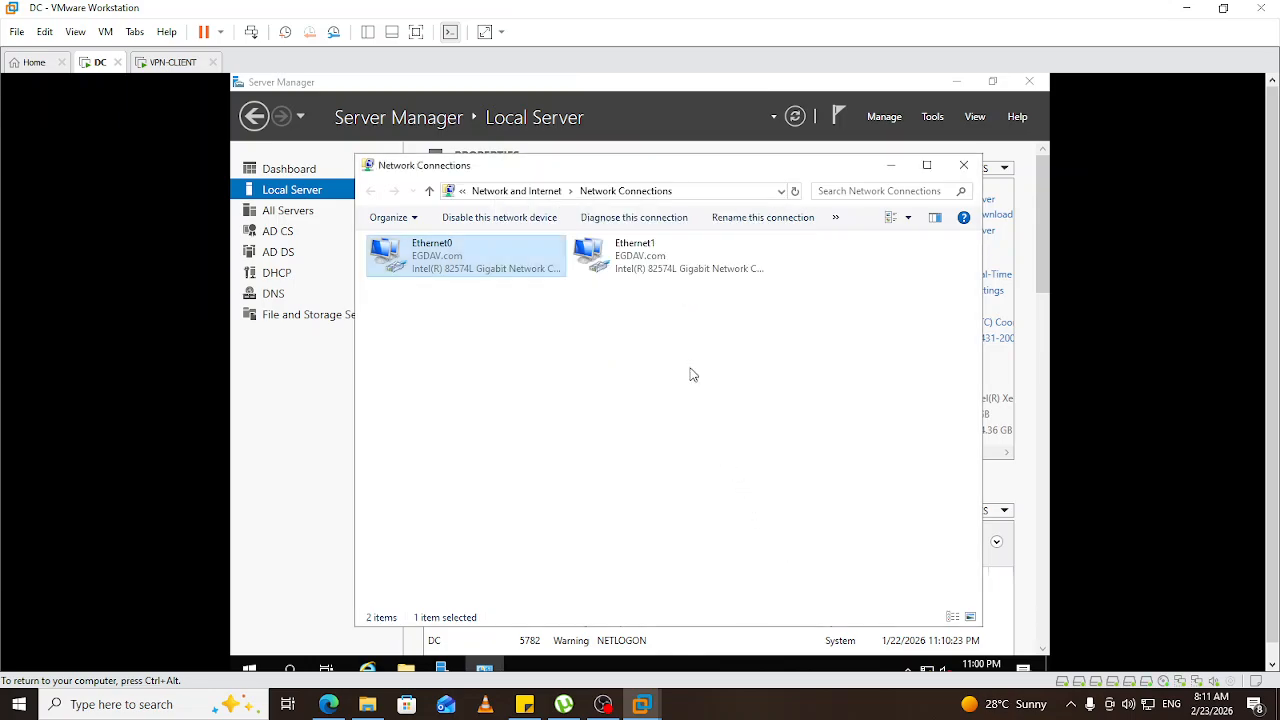
# Open Ethernet1's TCP/IPv4 properties and switch to using a static IP address.
pyautogui.rightClick(632, 252)
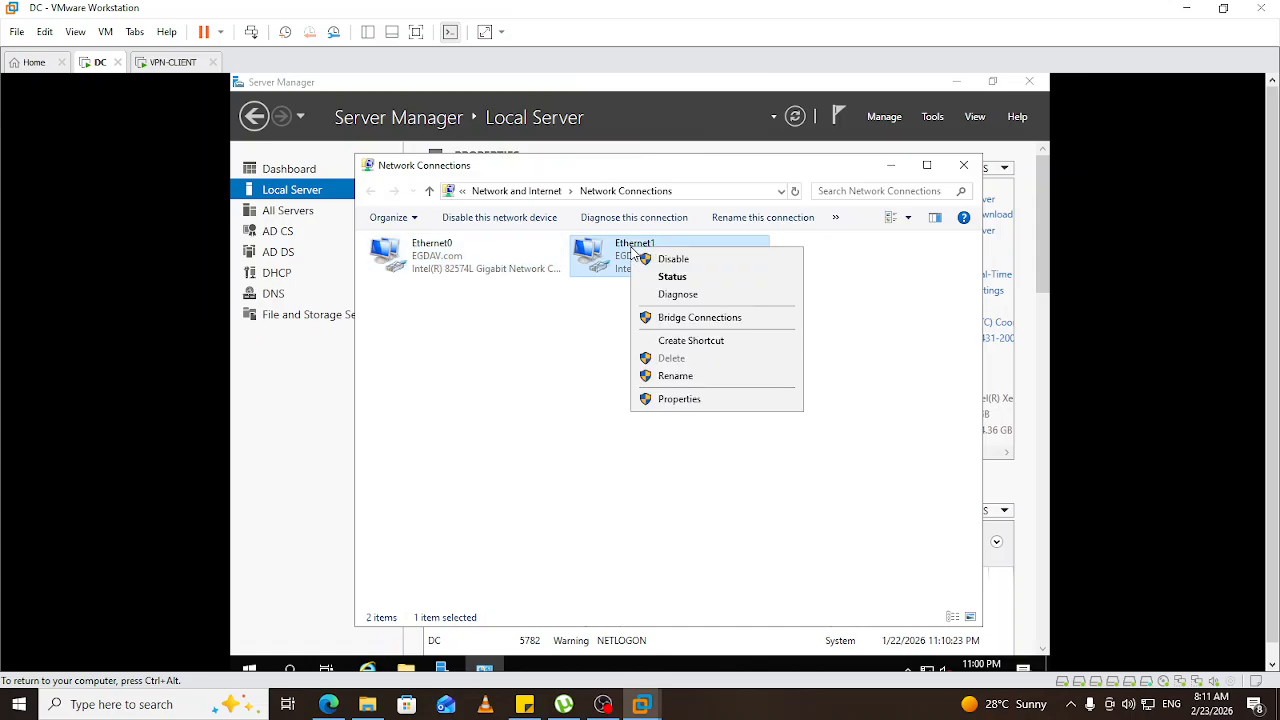
pyautogui.click(681, 400)
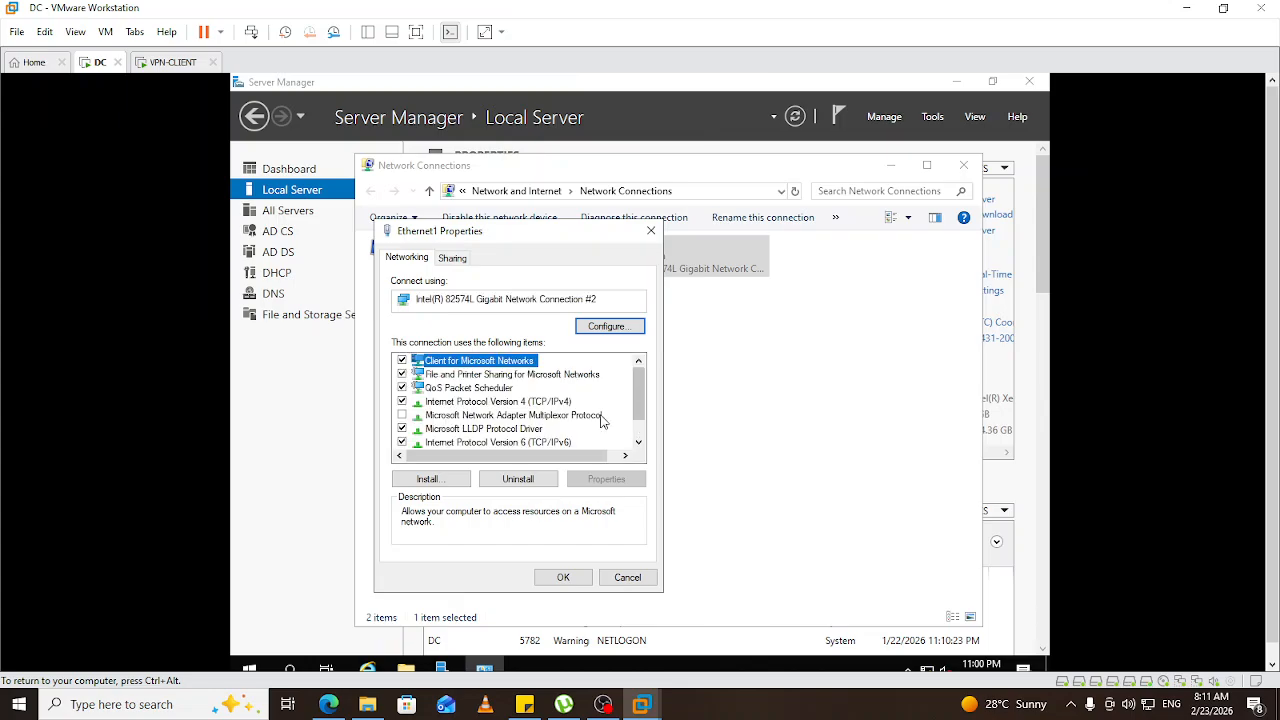
pyautogui.click(505, 403)
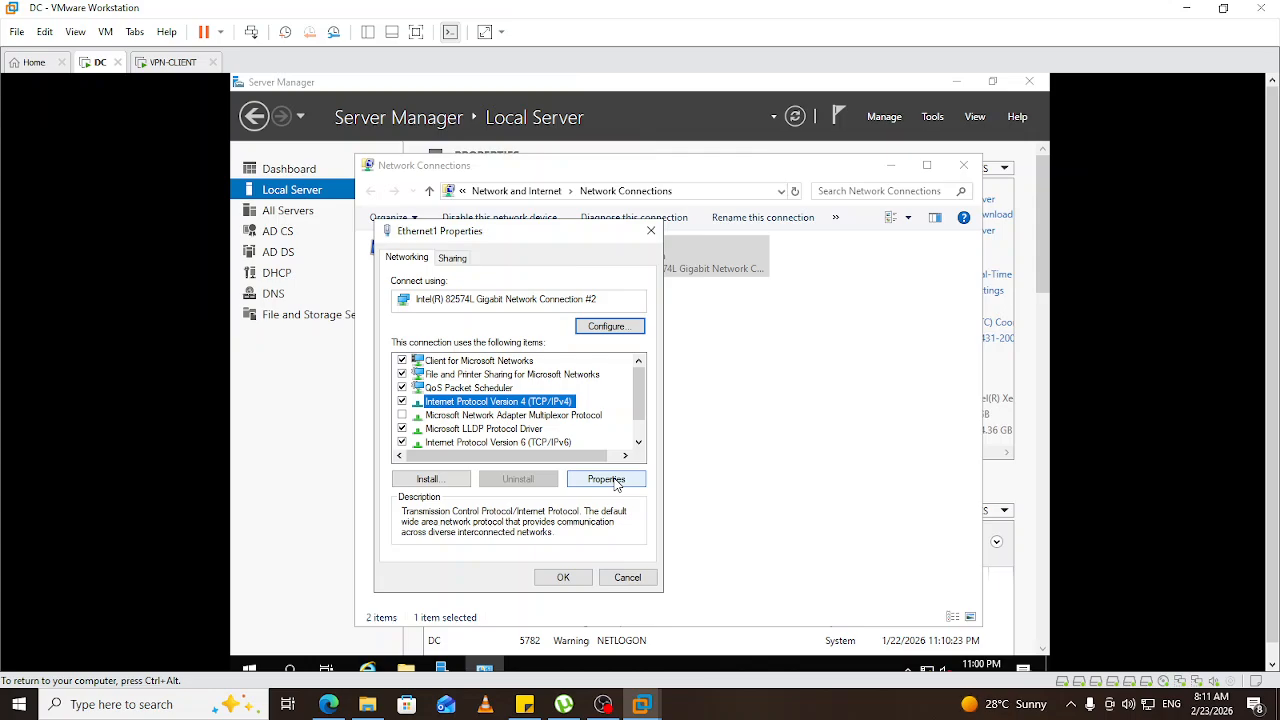
pyautogui.click(617, 481)
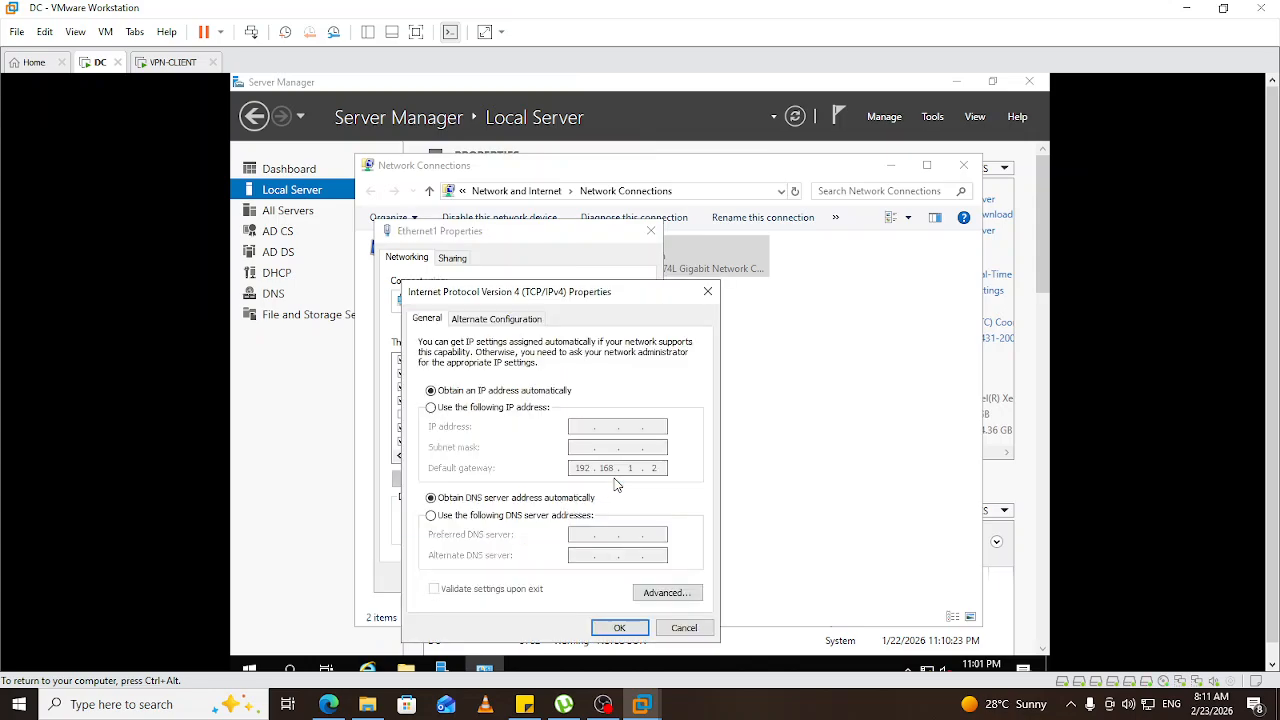
pyautogui.click(487, 409)
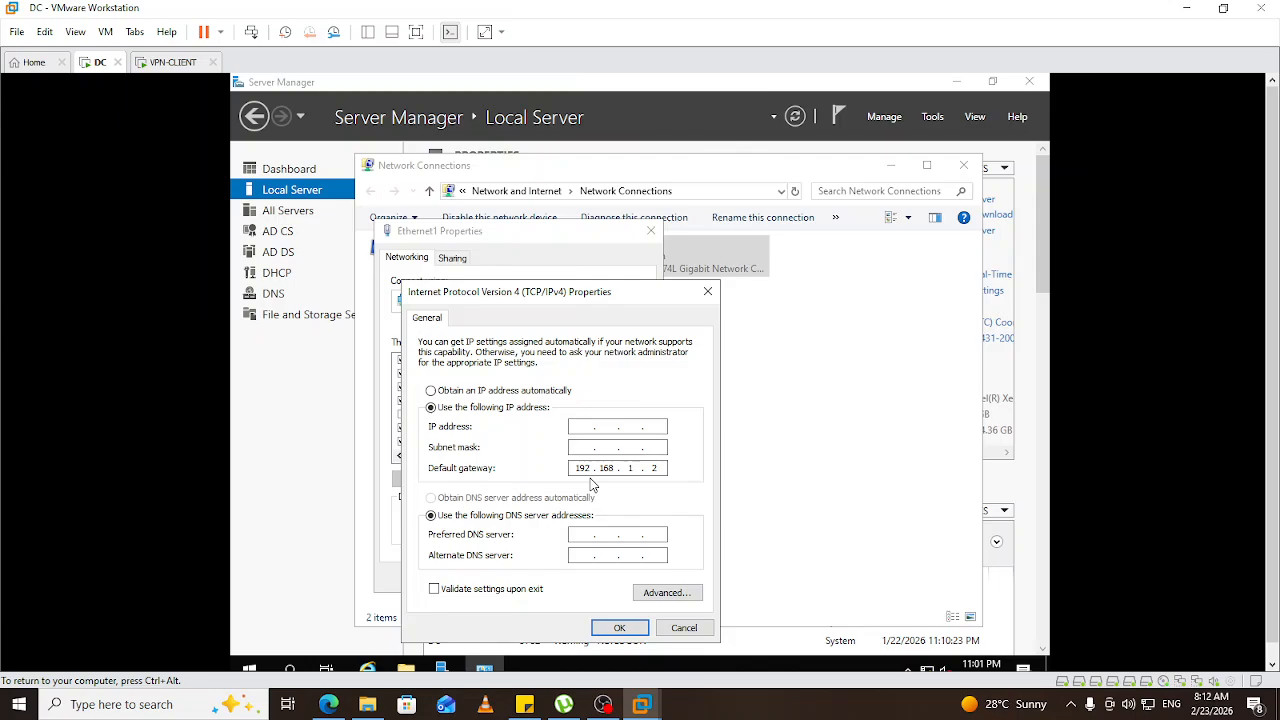
# Enter 131.210.0.10 with mask 255.255.0.0, clear the gateway, and apply despite the DNS warning.
pyautogui.write('131 . 210 . .')
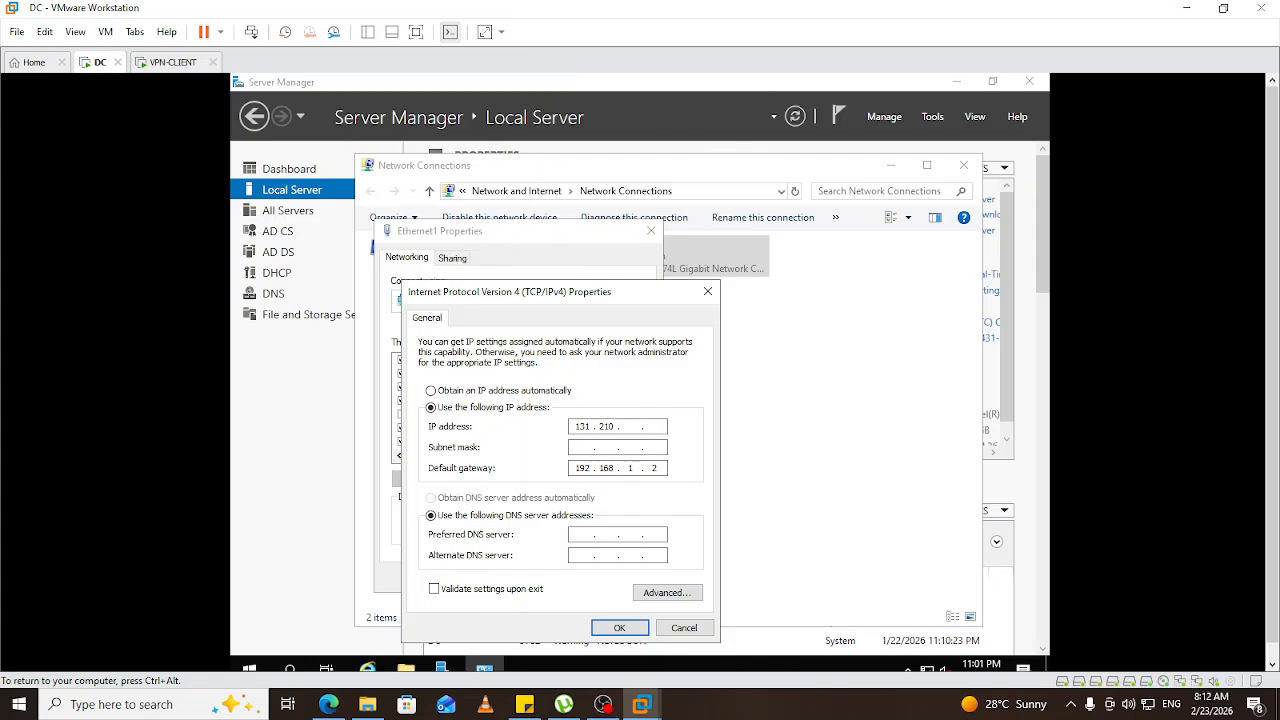
pyautogui.write('0 . 10')
pyautogui.click(577, 446)
pyautogui.press('Tab')
pyautogui.click(664, 468)
pyautogui.press('BackSpace')
pyautogui.press('BackSpace')
pyautogui.press('BackSpace')
pyautogui.press('BackSpace')
pyautogui.press('BackSpace')
pyautogui.press('BackSpace')
pyautogui.press('BackSpace')
pyautogui.click(621, 629)
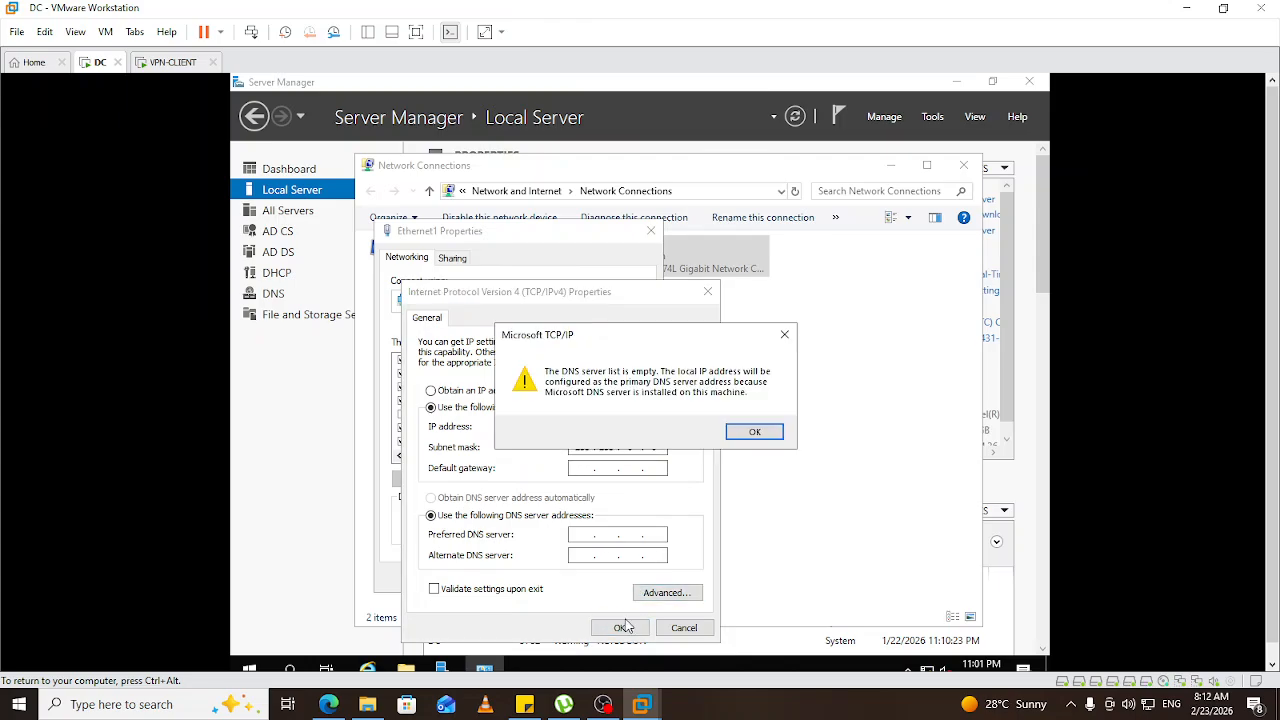
pyautogui.click(755, 433)
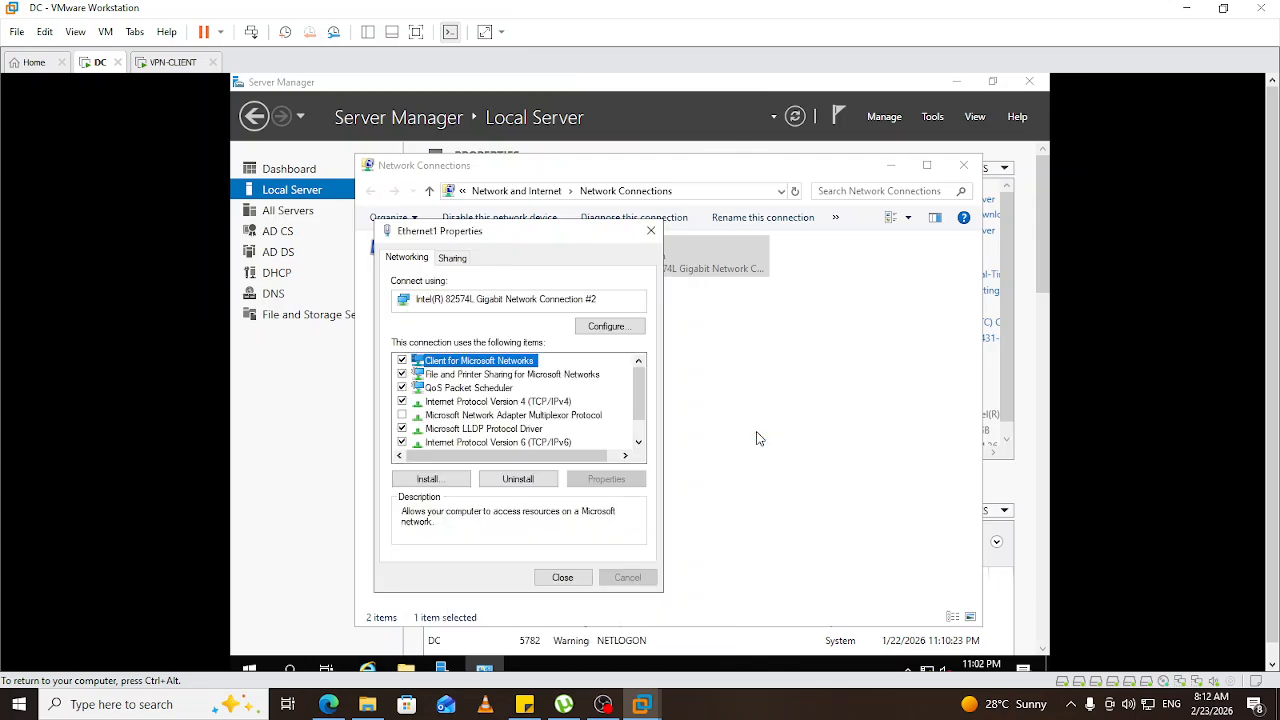
pyautogui.click(574, 578)
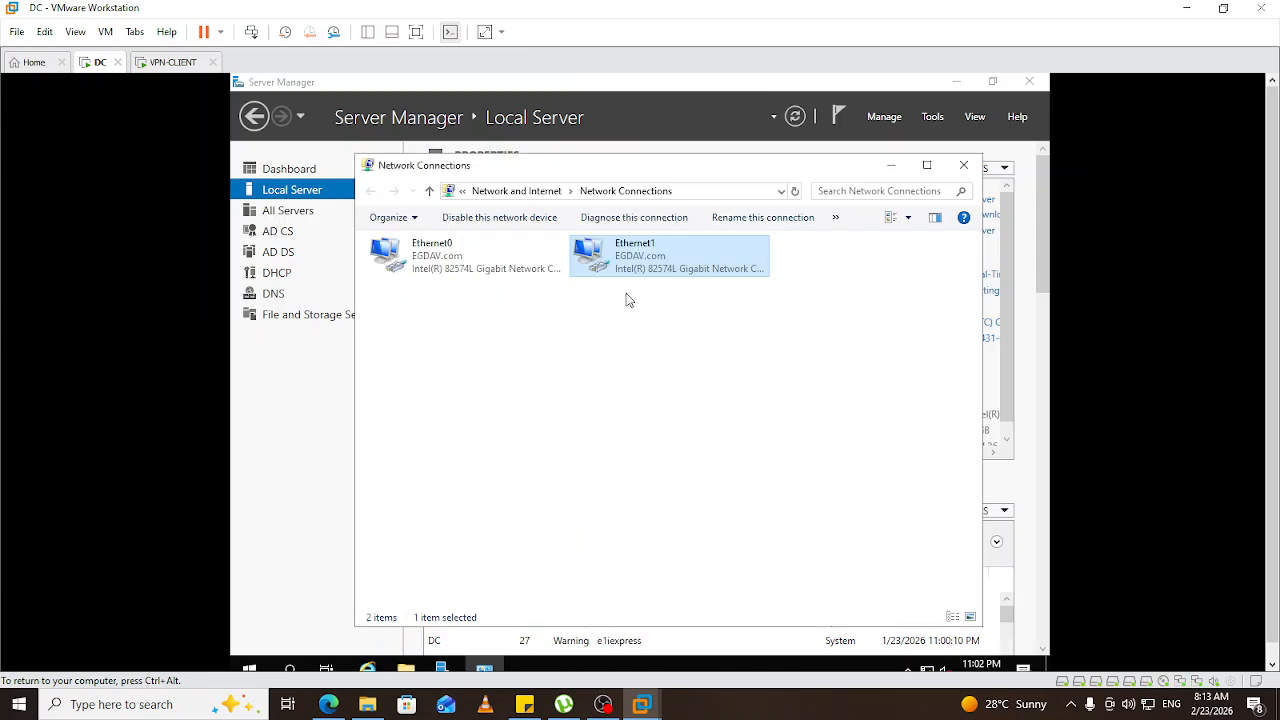
# Review Ethernet1's IPv4 connection details, then close the dialogs and the Network Connections window.
pyautogui.rightClick(626, 262)
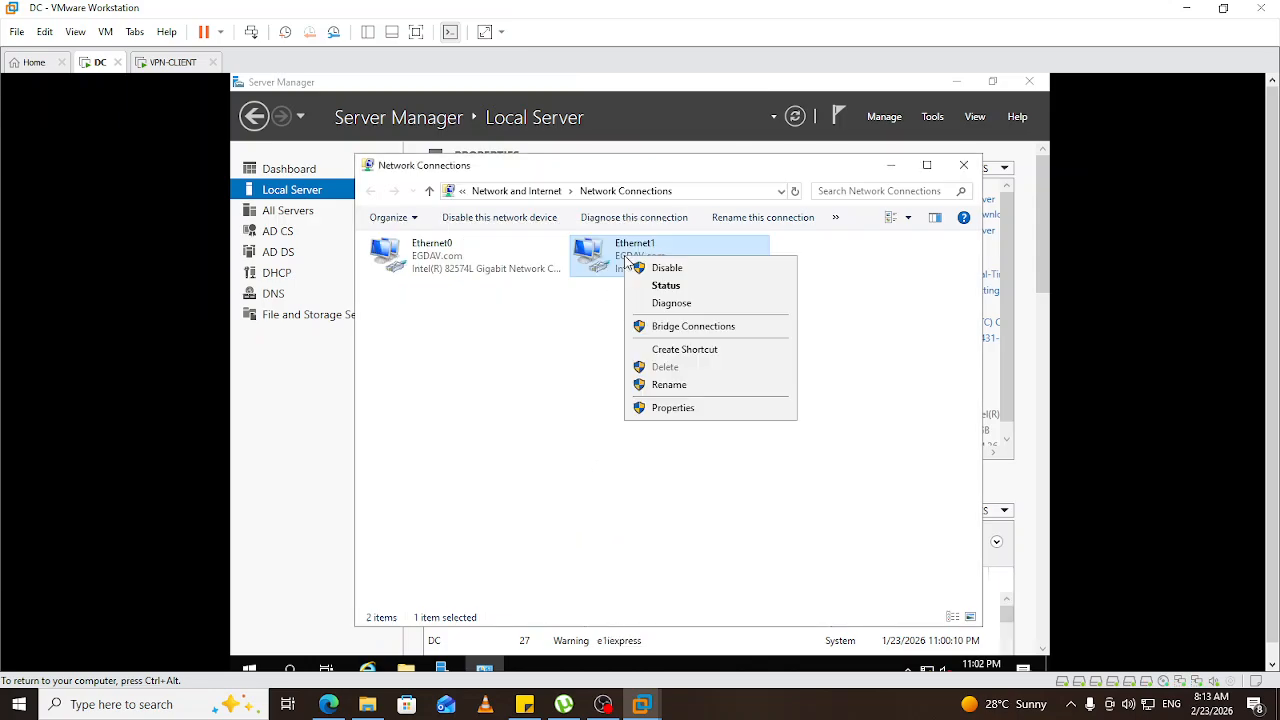
pyautogui.click(674, 290)
pyautogui.click(551, 364)
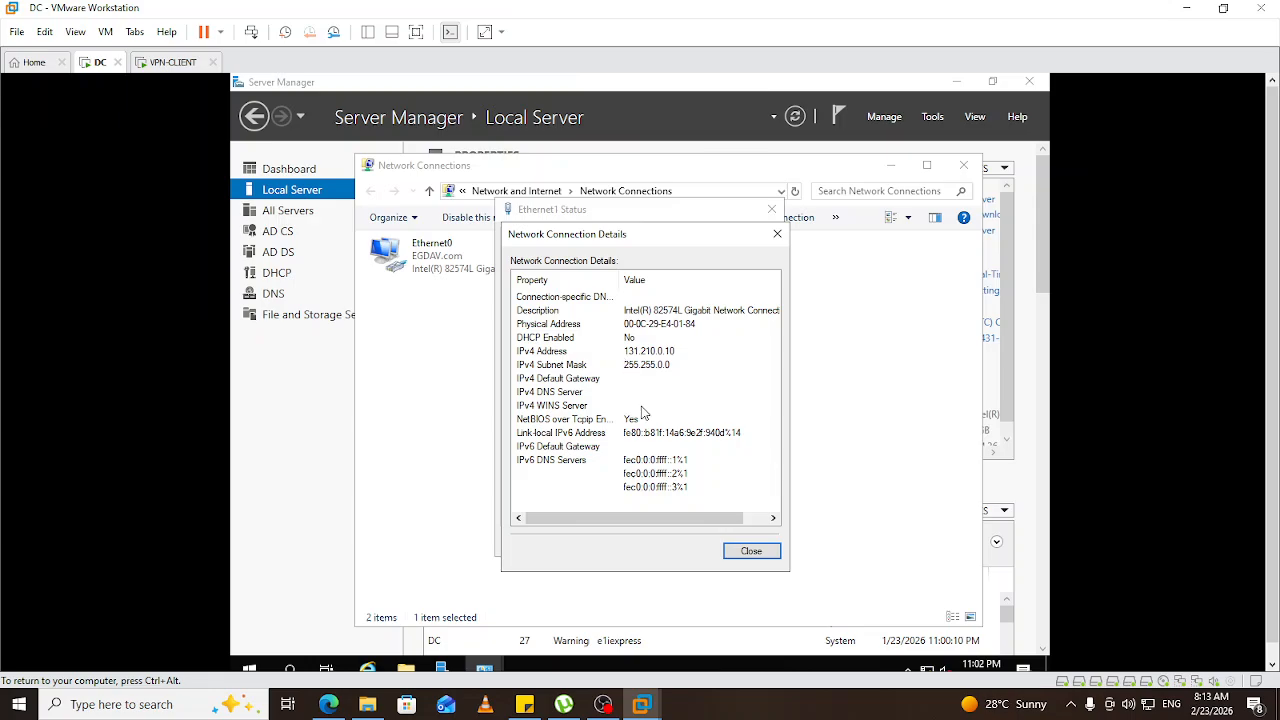
pyautogui.click(758, 552)
pyautogui.click(755, 541)
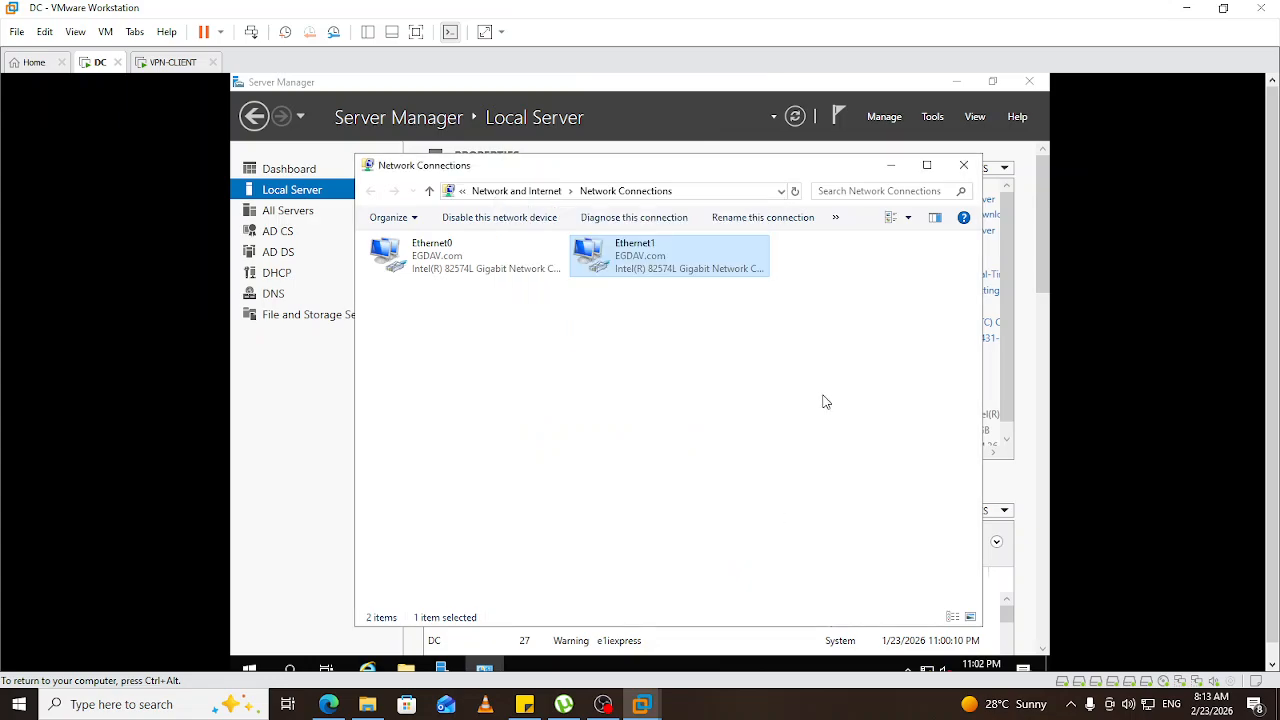
pyautogui.click(962, 165)
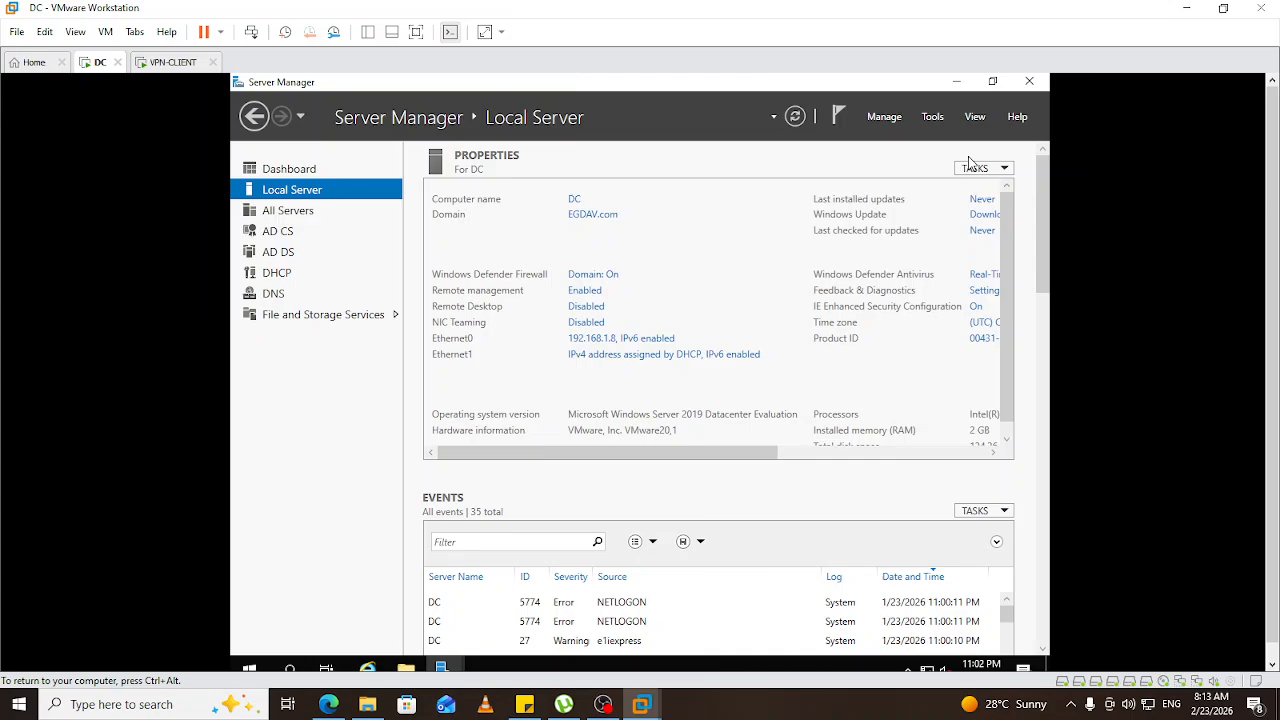
# Launch Active Directory Users and Computers from Server Manager's Tools and bring up EGDAV.com's actions.
pyautogui.click(933, 117)
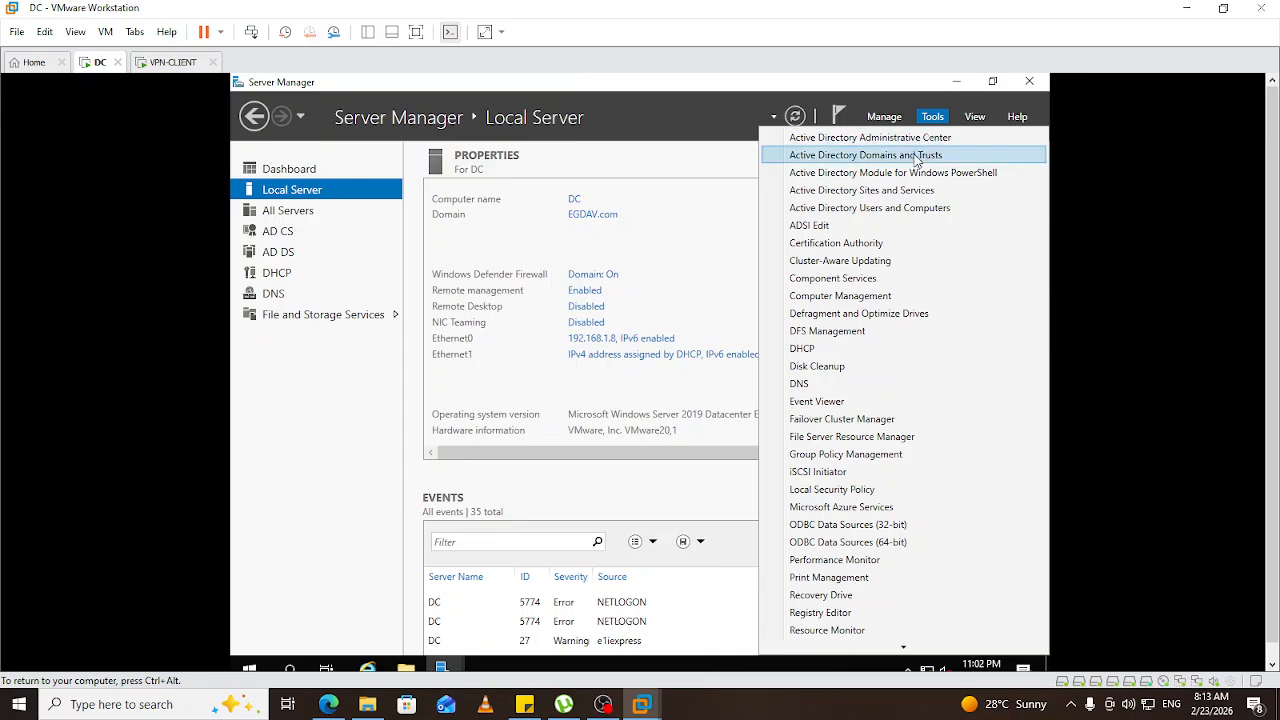
pyautogui.click(876, 211)
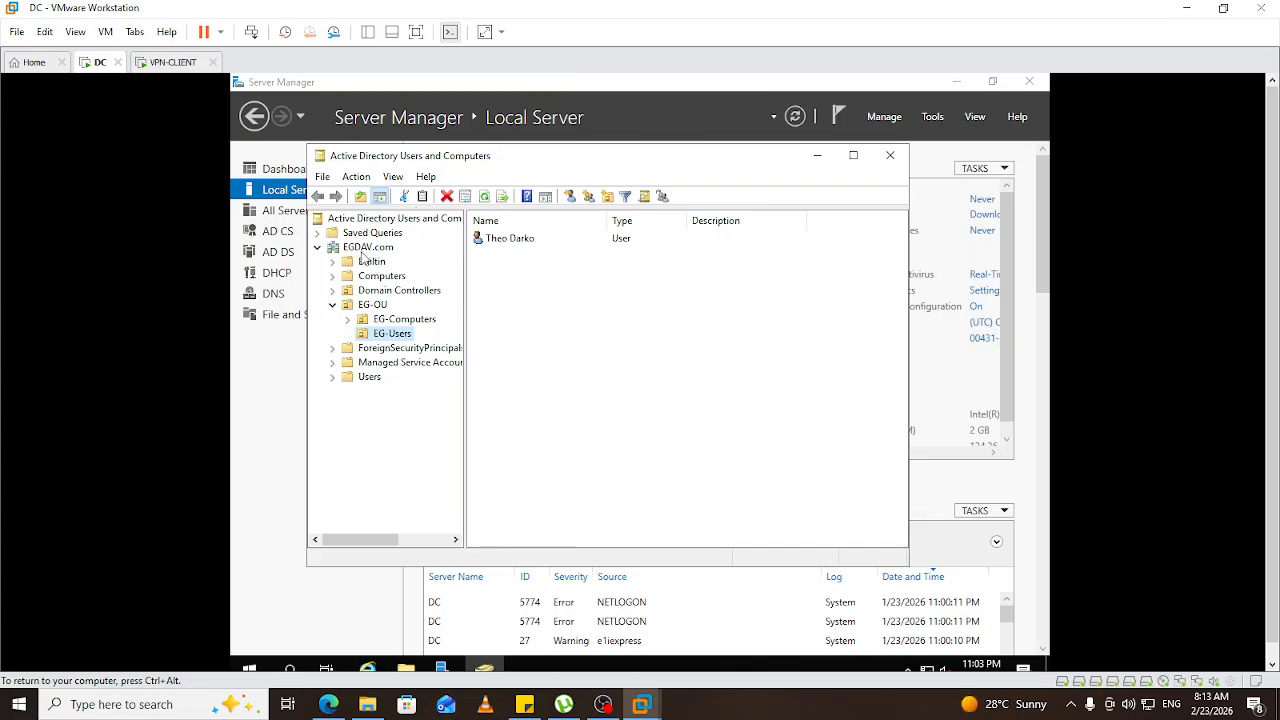
pyautogui.rightClick(365, 250)
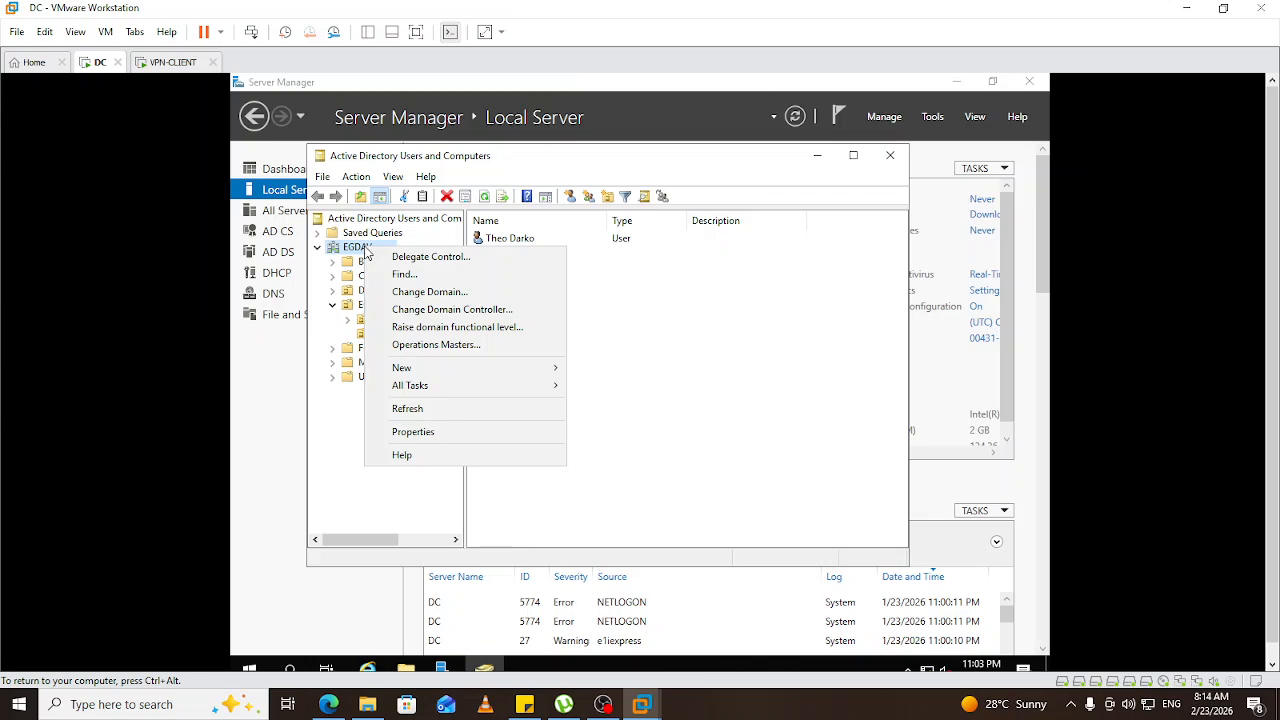
# Add an organizational unit named 'VPNUsers' directly under EGDAV.com.
pyautogui.moveTo(474, 367)
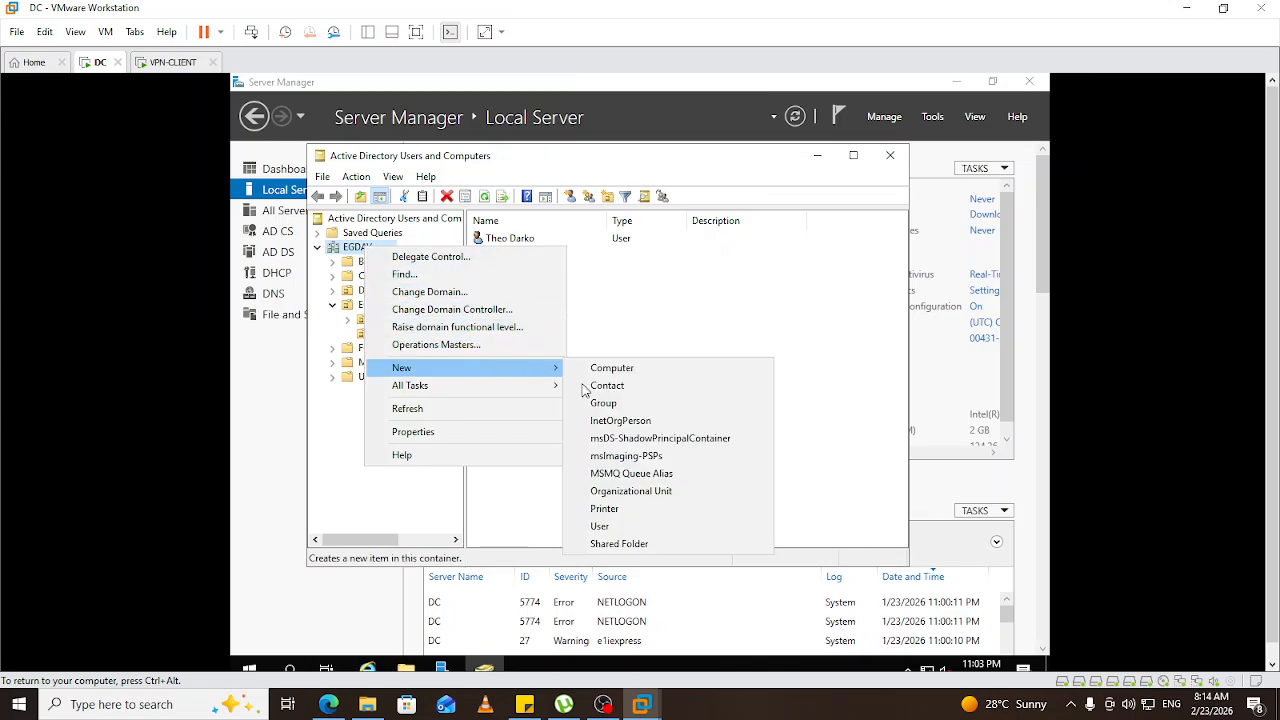
pyautogui.click(673, 492)
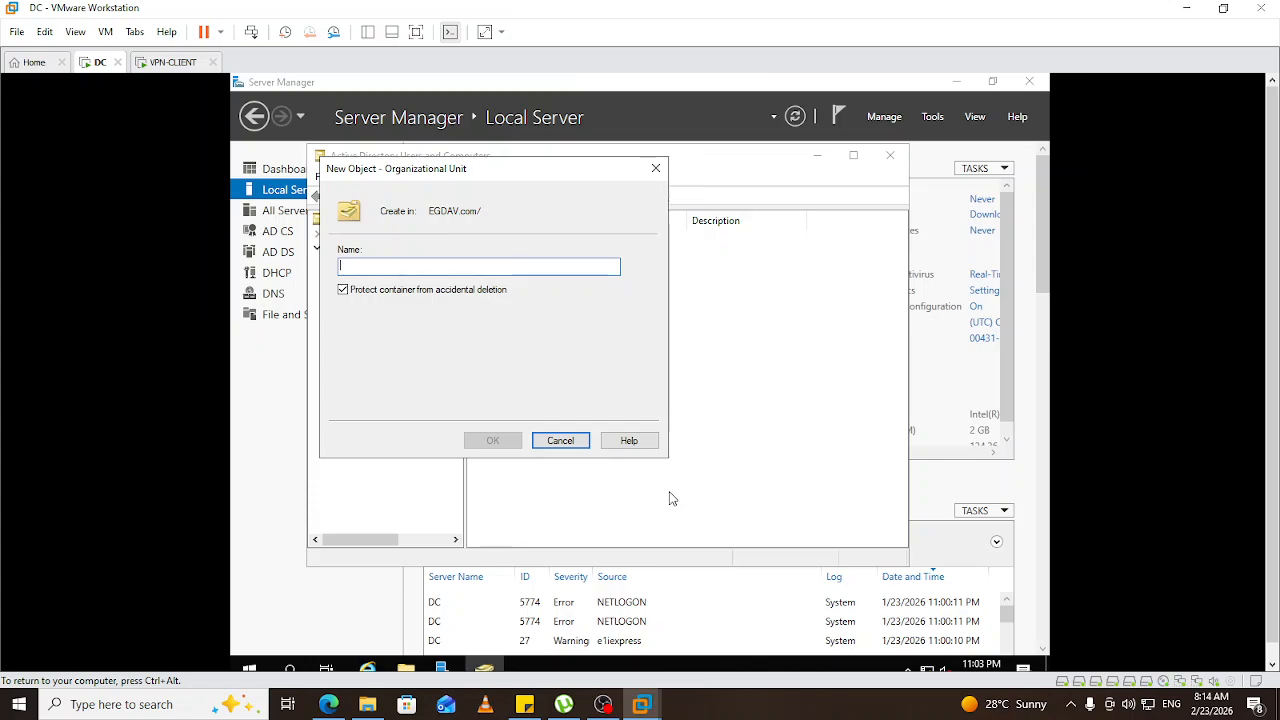
pyautogui.write('VP')
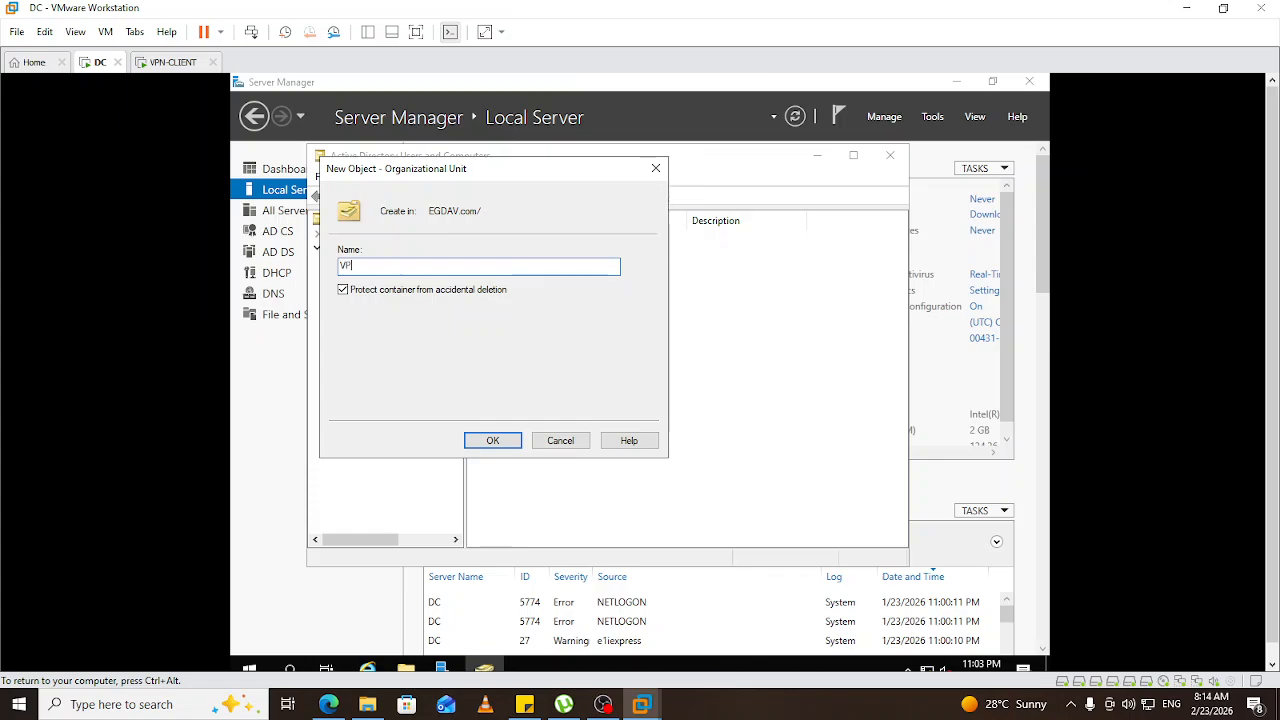
pyautogui.write('NUsers')
pyautogui.click(510, 444)
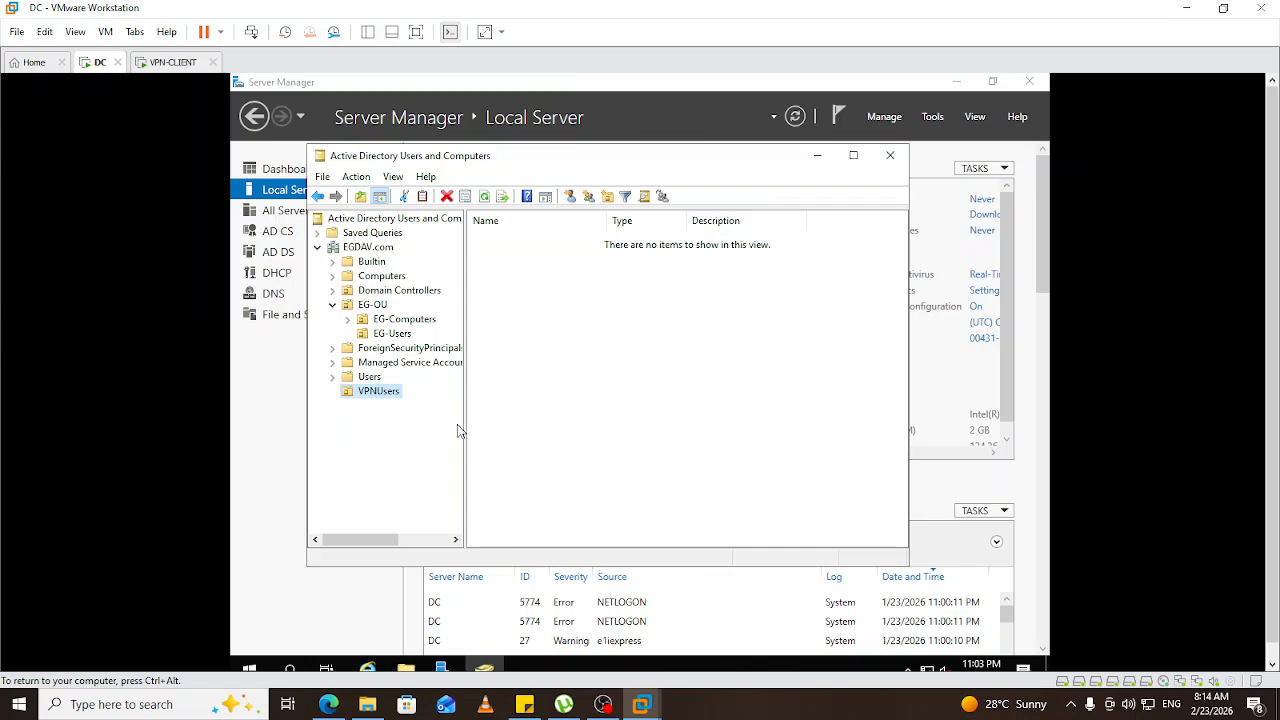
# Open a New Object – User form for the VPNUsers OU.
pyautogui.rightClick(385, 395)
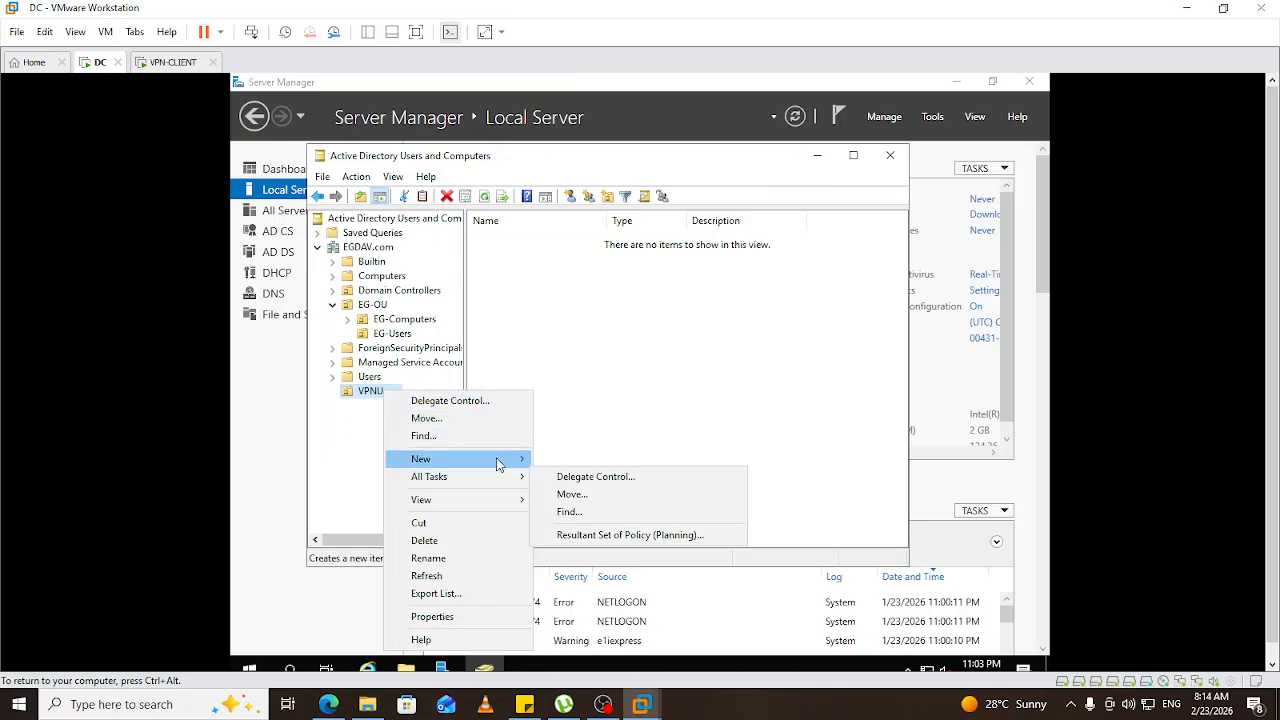
pyautogui.moveTo(496, 456)
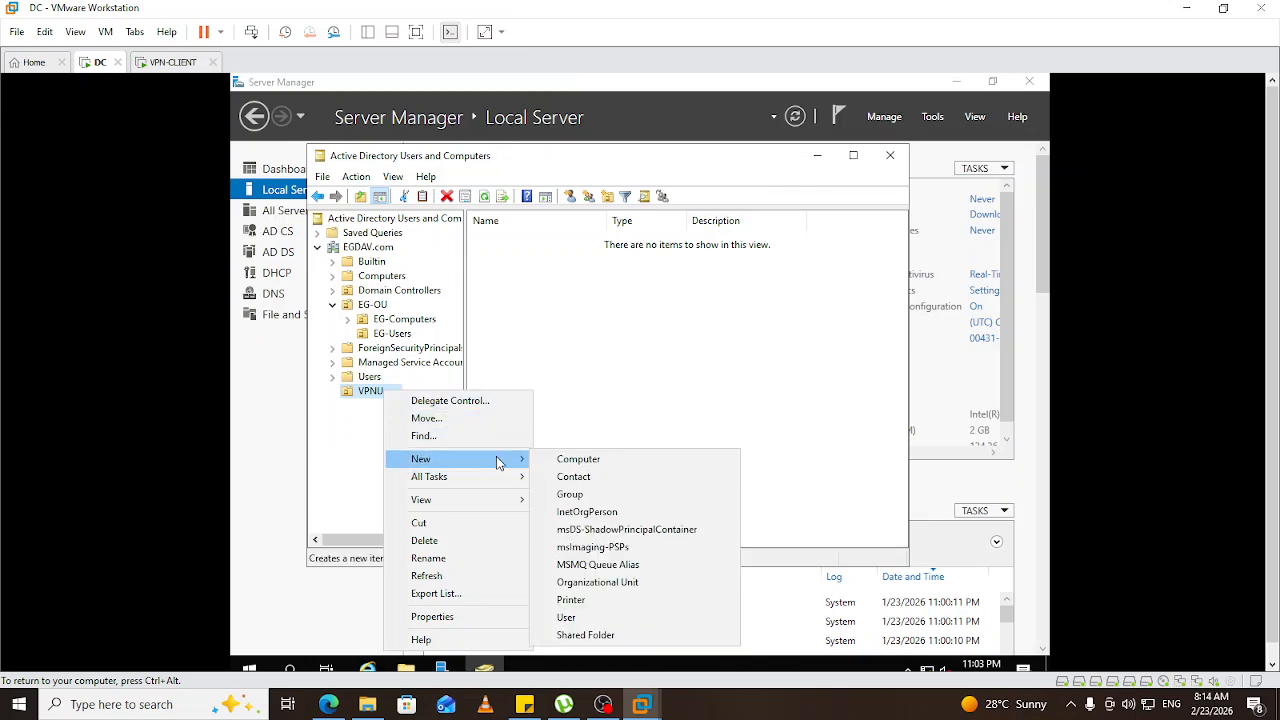
pyautogui.click(566, 618)
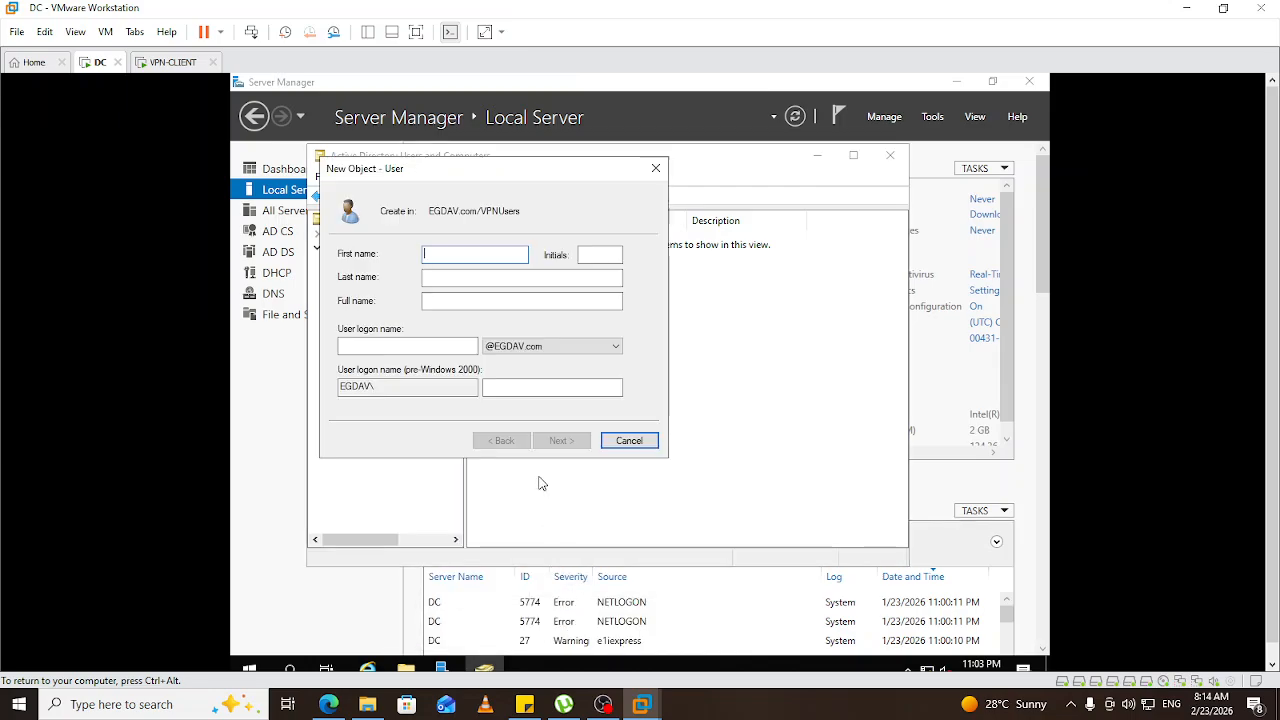
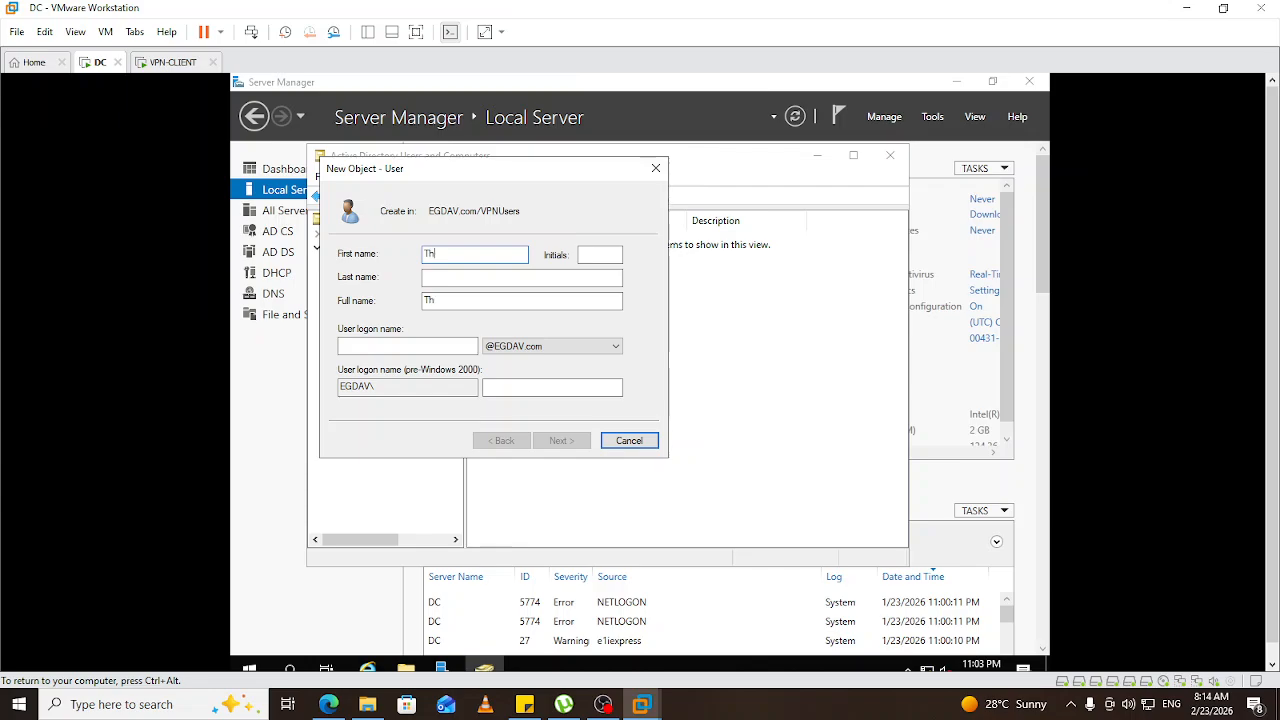
# Fill in the new user's first name, last name and user logon name.
pyautogui.click(482, 279)
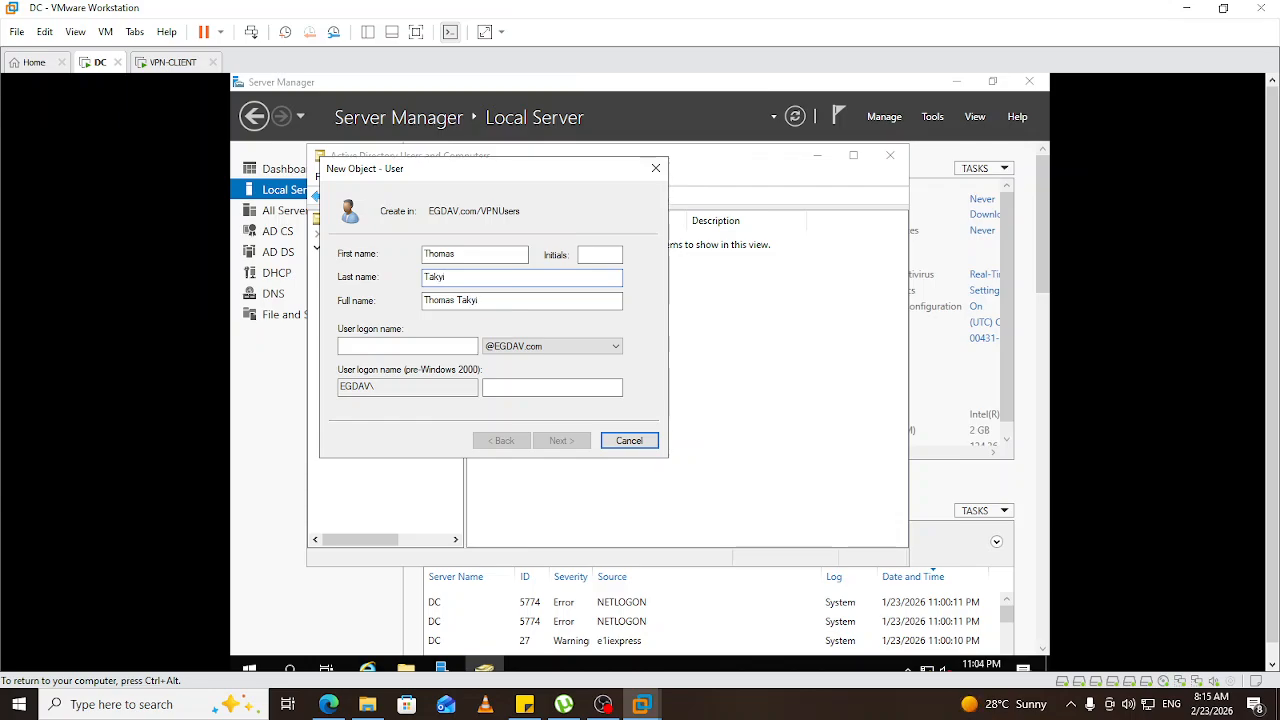
pyautogui.click(413, 341)
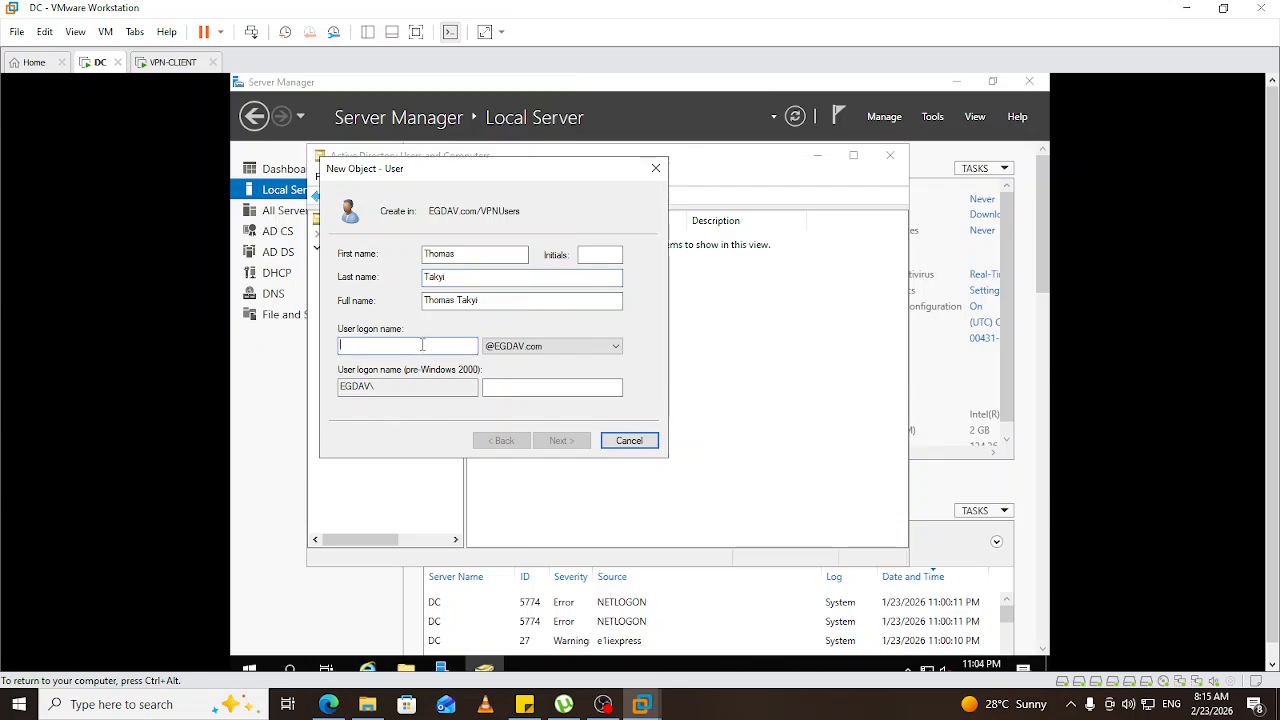
pyautogui.write('TT')
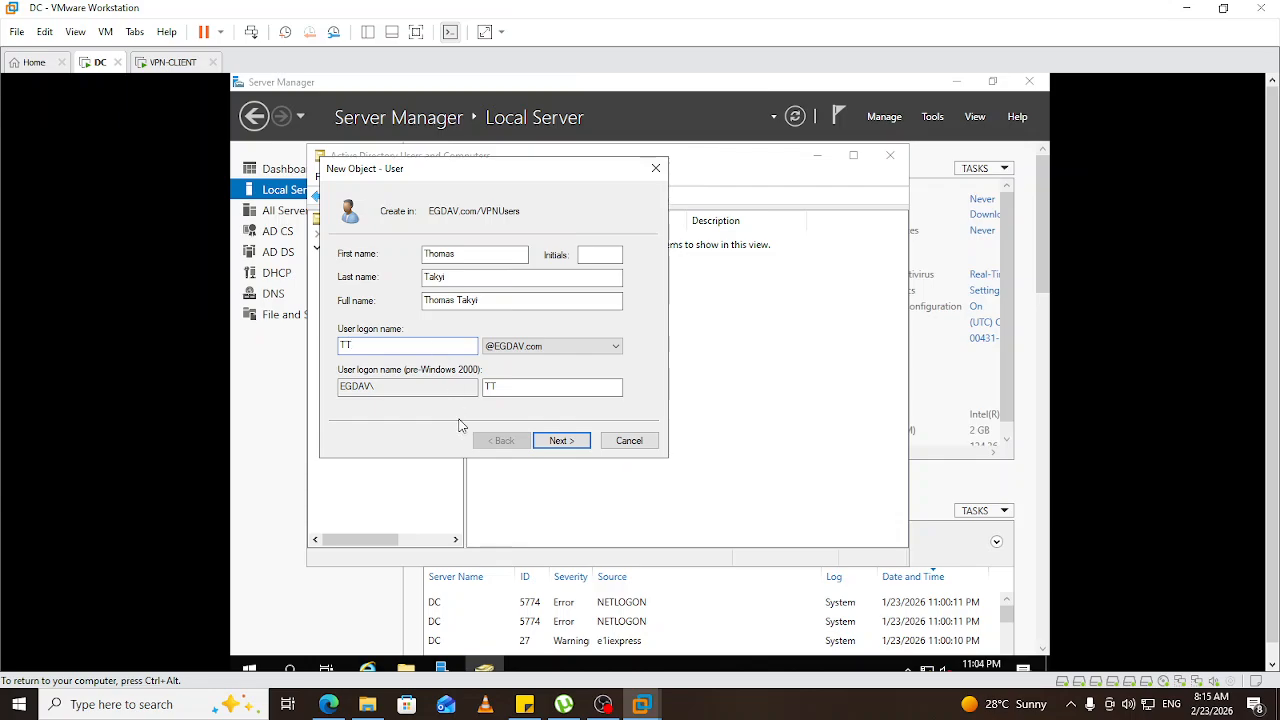
# Enter and confirm the new user's password.
pyautogui.click(560, 441)
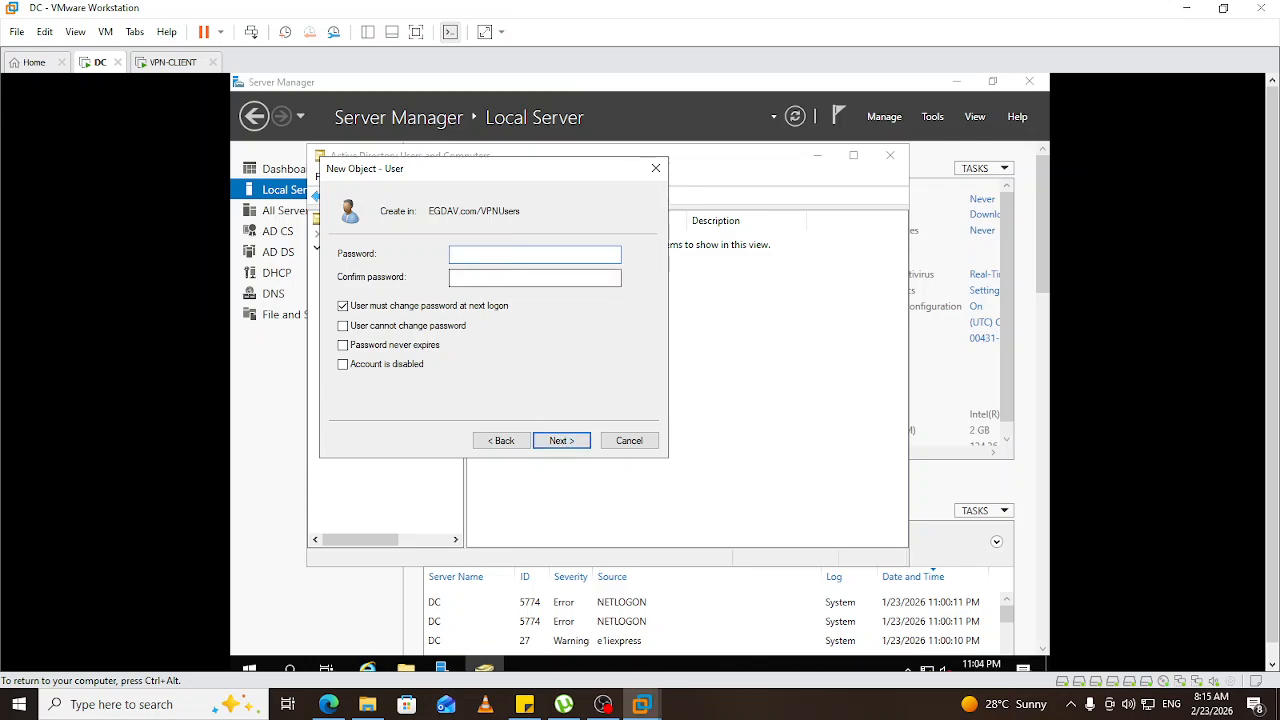
pyautogui.write('•••••••••')
pyautogui.press('Tab')
pyautogui.write('••••')
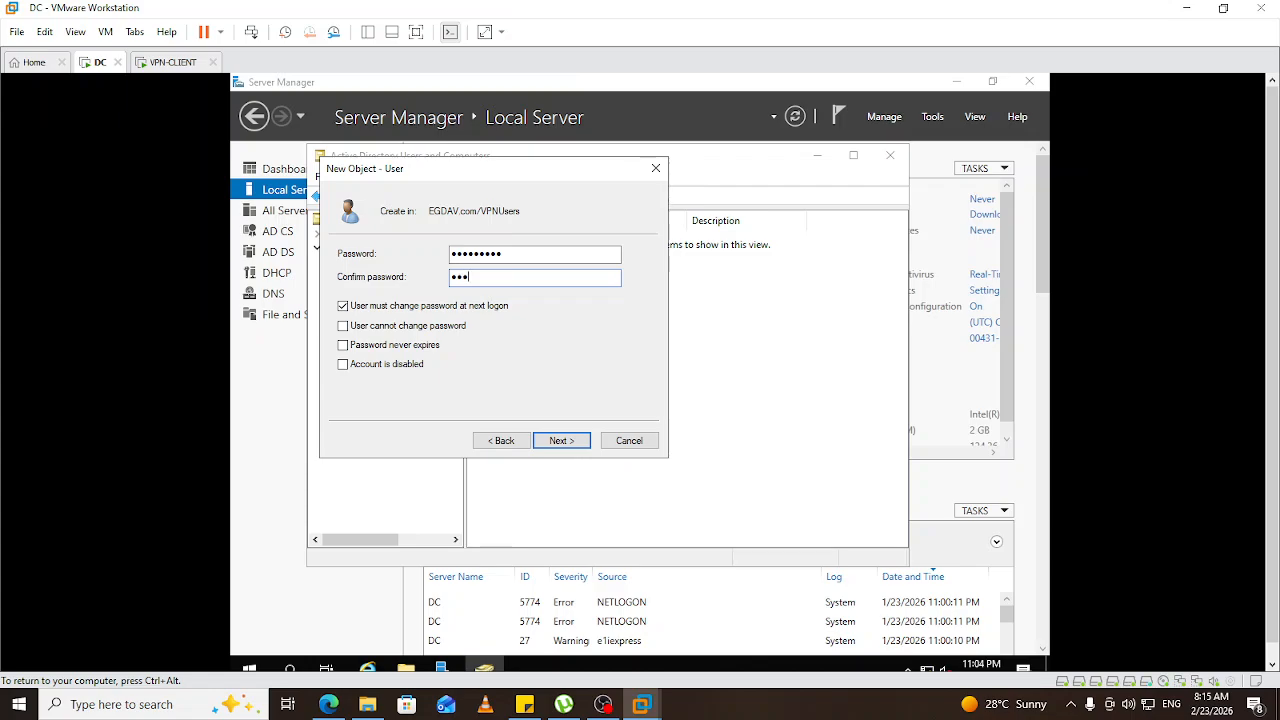
pyautogui.write('•••••')
# Clear 'User must change password', check 'User cannot change password', and finish the account.
pyautogui.click(343, 307)
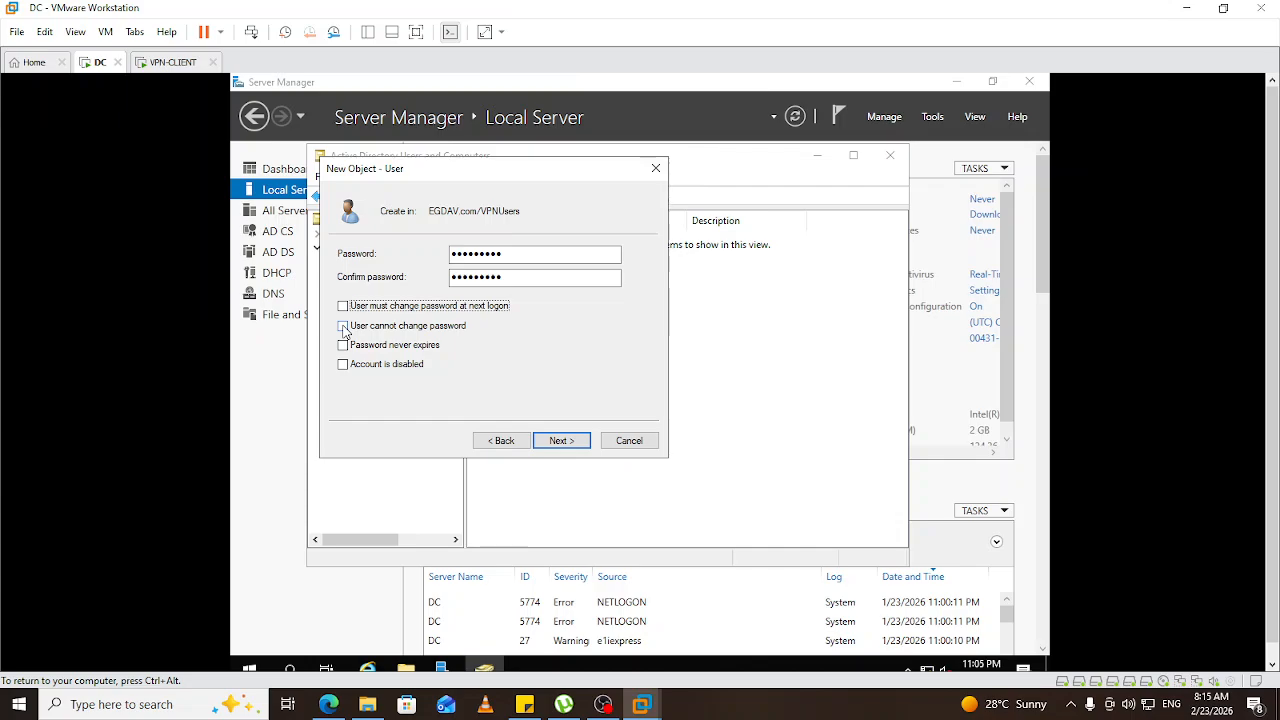
pyautogui.click(343, 327)
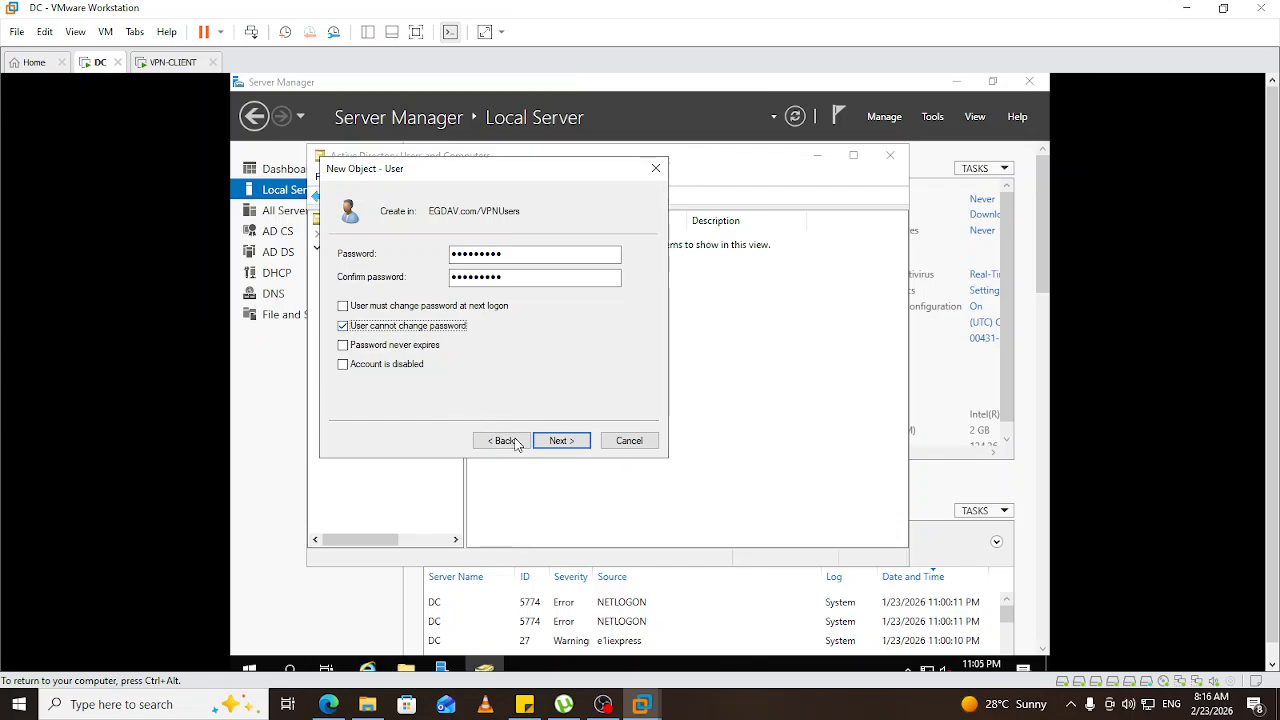
pyautogui.click(561, 442)
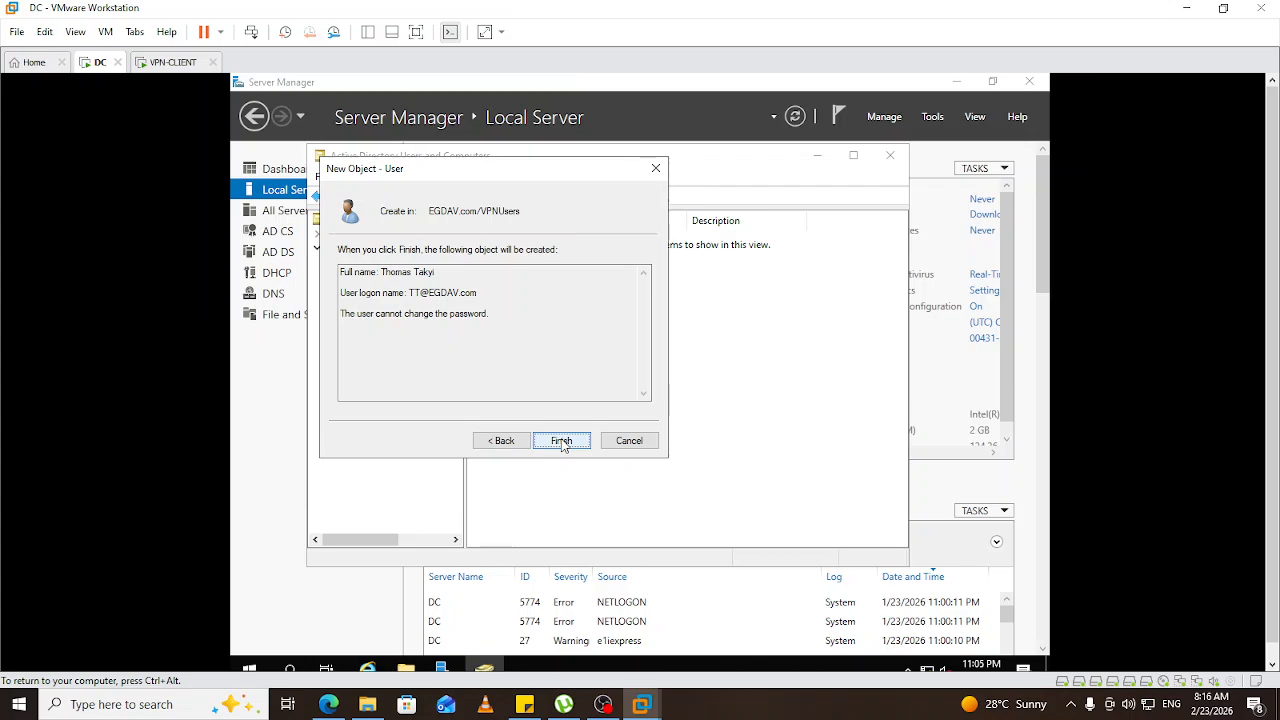
pyautogui.click(562, 442)
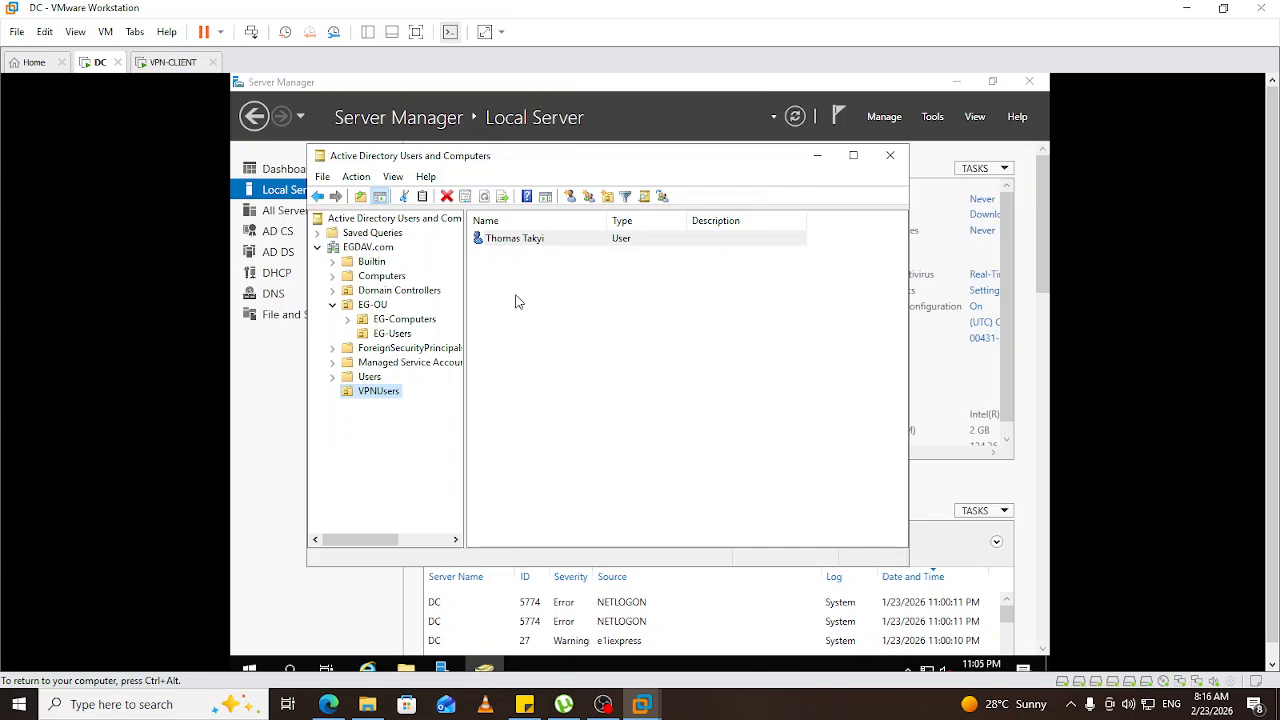
# Set the new user's Dial-in network access permission to Allow access and apply it.
pyautogui.rightClick(514, 245)
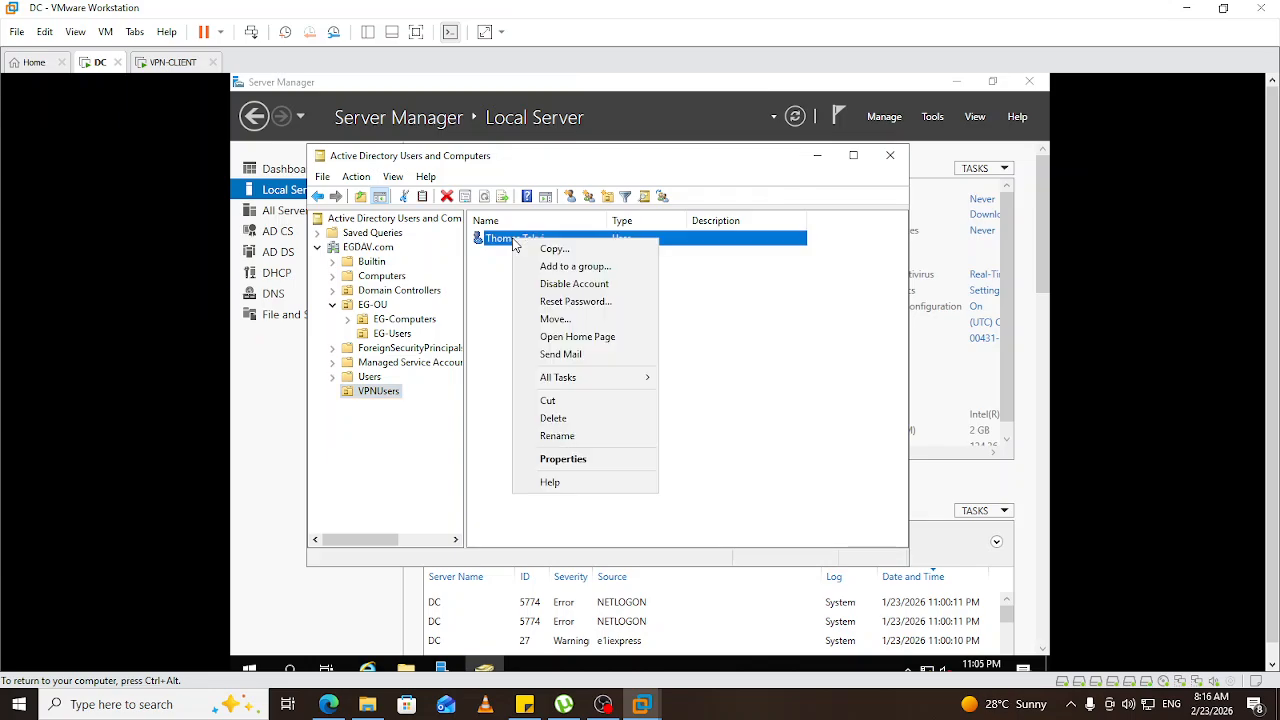
pyautogui.click(563, 459)
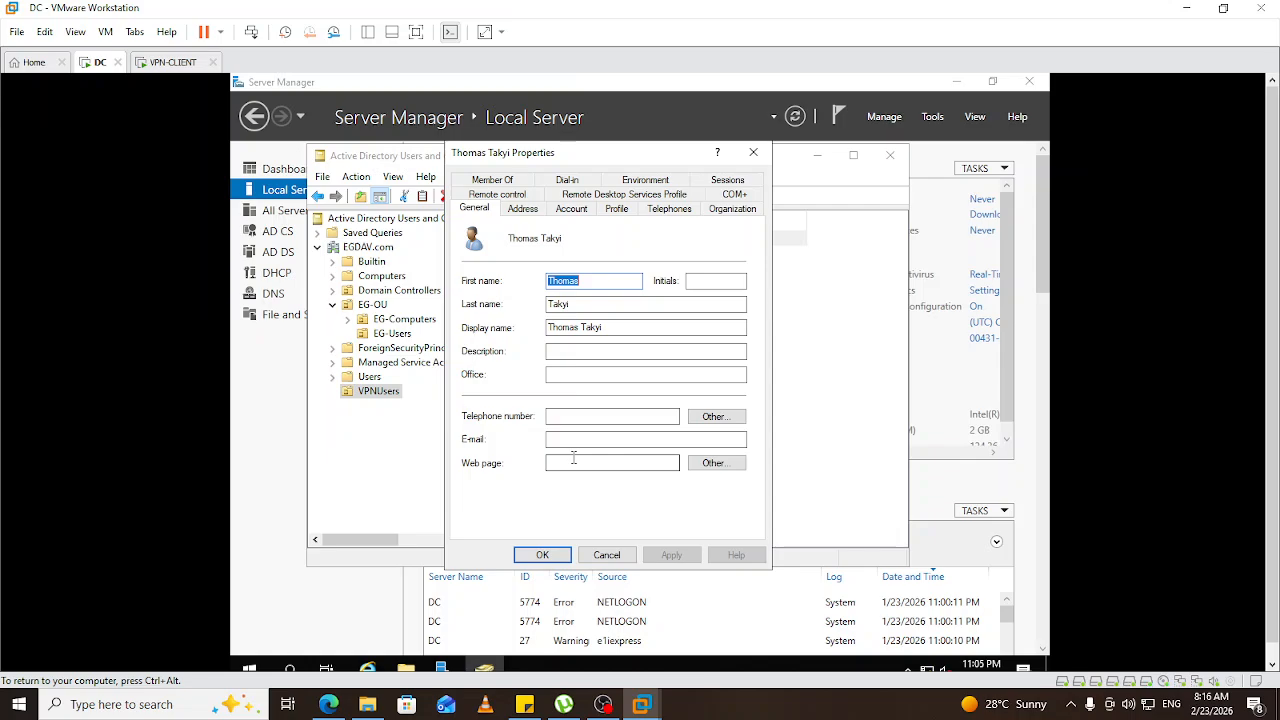
pyautogui.click(571, 181)
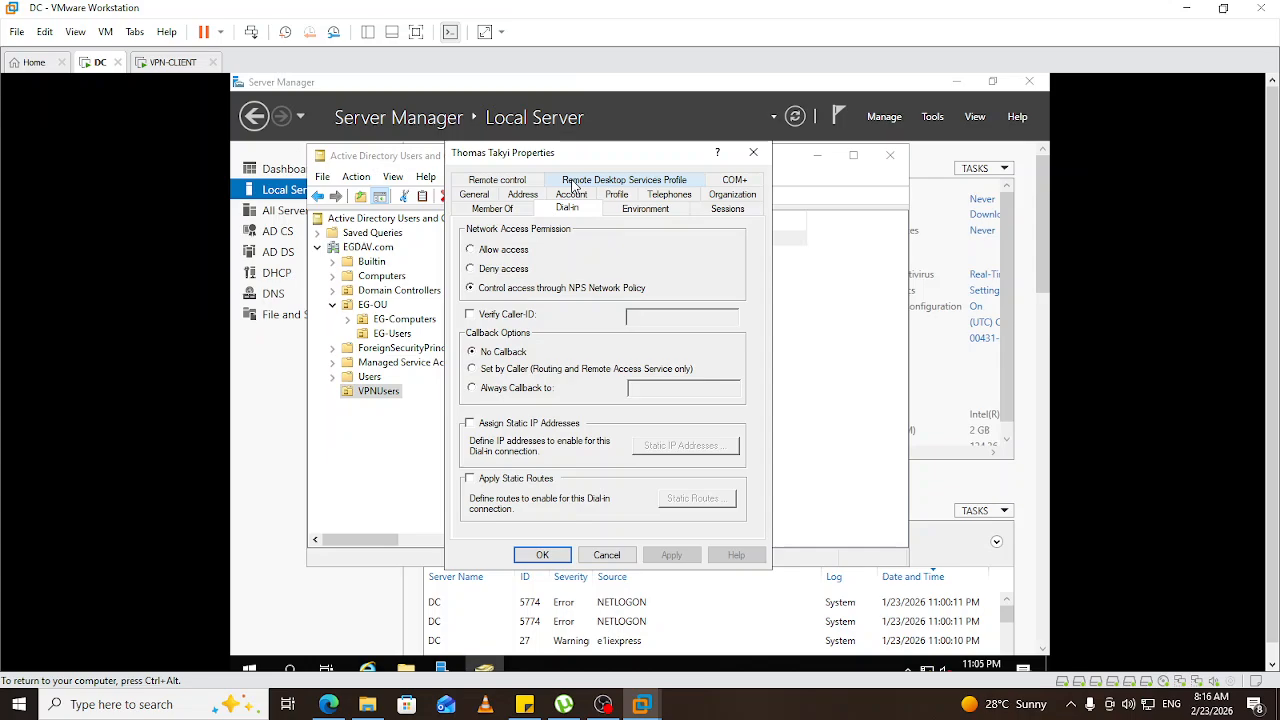
pyautogui.click(471, 251)
pyautogui.click(471, 250)
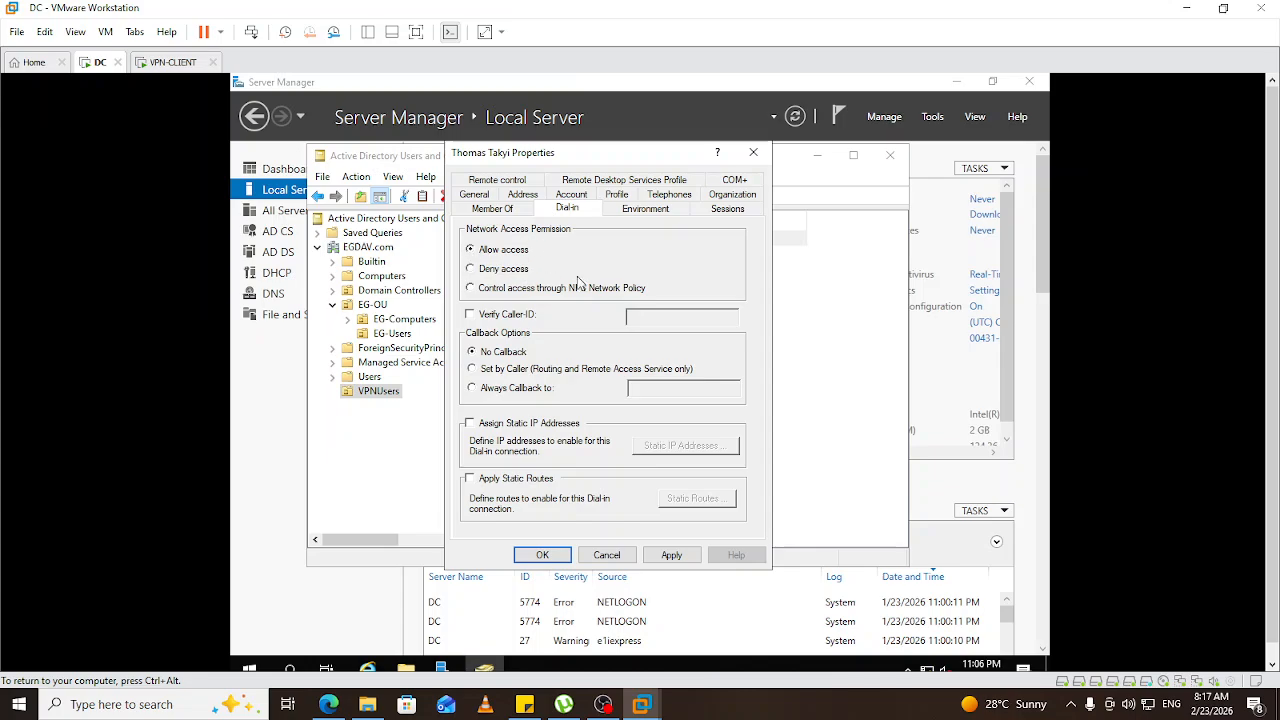
pyautogui.click(667, 557)
pyautogui.click(543, 556)
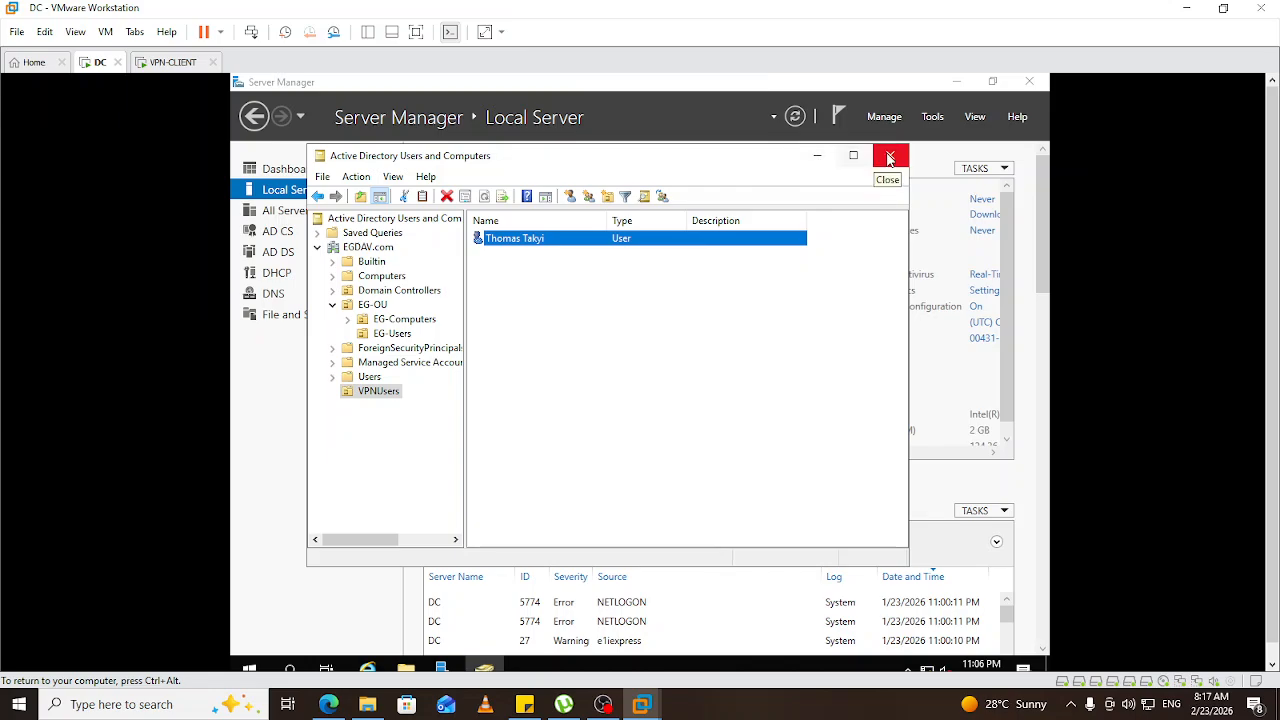
# Close Active Directory Users and Computers and launch the Add Roles and Features Wizard.
pyautogui.click(817, 158)
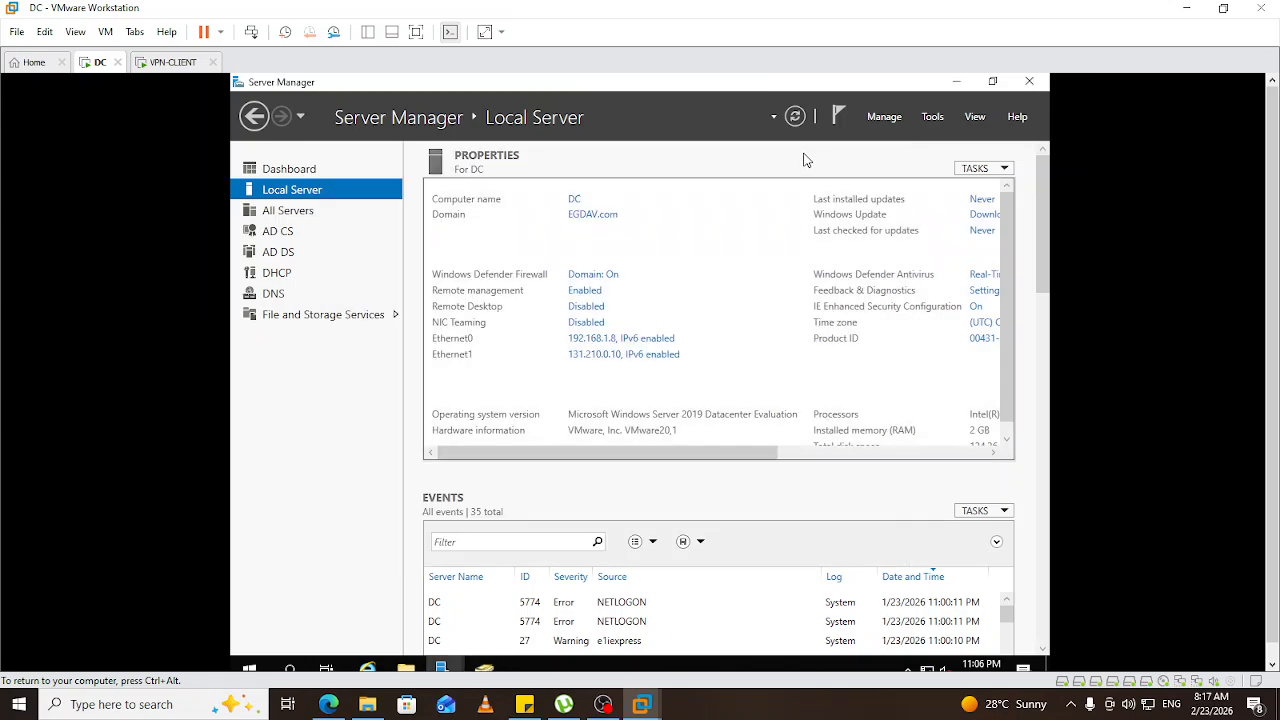
pyautogui.click(893, 118)
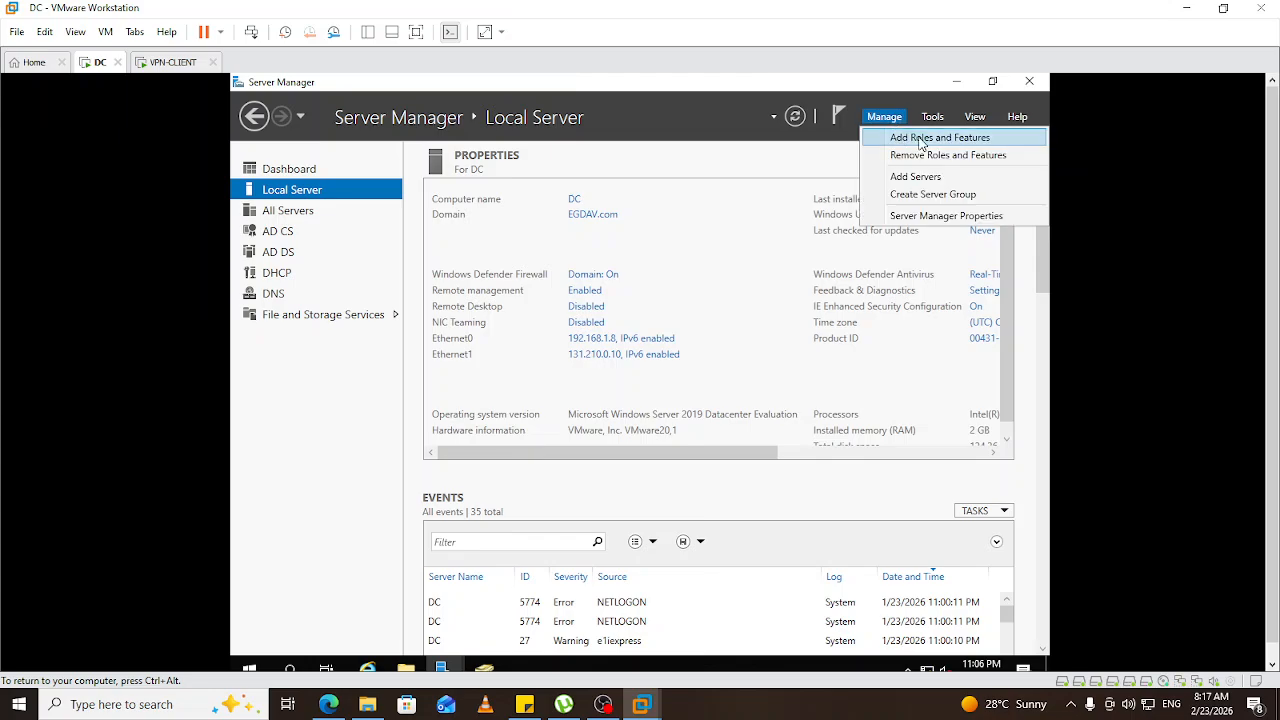
pyautogui.click(922, 140)
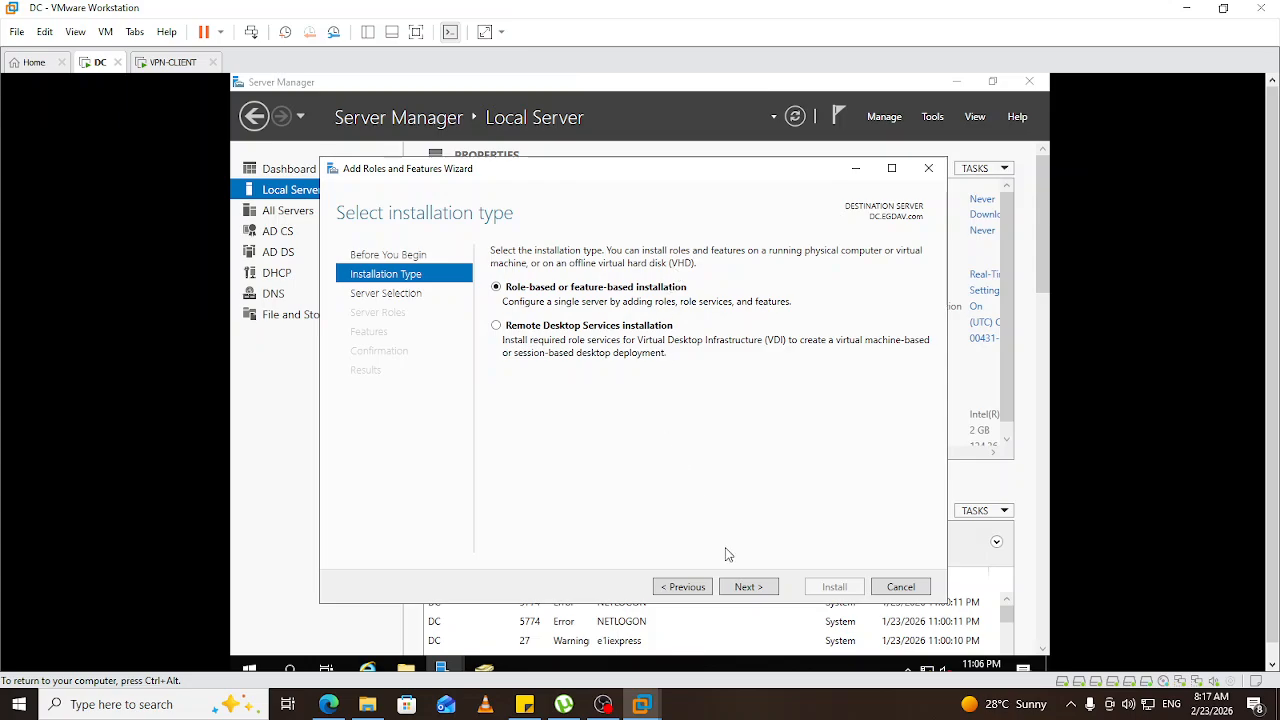
# Target DC.EGDAV.com, select the Remote Access role, and skip extra features.
pyautogui.click(750, 588)
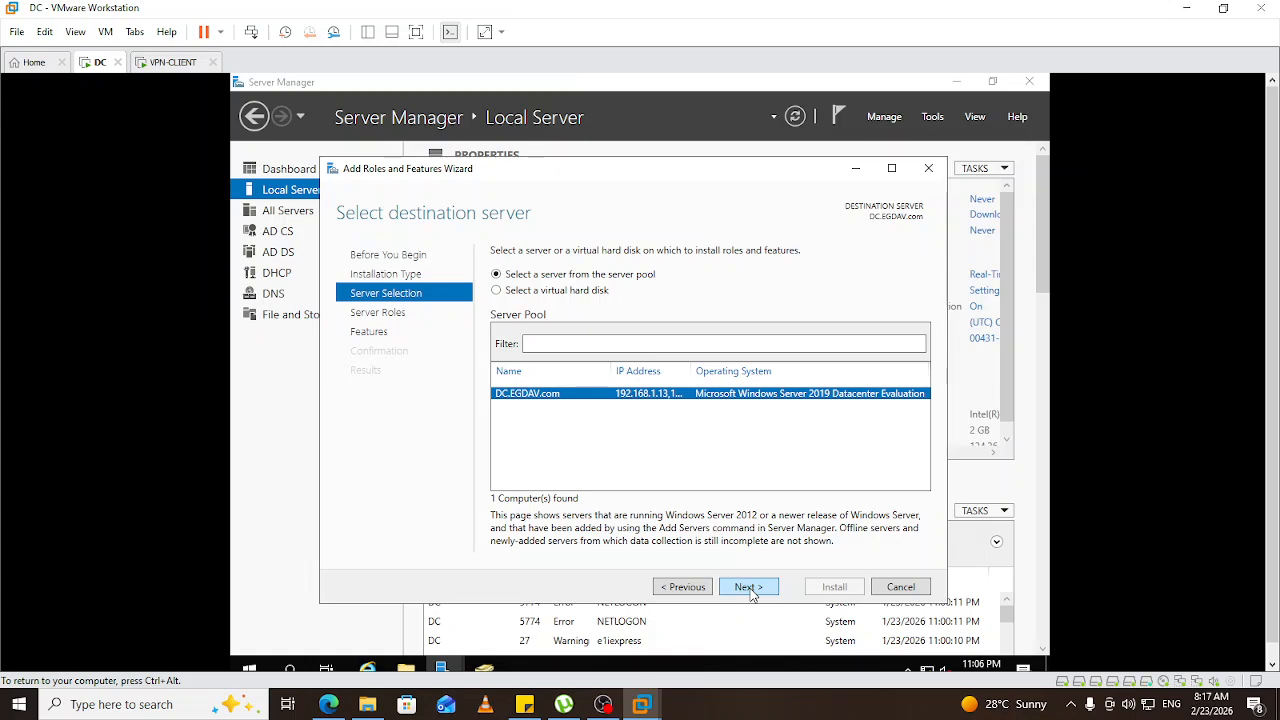
pyautogui.click(750, 588)
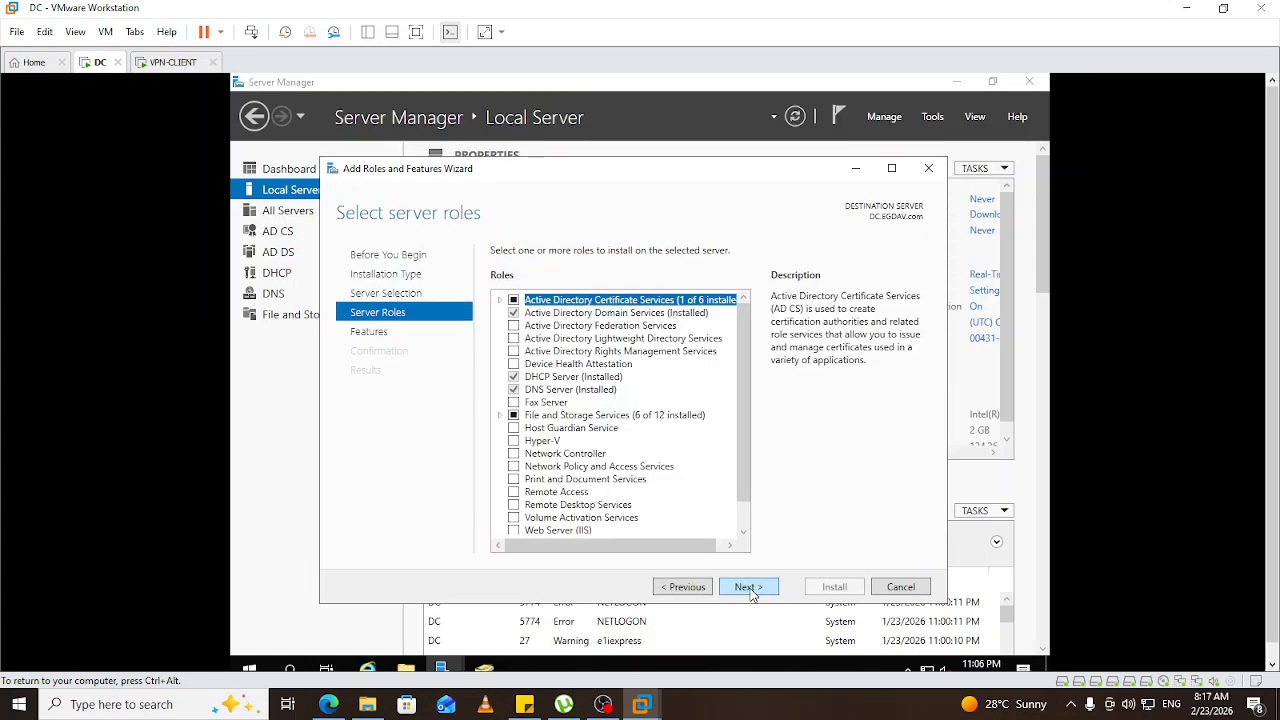
pyautogui.click(514, 493)
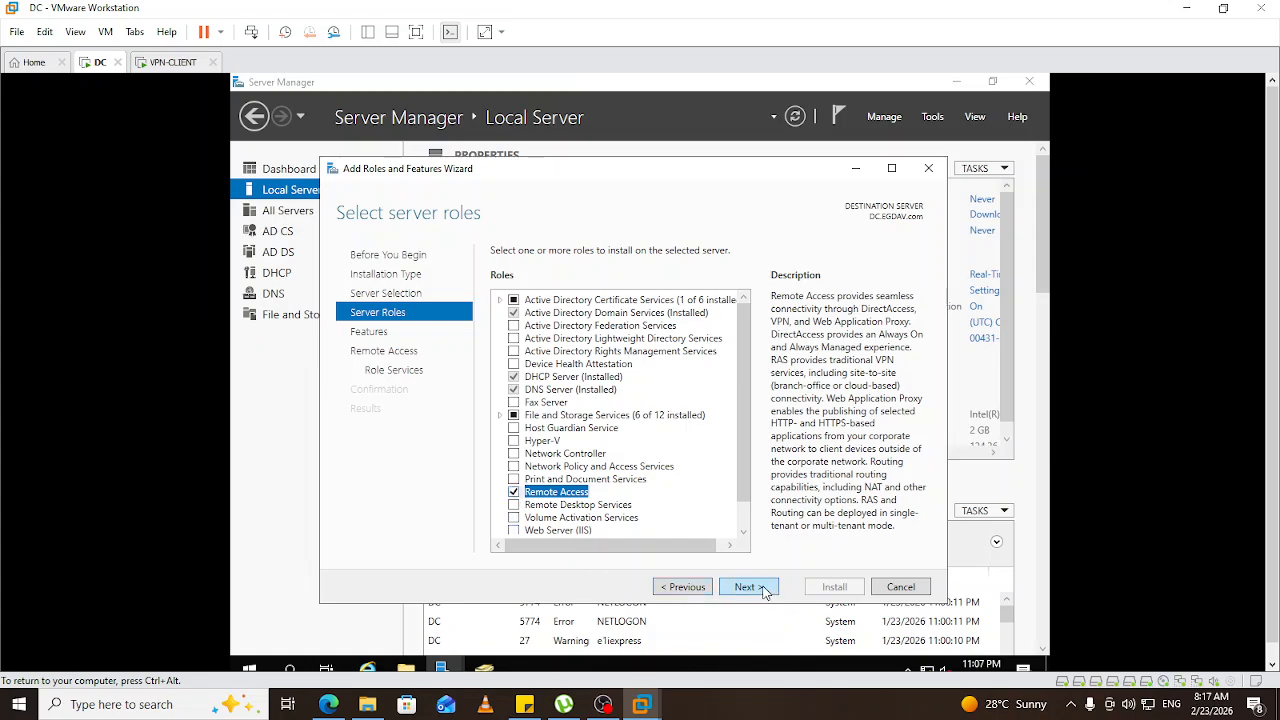
pyautogui.click(746, 587)
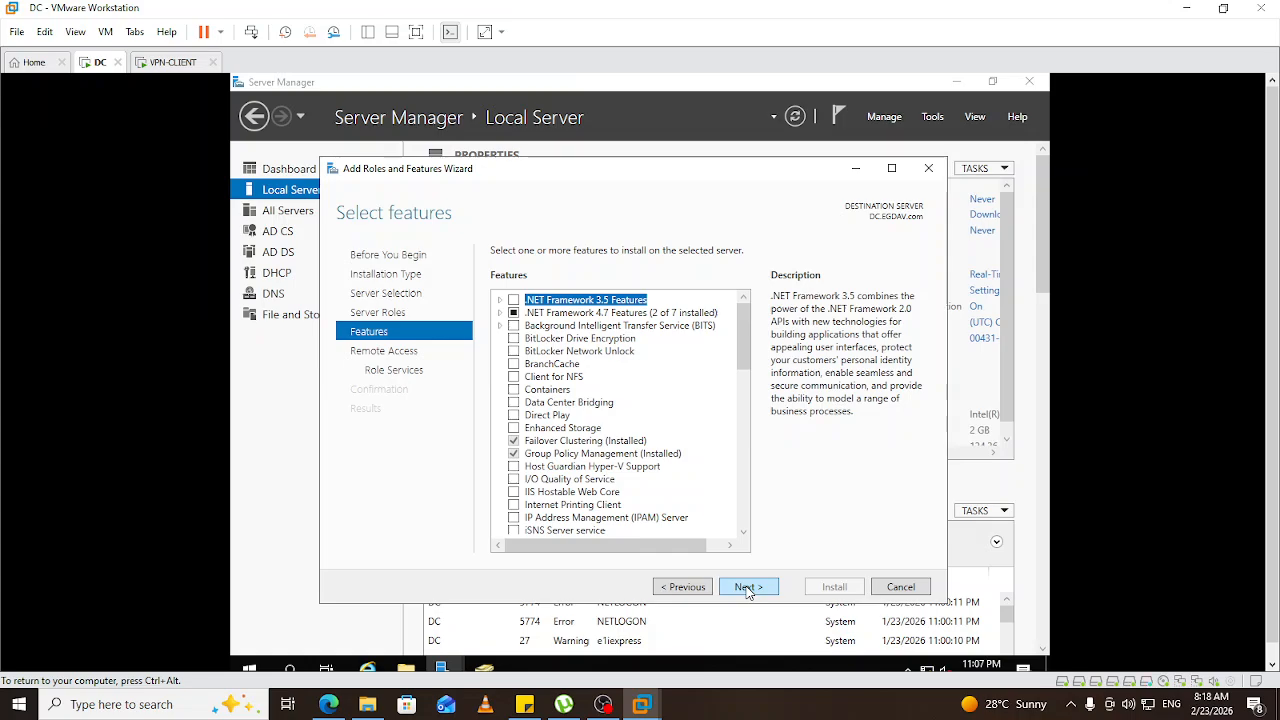
pyautogui.click(747, 588)
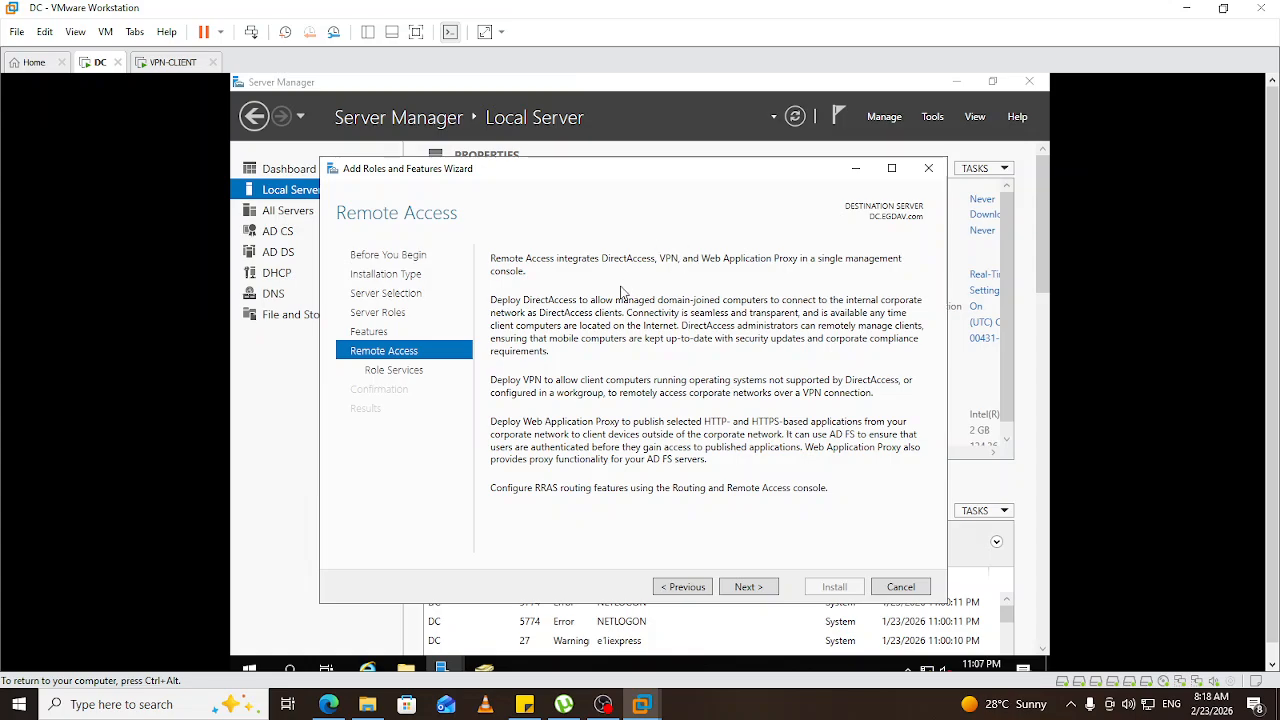
# Add the DirectAccess and VPN (RAS) role service along with its required features.
pyautogui.click(745, 588)
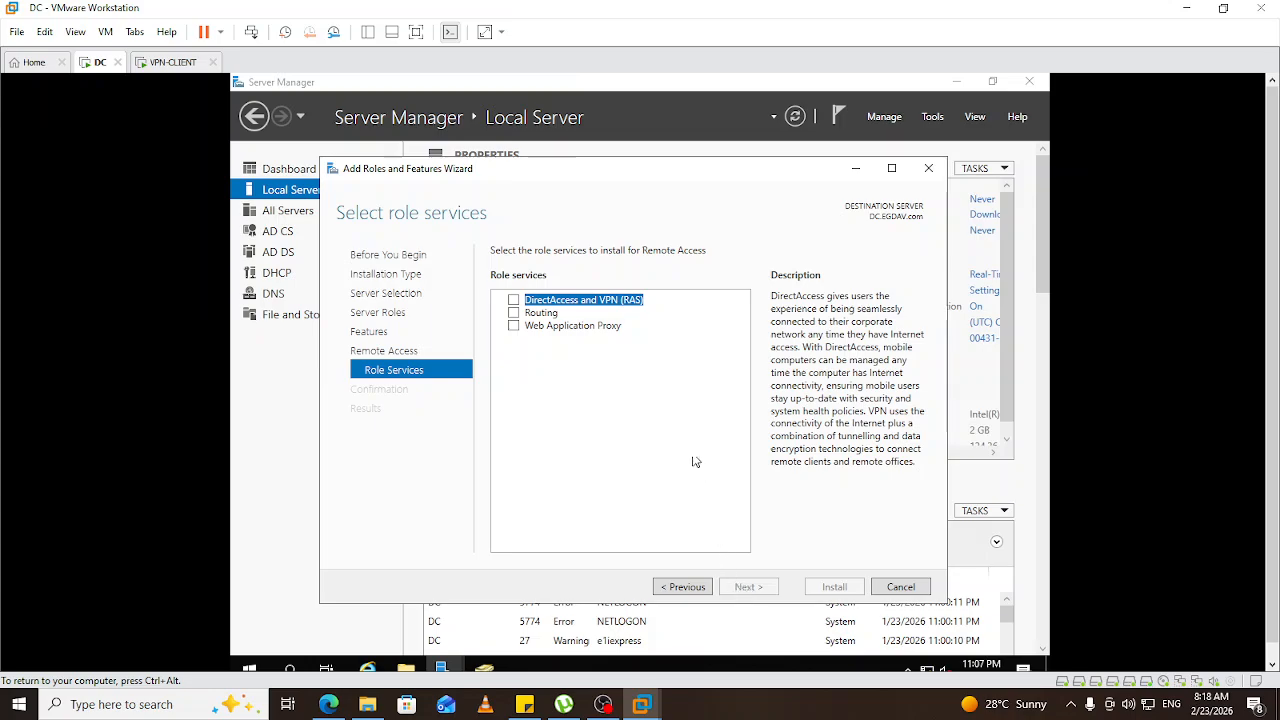
pyautogui.click(514, 301)
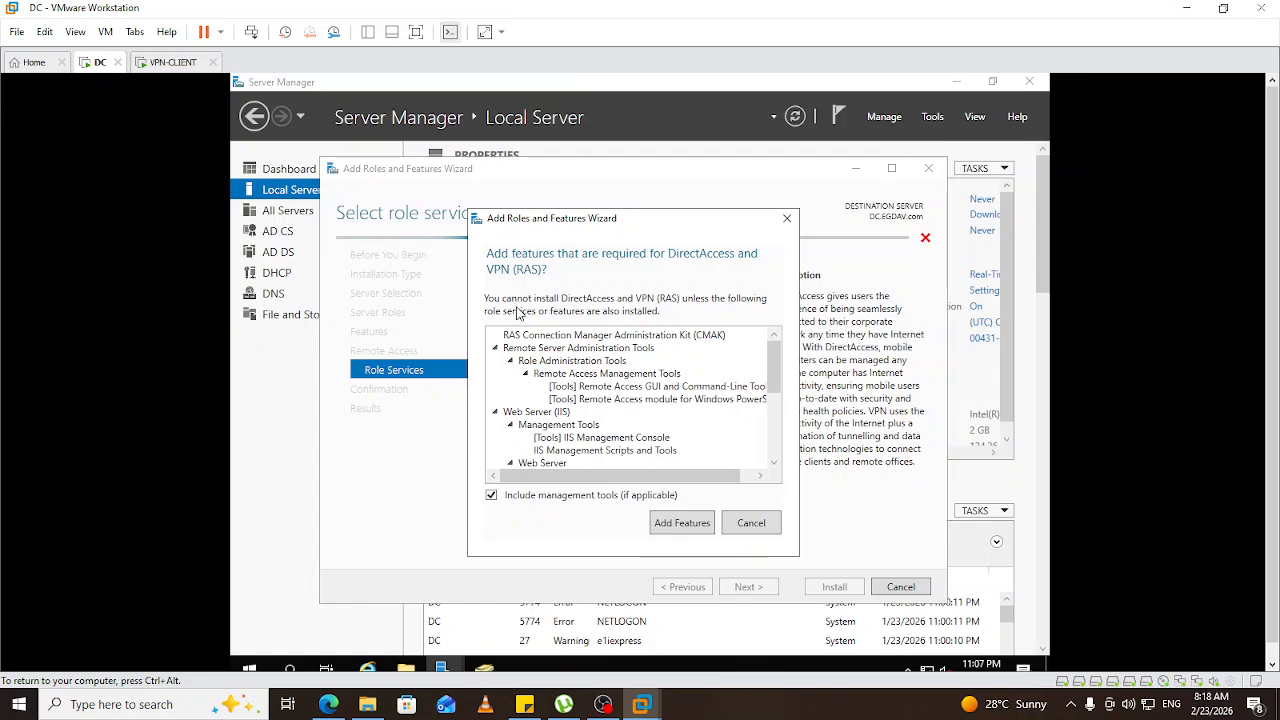
pyautogui.click(682, 523)
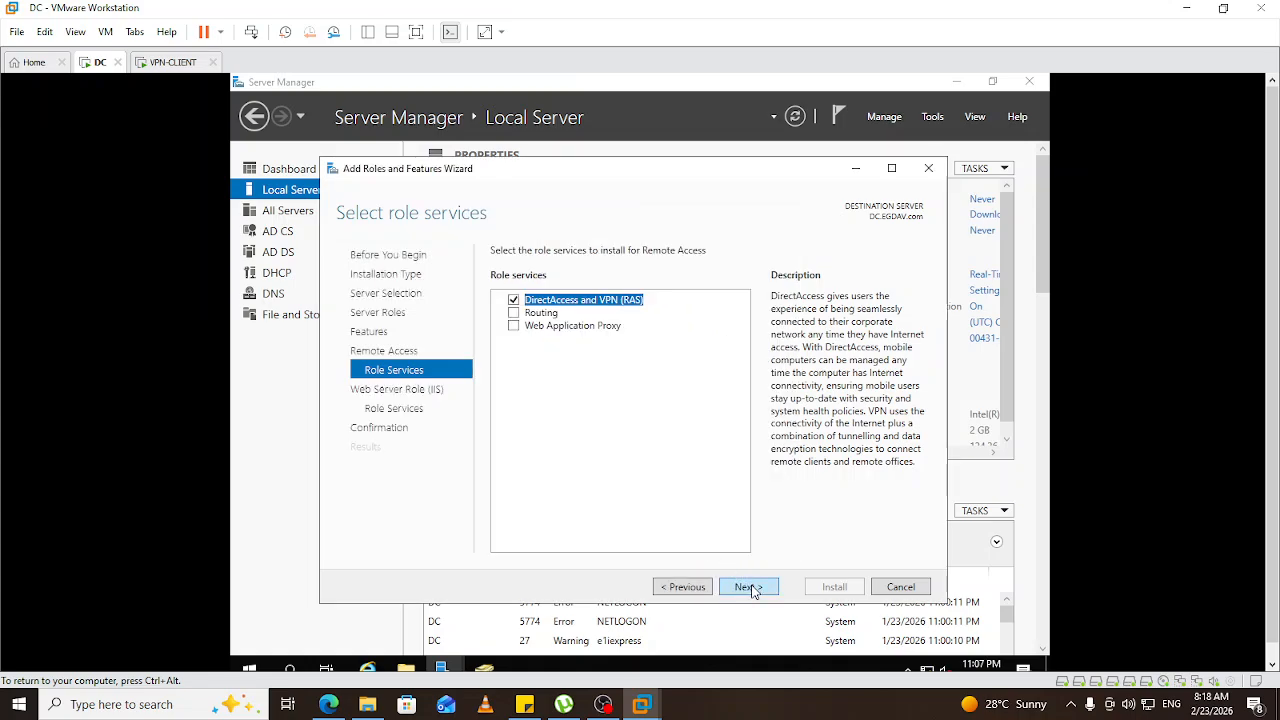
# Keep the default Web Server role services, start the installation, and switch to VPN-CLIENT.
pyautogui.click(748, 587)
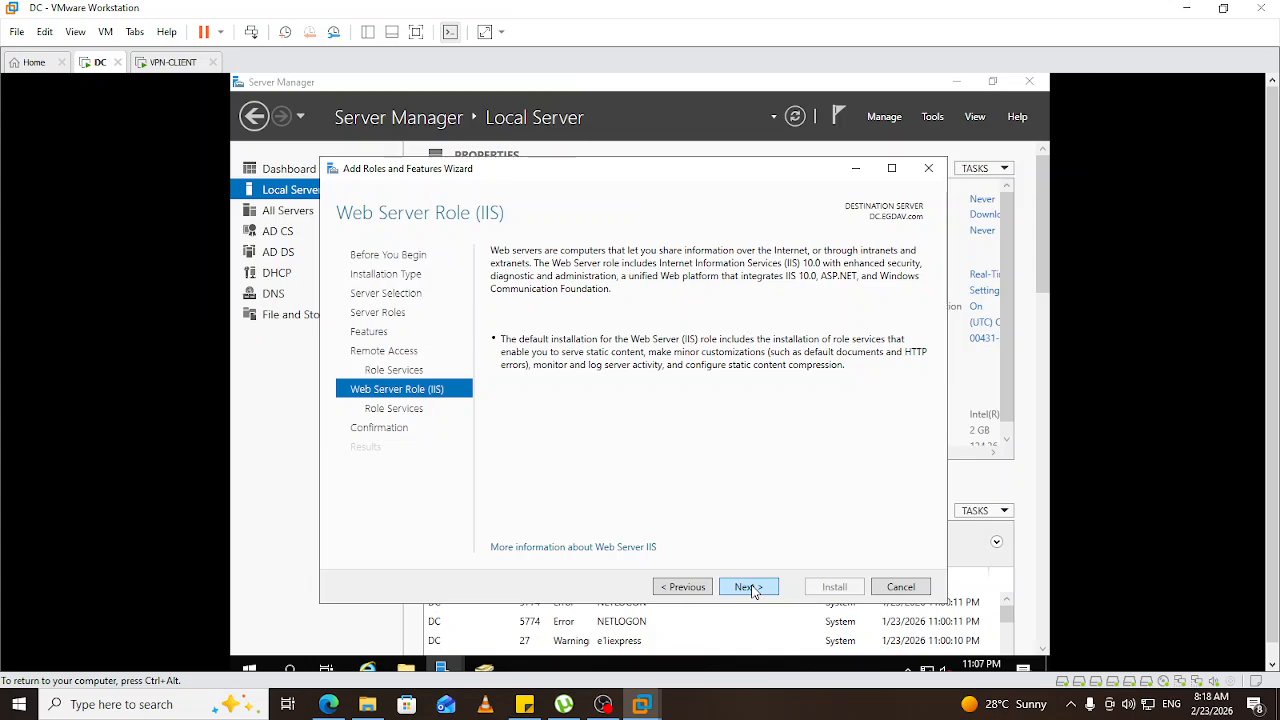
pyautogui.click(750, 587)
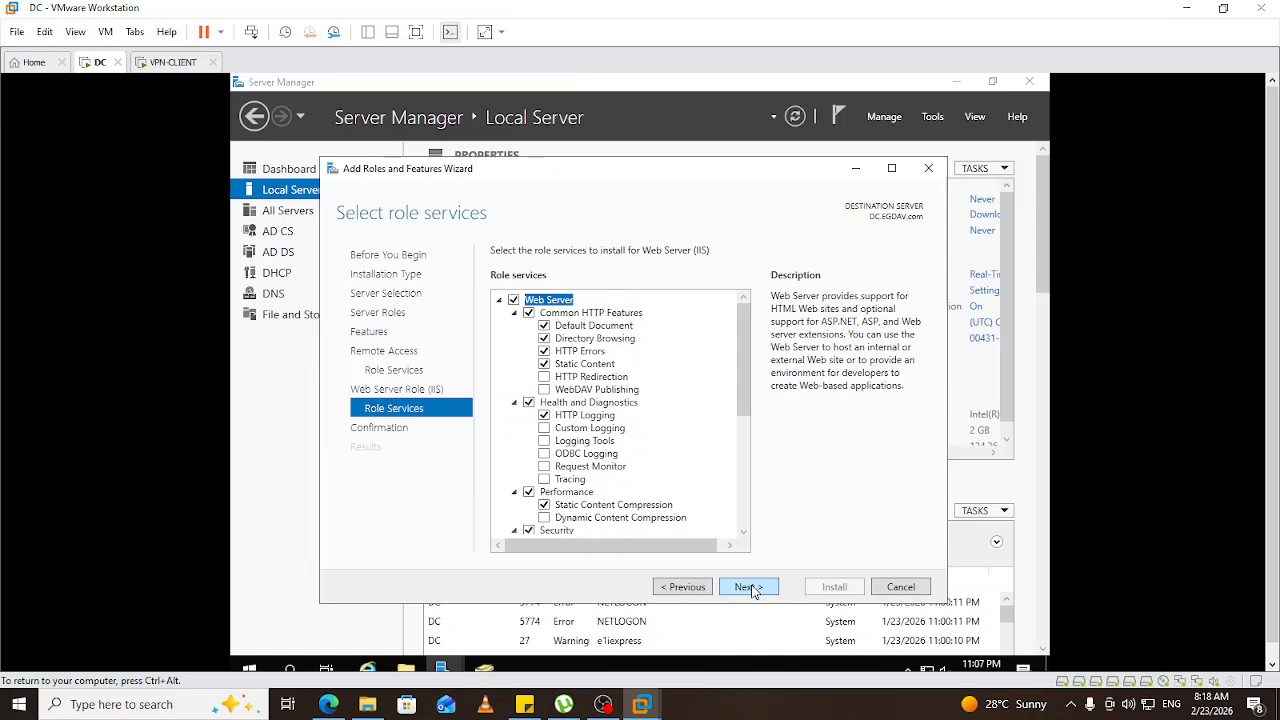
pyautogui.click(750, 587)
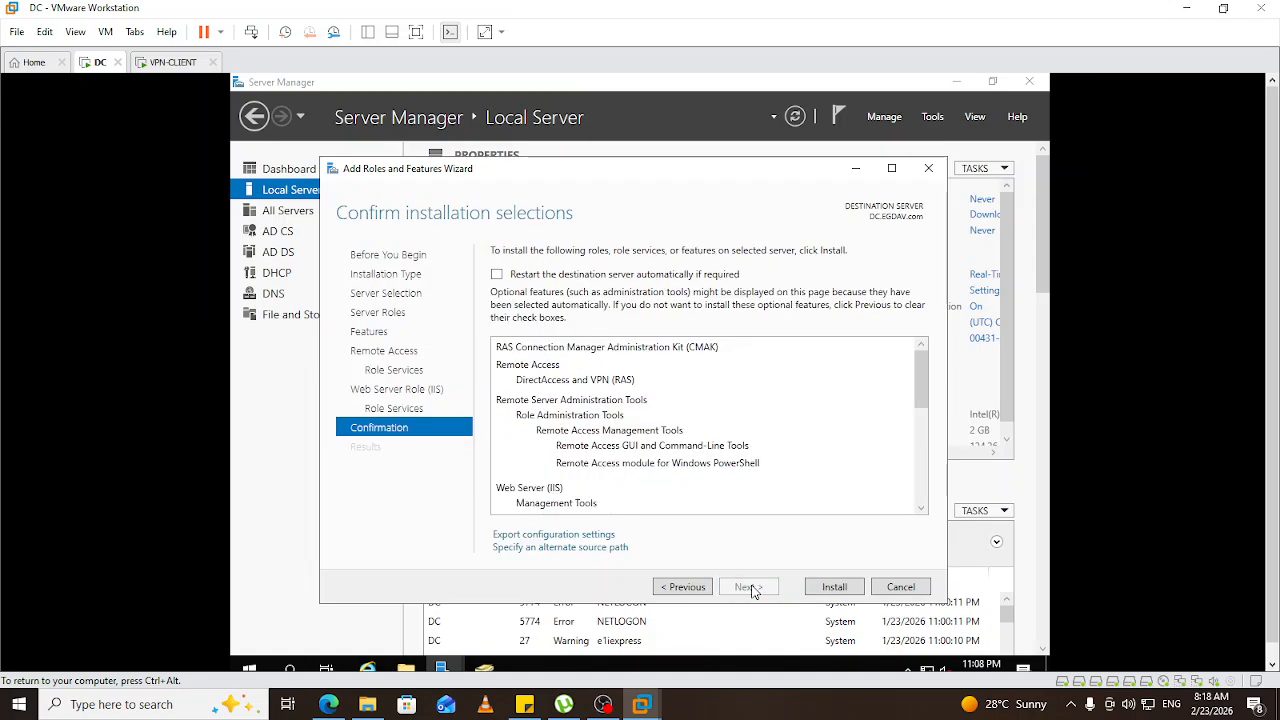
pyautogui.click(840, 592)
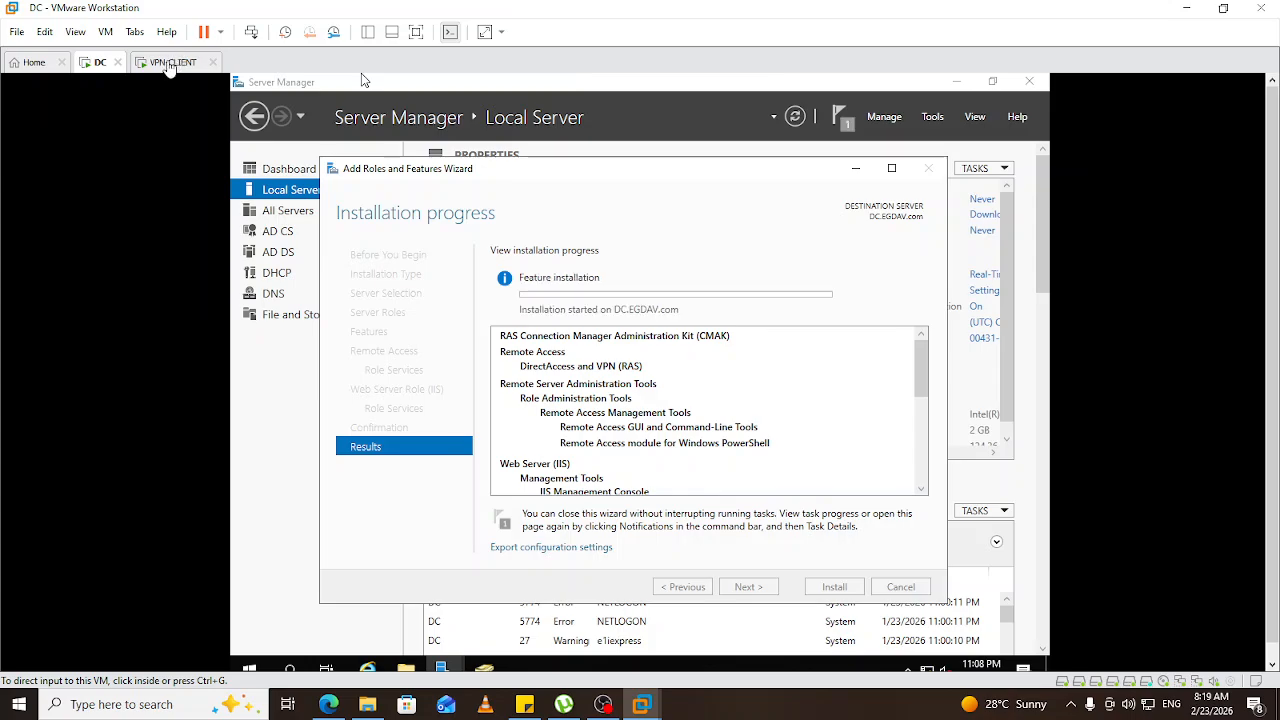
pyautogui.click(170, 64)
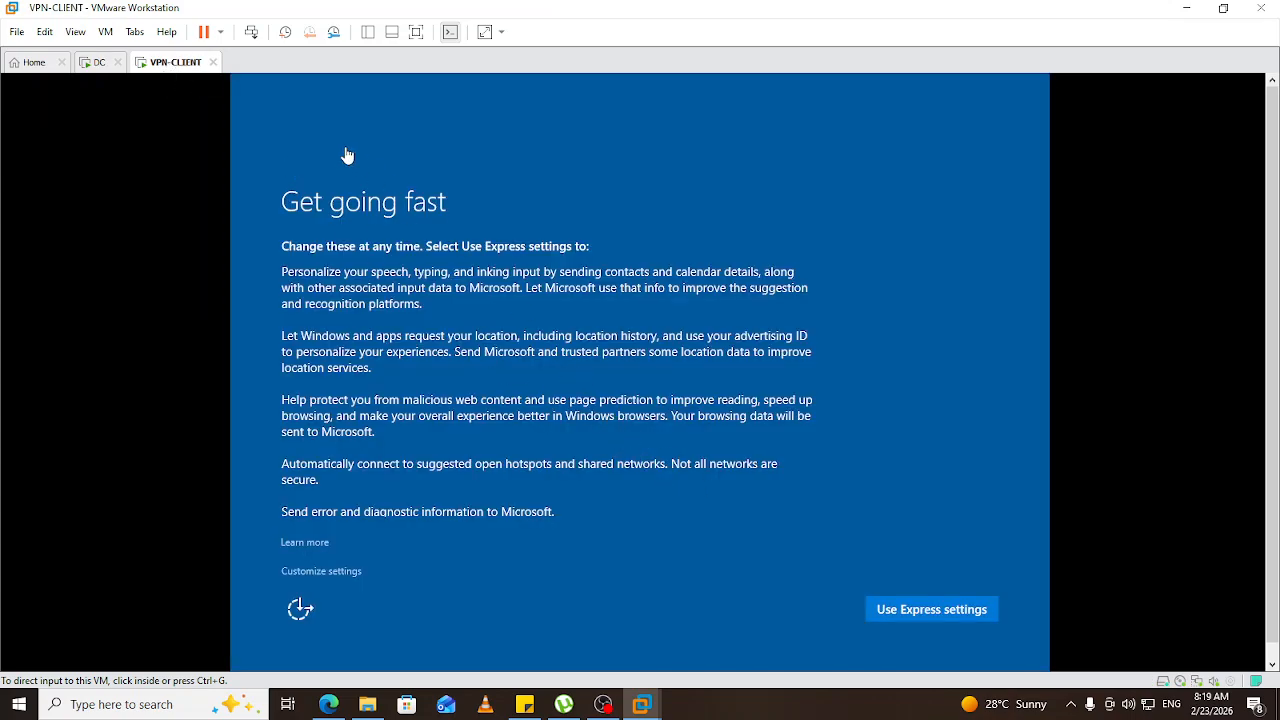
# Choose Customize settings on VPN-CLIENT, keep default privacy settings on both pages, then return to DC.
pyautogui.click(591, 563)
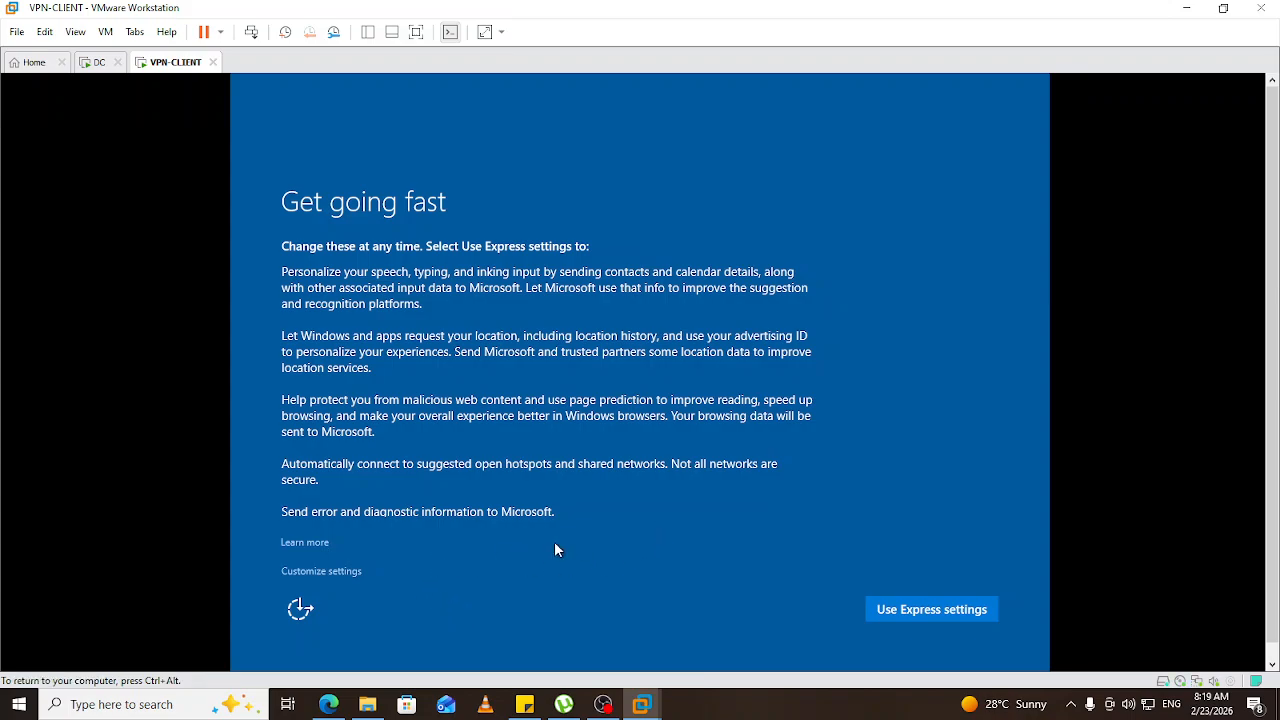
pyautogui.click(308, 571)
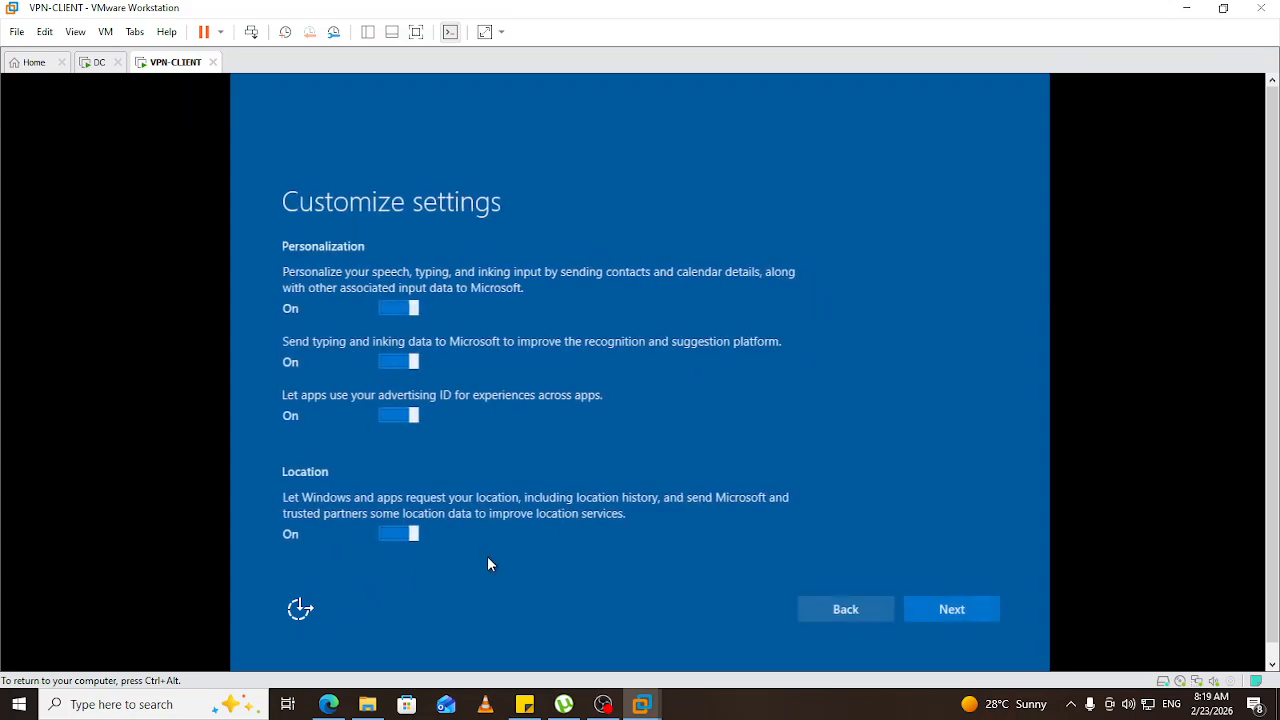
pyautogui.click(959, 611)
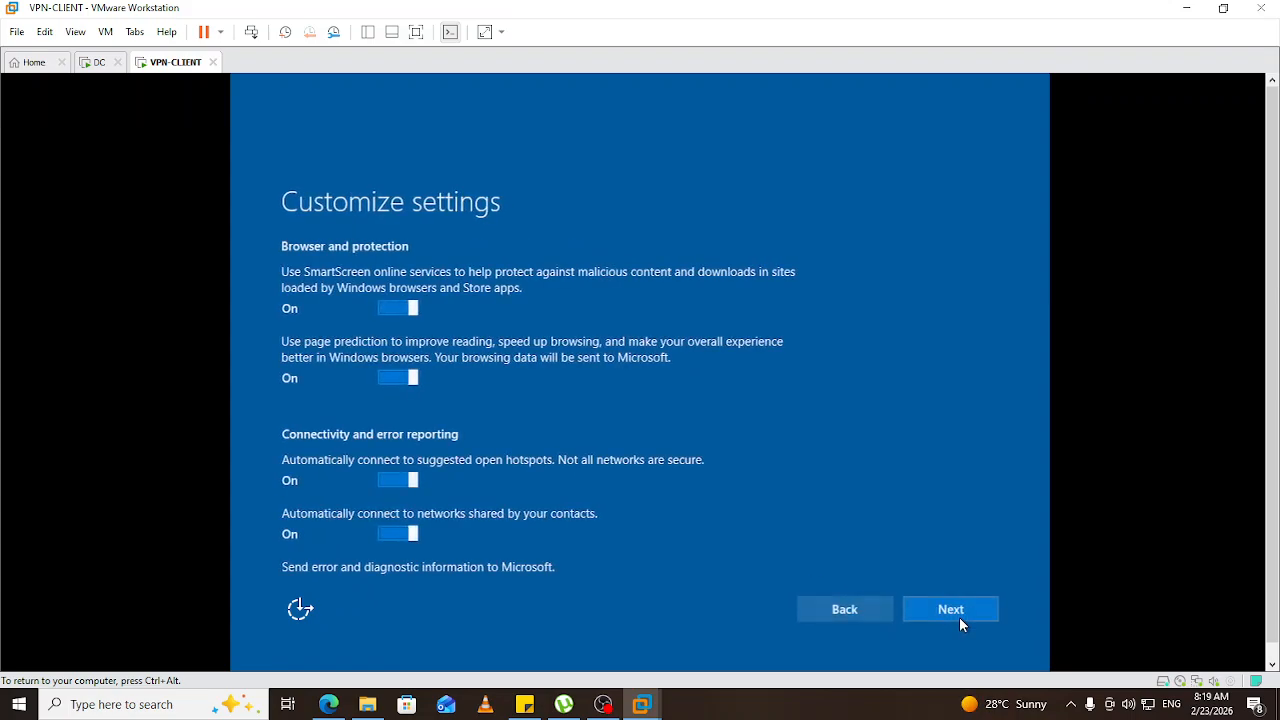
pyautogui.click(957, 612)
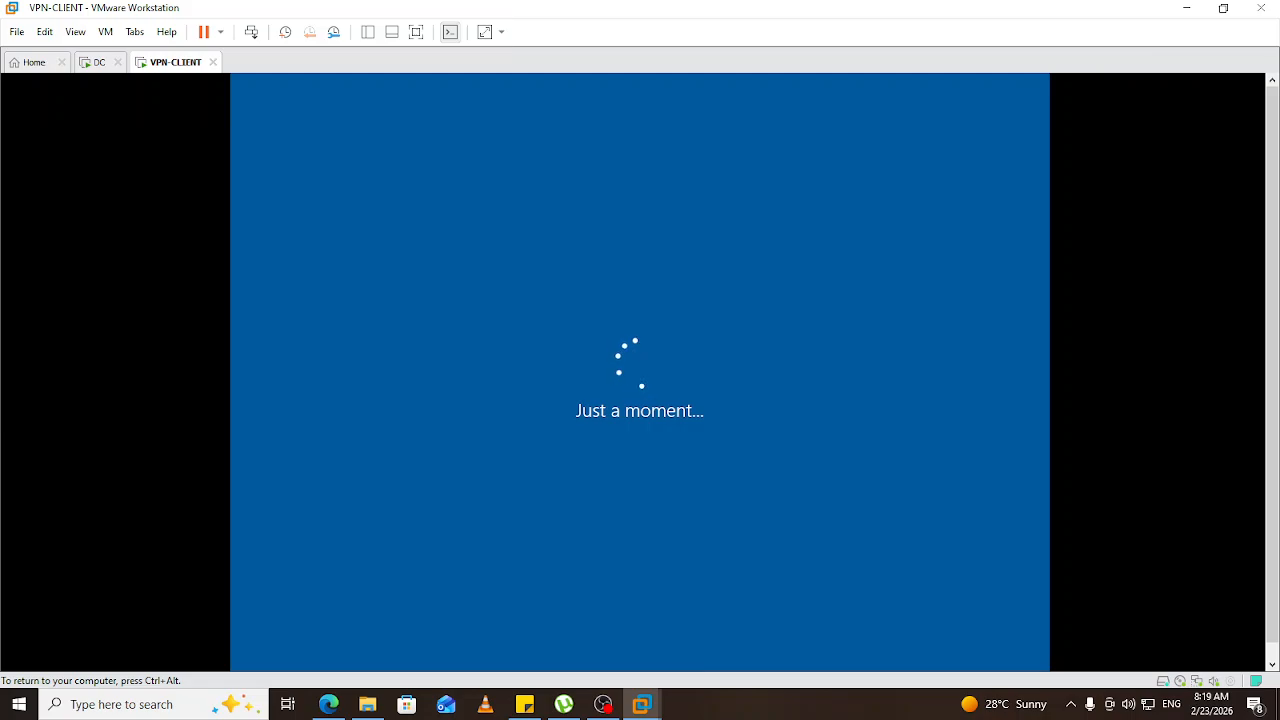
pyautogui.click(97, 63)
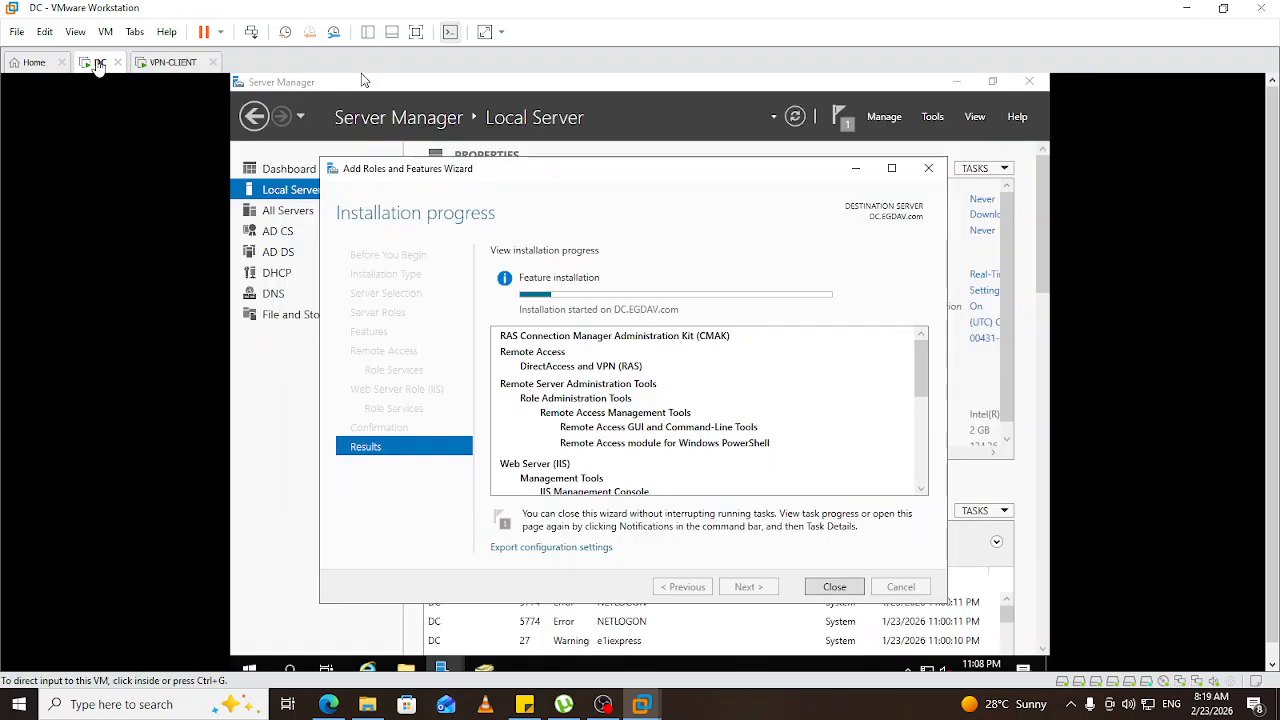
# Wait on DC until the Remote Access installation completes successfully.
pyautogui.click(168, 63)
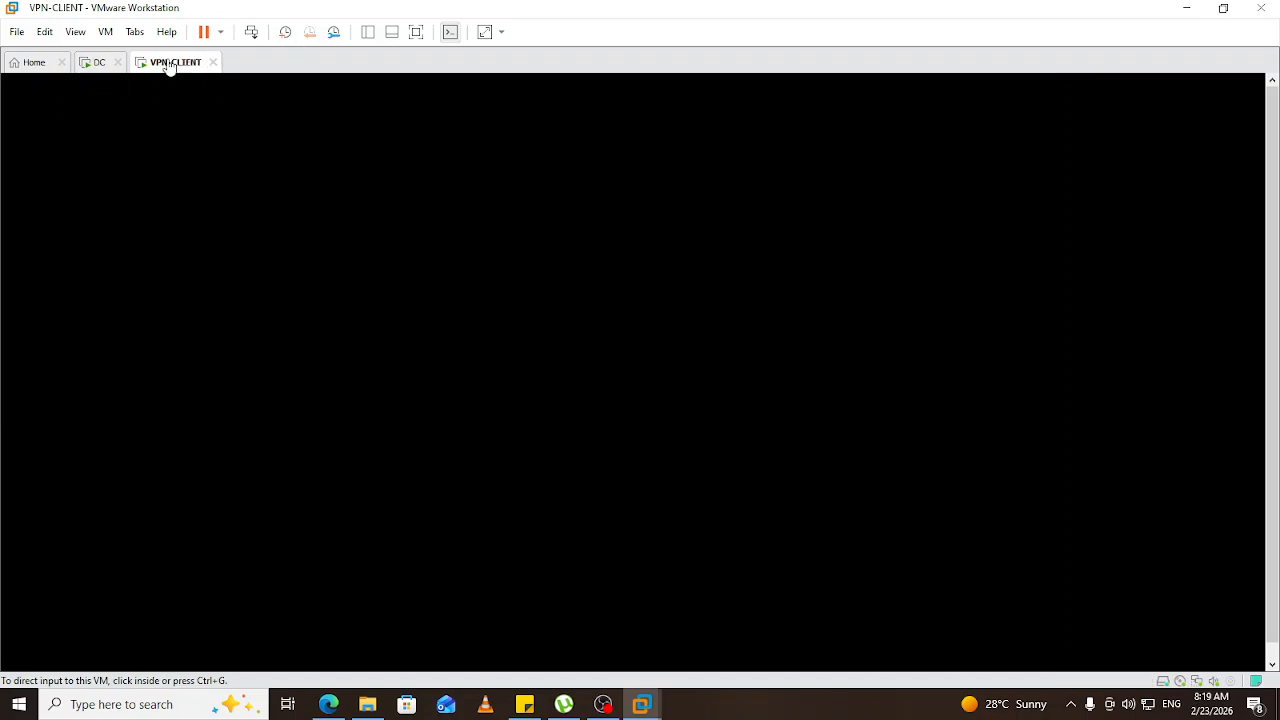
pyautogui.click(100, 65)
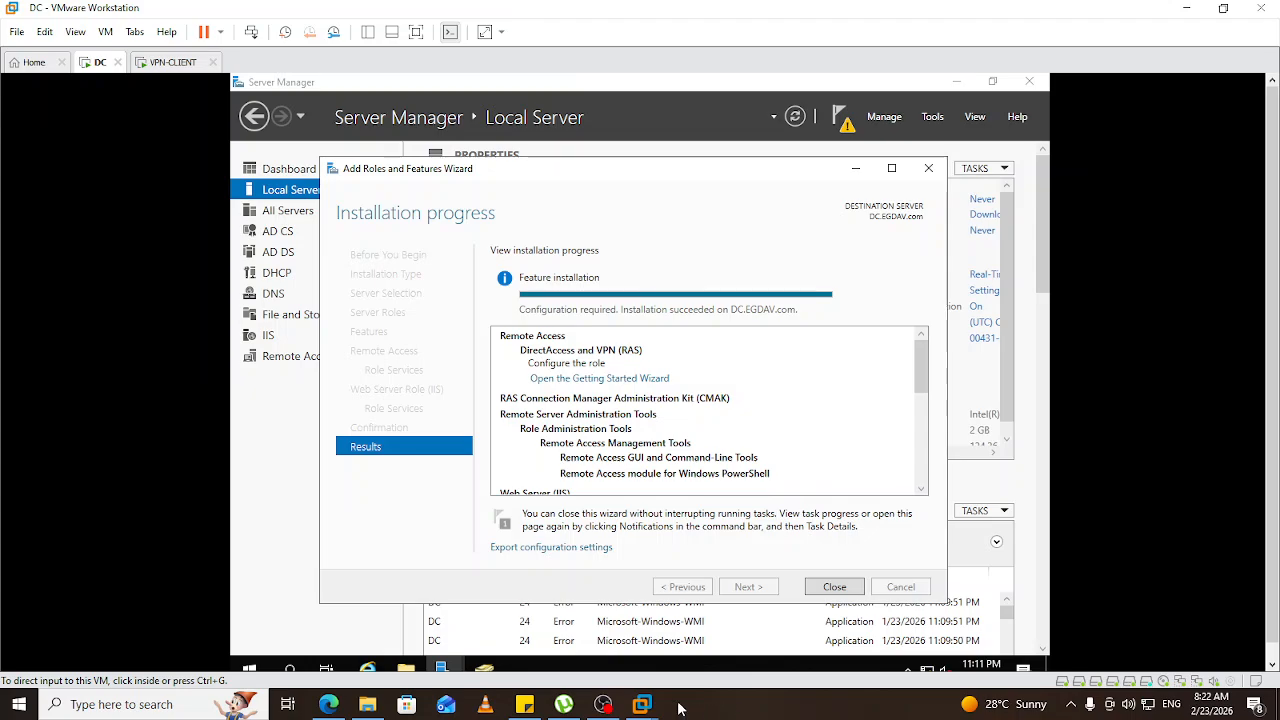
pyautogui.click(590, 385)
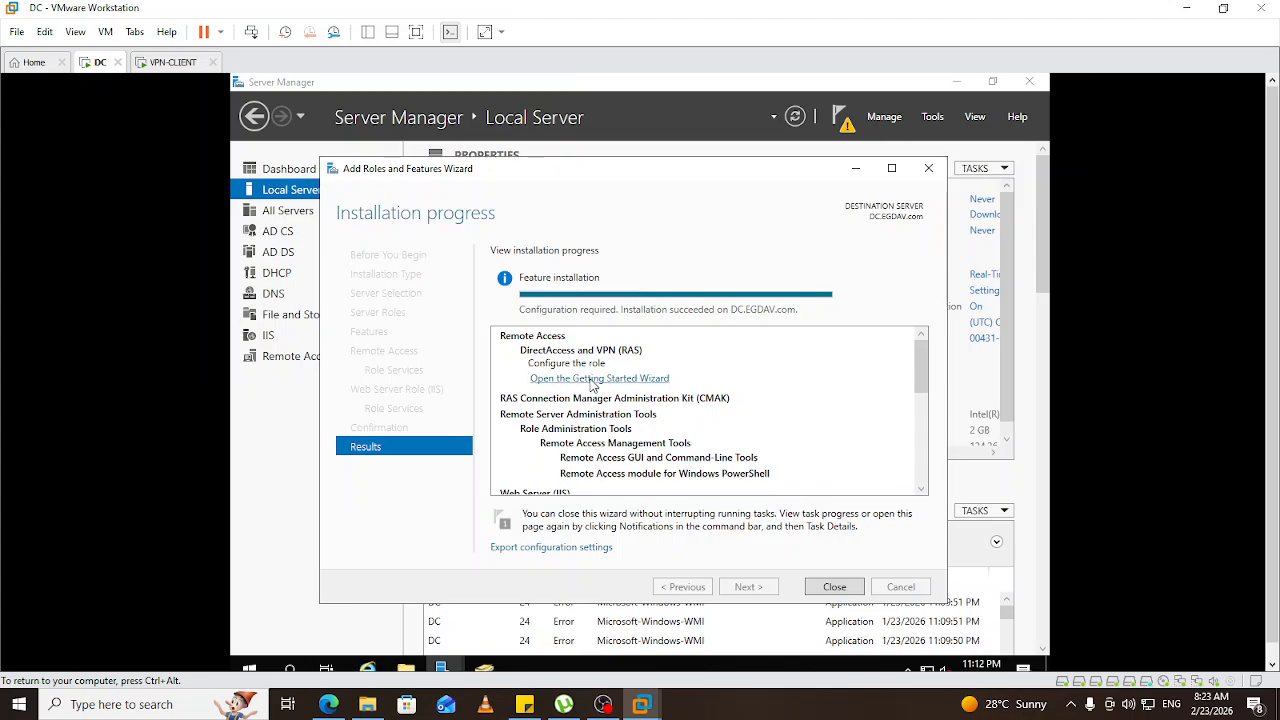
# Launch the Remote Access Getting Started Wizard and choose Deploy VPN only.
pyautogui.click(591, 379)
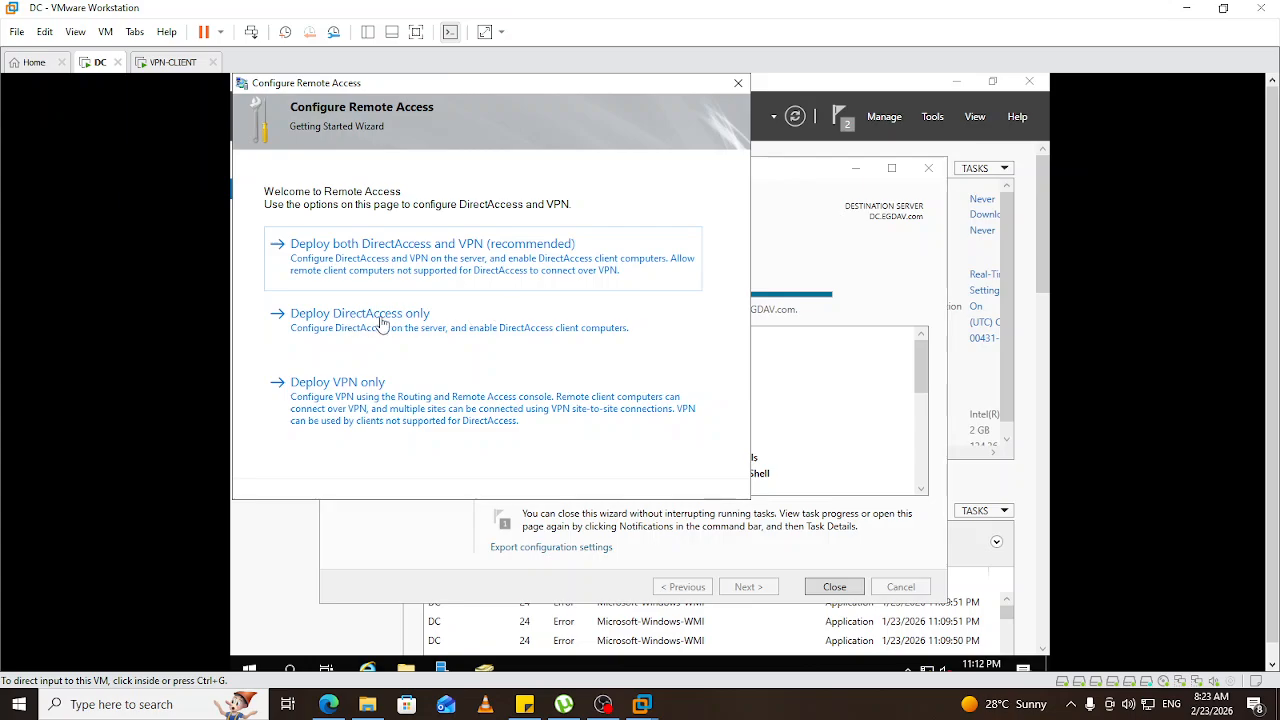
pyautogui.click(332, 390)
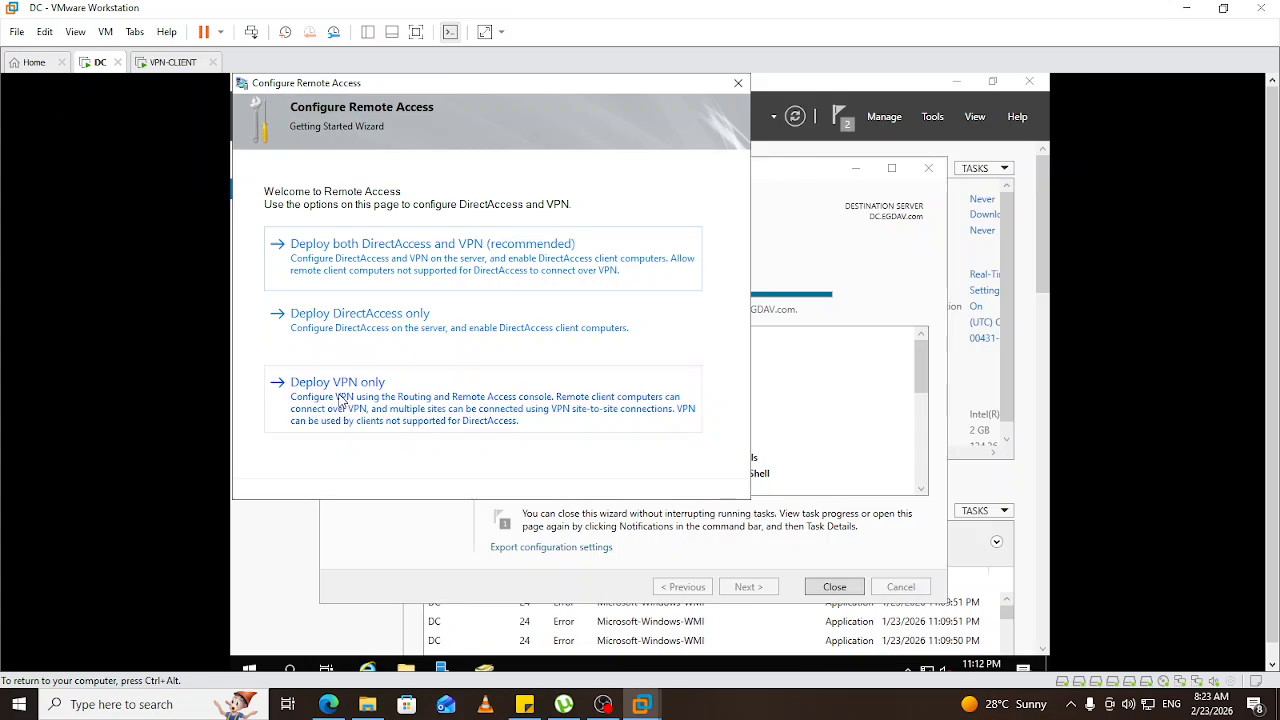
pyautogui.click(340, 399)
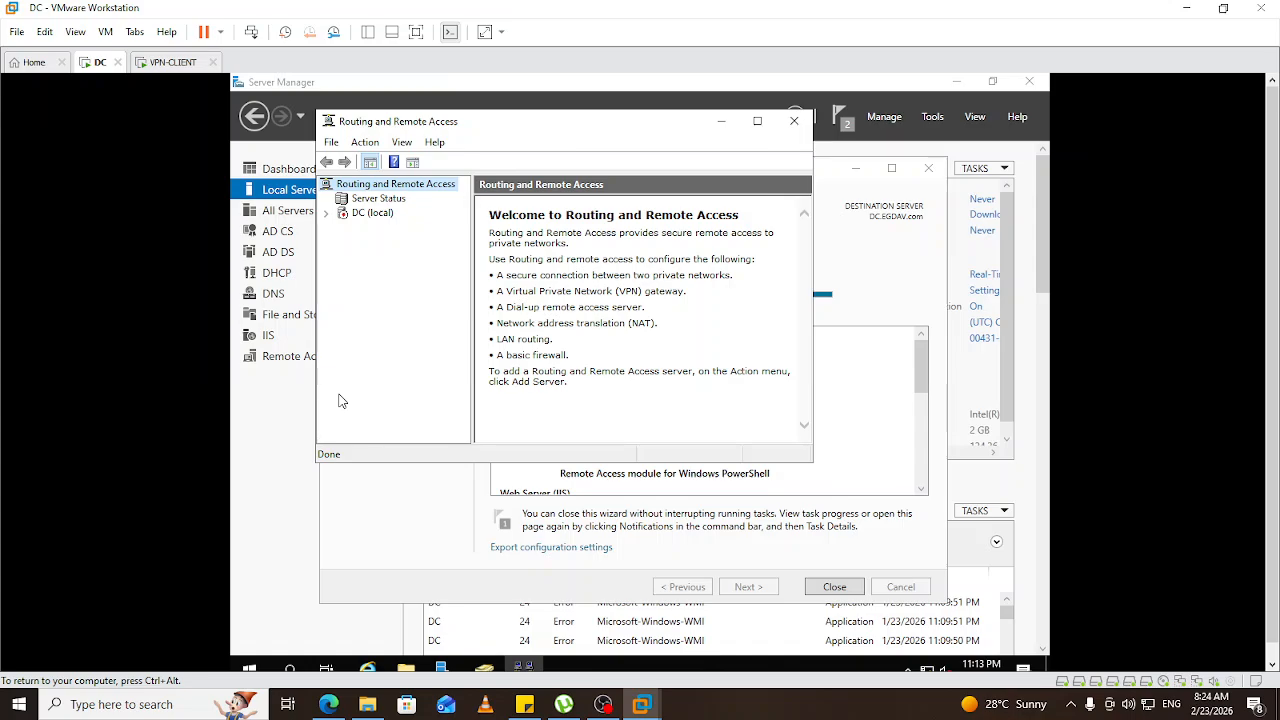
# Run Configure and Enable Routing and Remote Access on DC (local), keeping Remote access (dial-up or VPN).
pyautogui.click(366, 214)
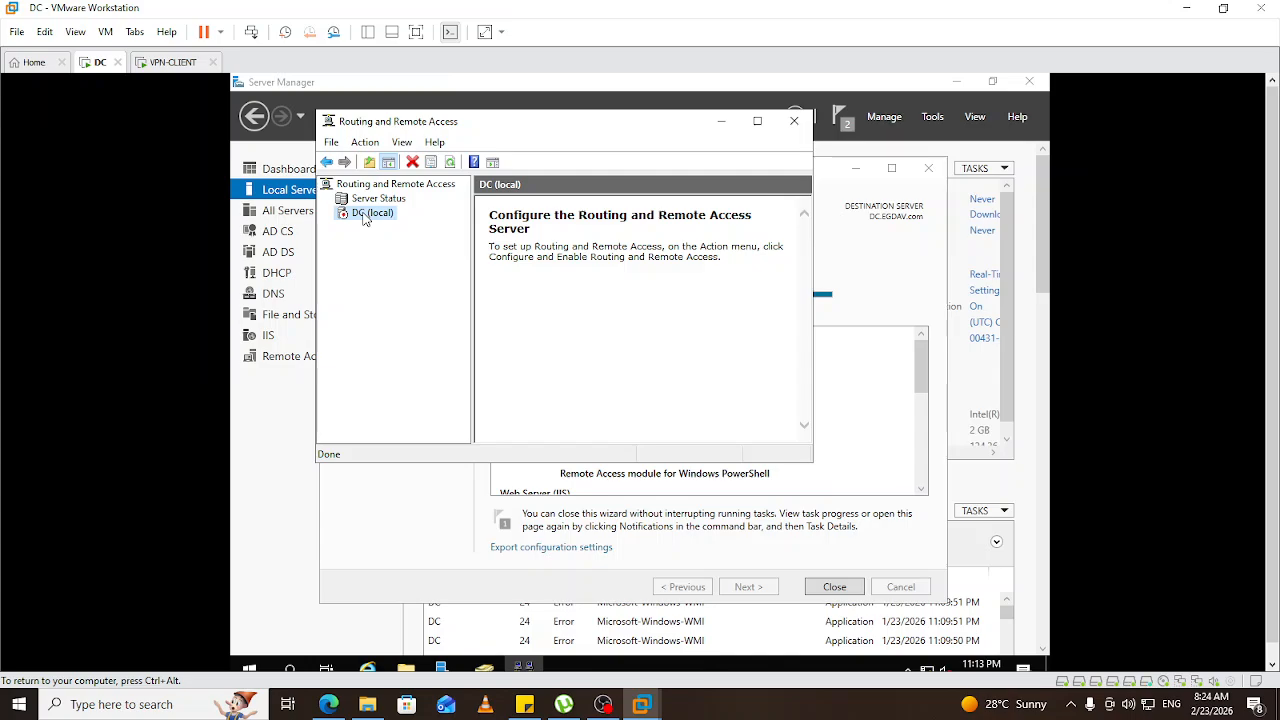
pyautogui.rightClick(366, 219)
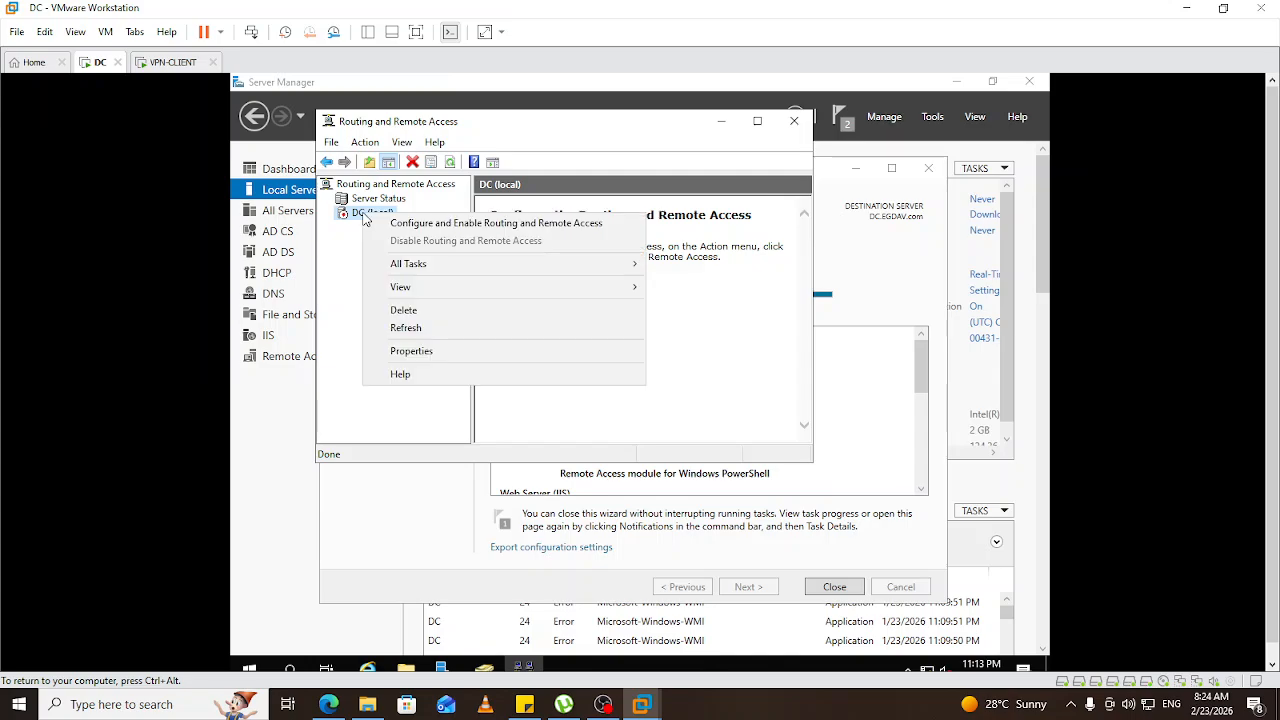
pyautogui.click(432, 224)
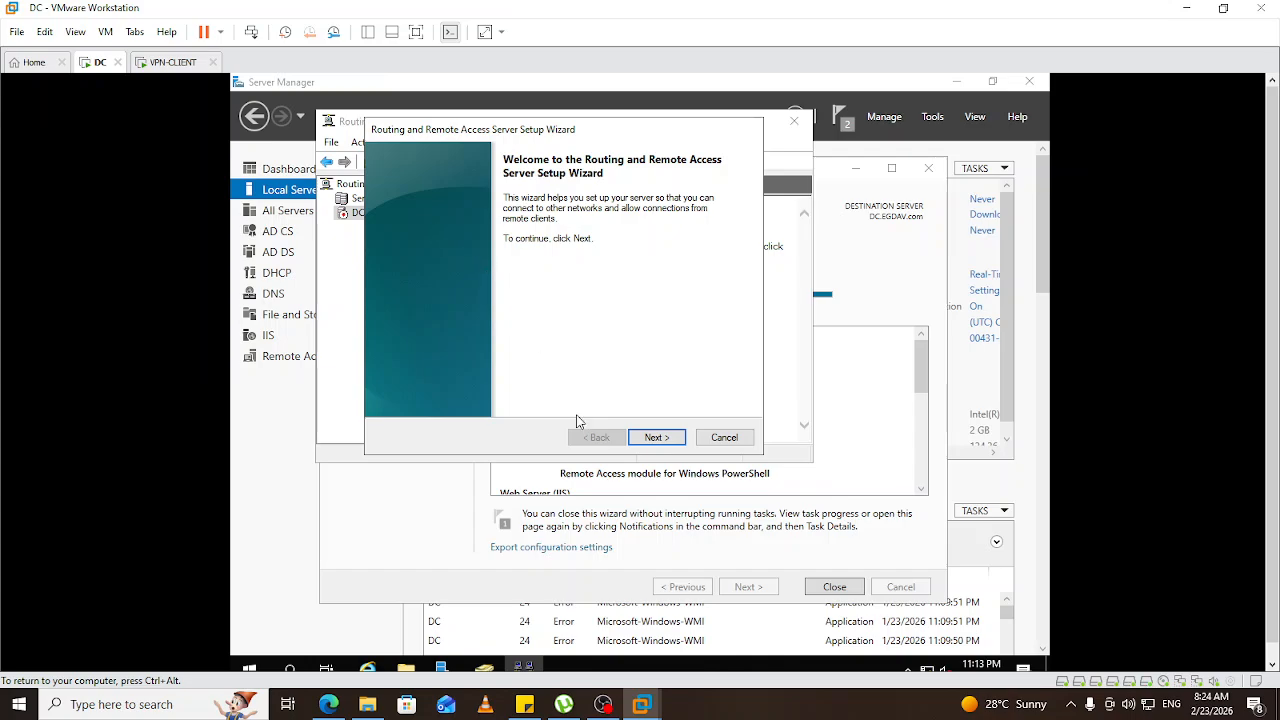
pyautogui.click(655, 438)
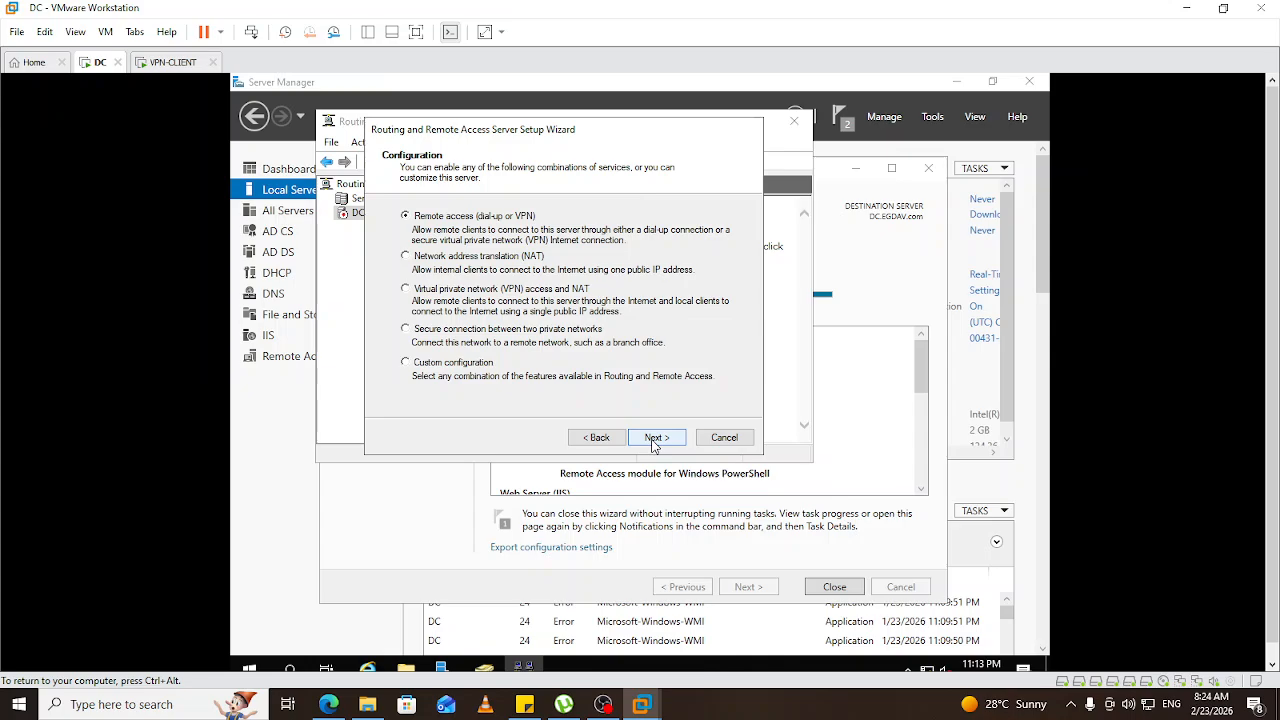
pyautogui.click(655, 442)
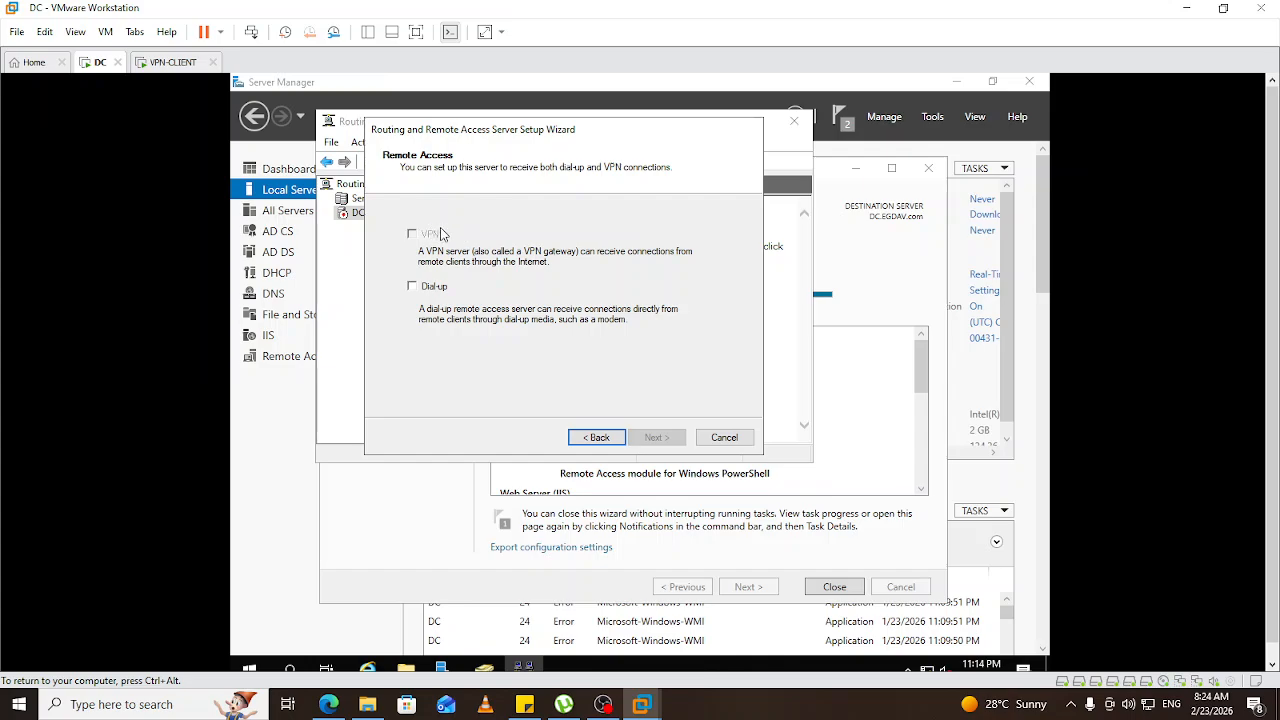
# Revisit the connection types page and toggle Dial-up on then off again.
pyautogui.click(598, 438)
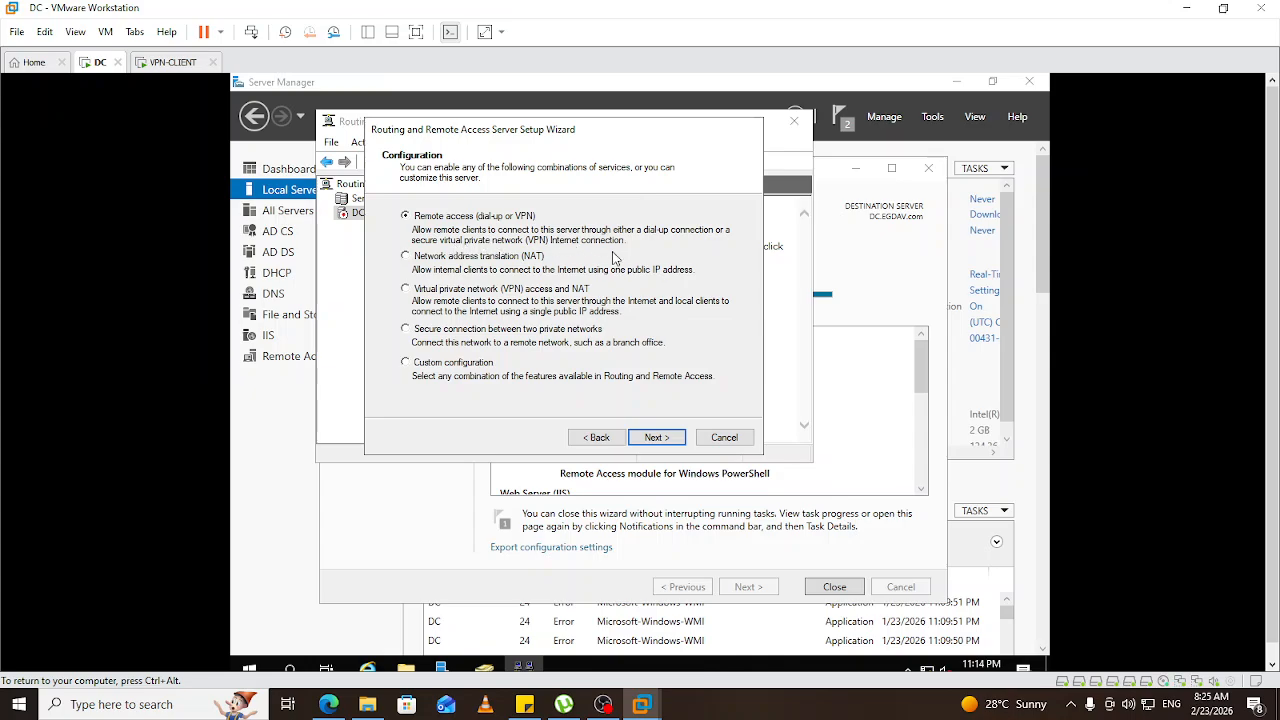
pyautogui.click(652, 440)
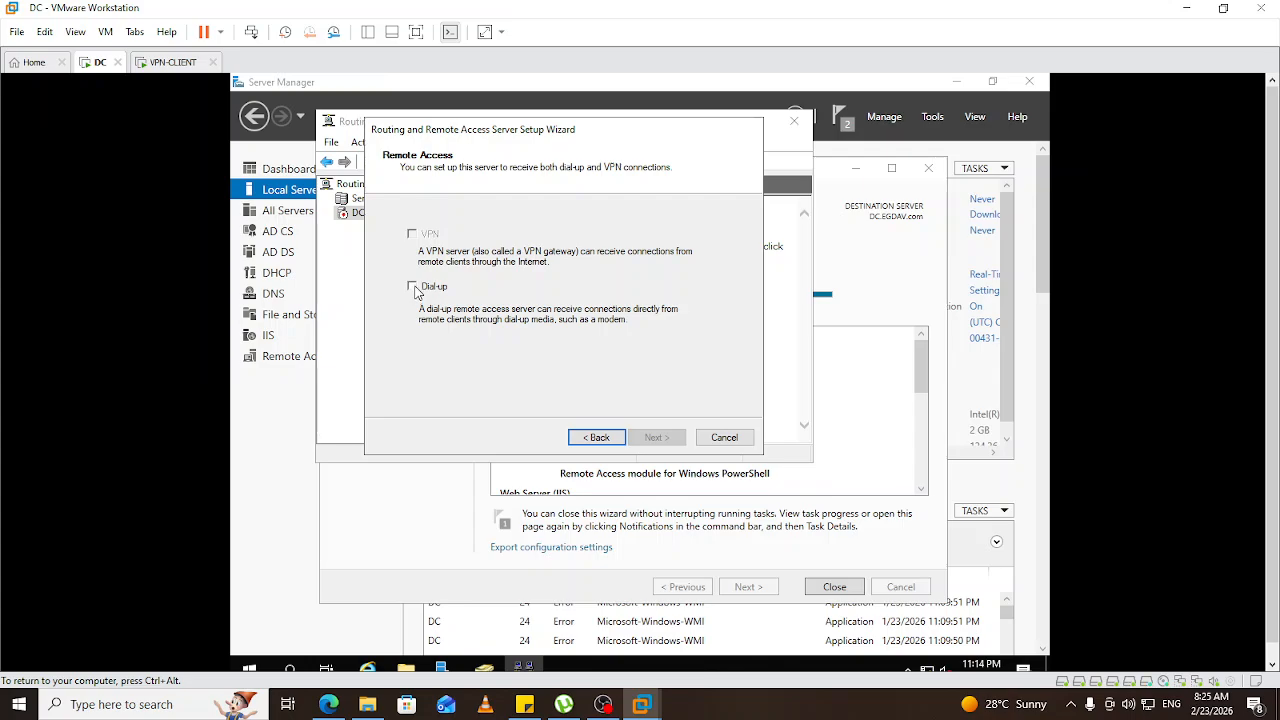
pyautogui.click(414, 288)
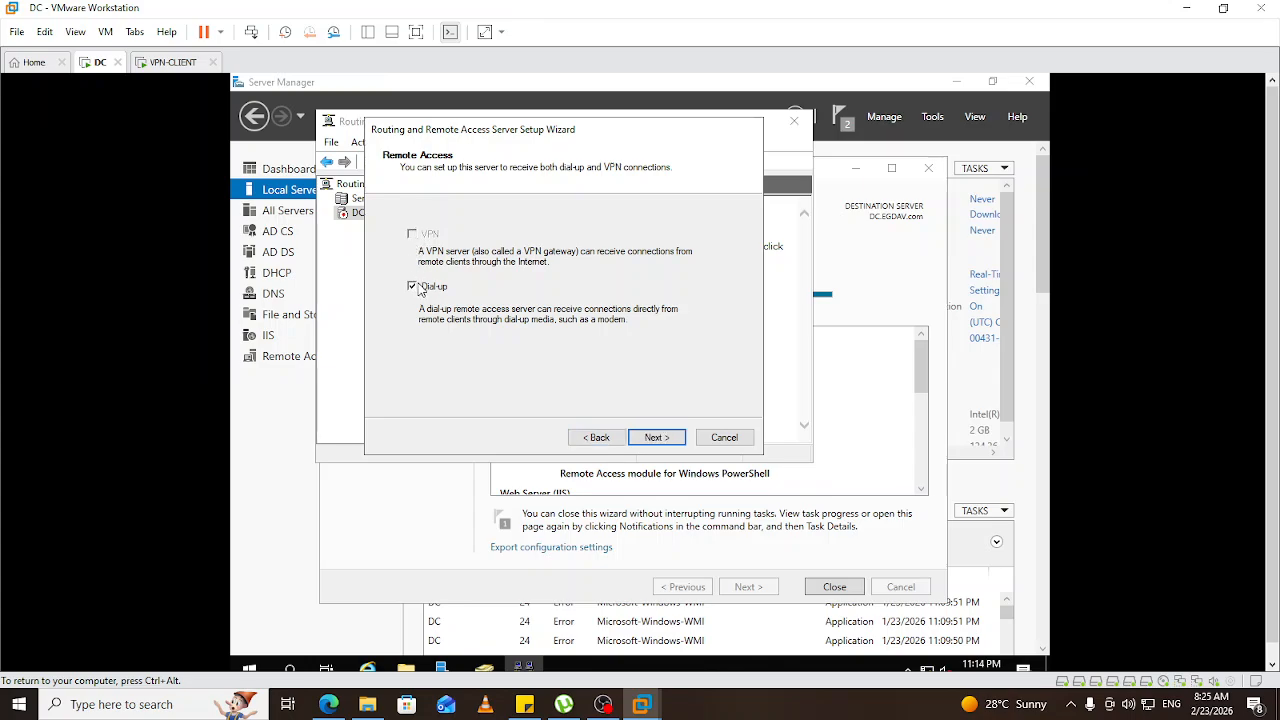
pyautogui.click(414, 289)
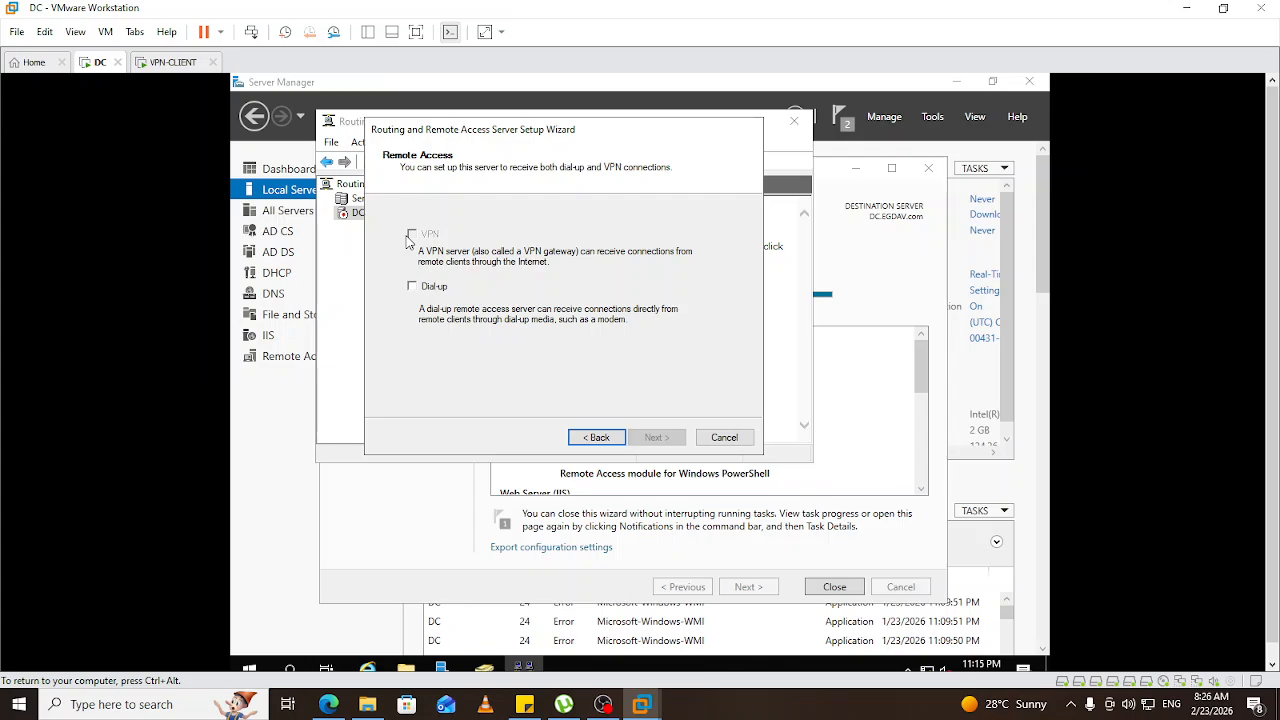
# Step back to the welcome page and cancel the Routing and Remote Access setup wizard.
pyautogui.click(598, 440)
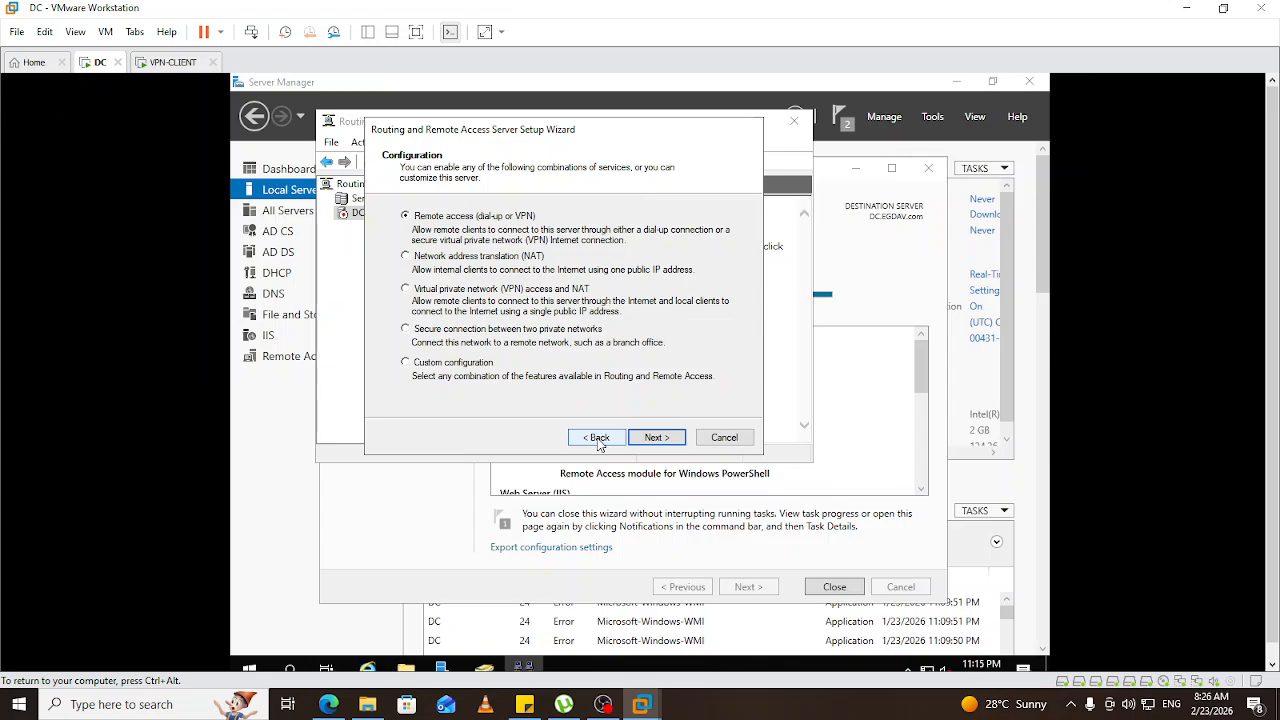
pyautogui.click(598, 439)
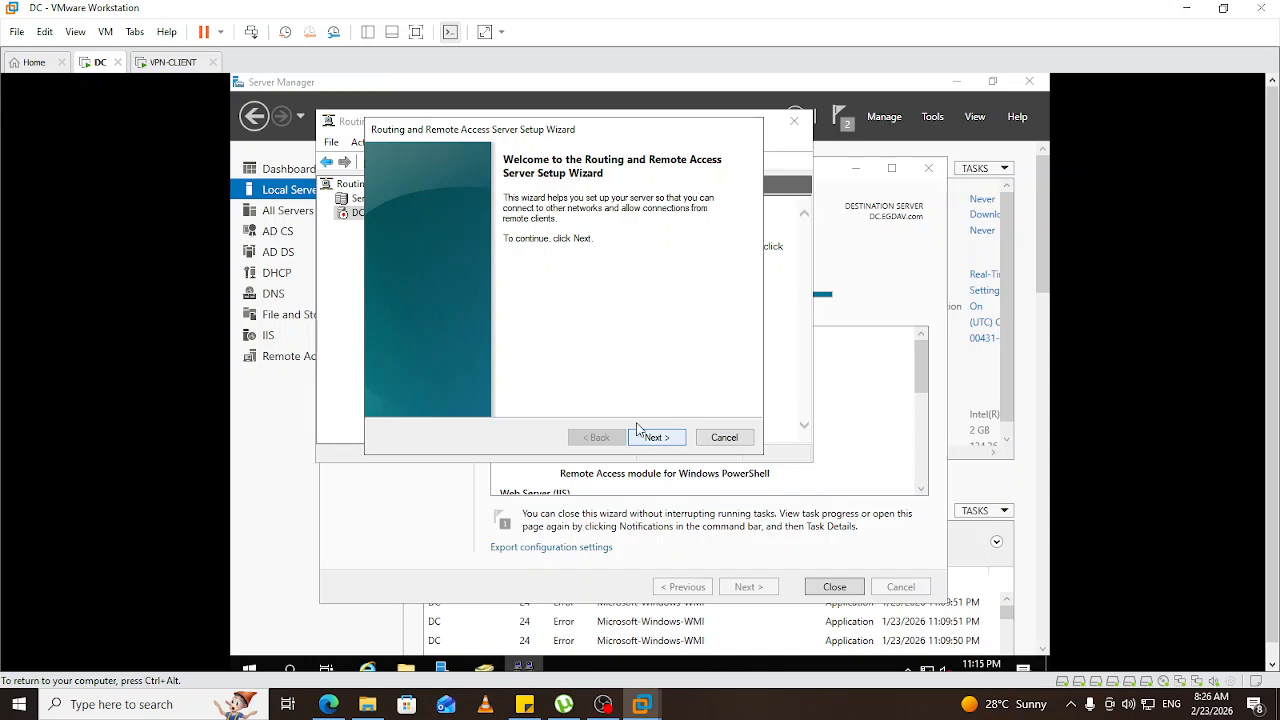
pyautogui.click(738, 438)
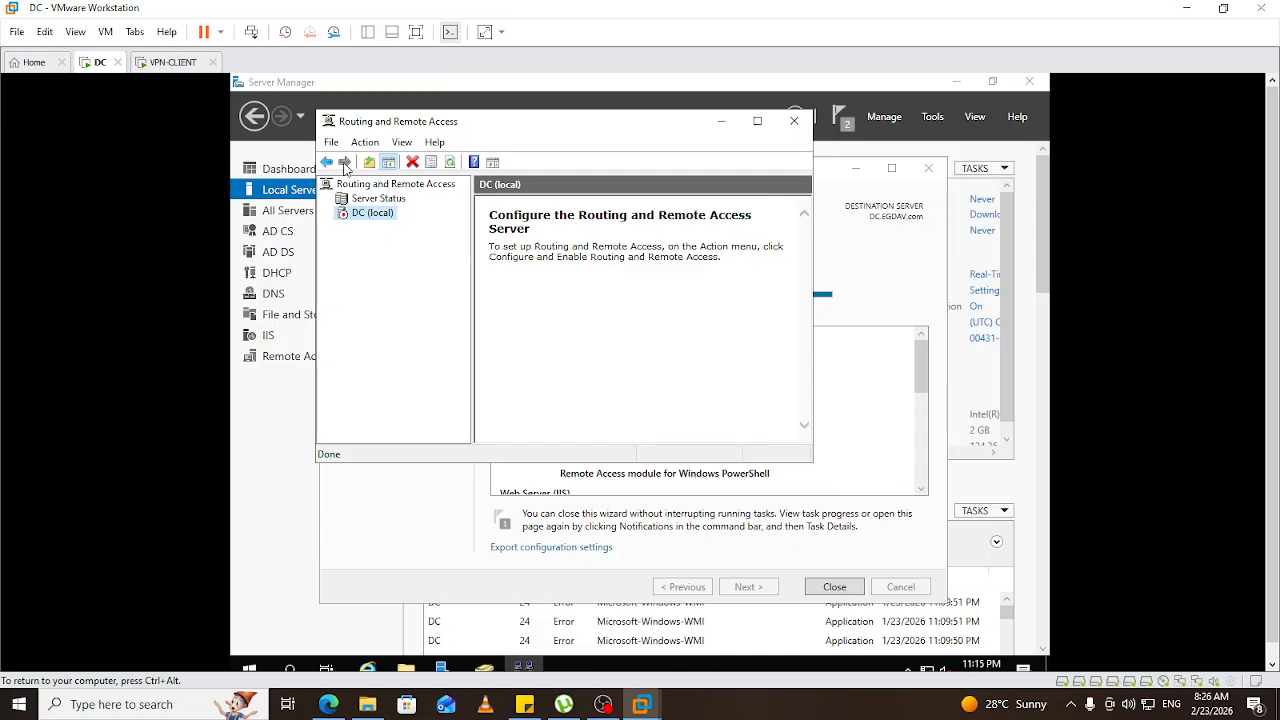
# Relaunch Configure and Enable Routing and Remote Access on DC (local).
pyautogui.click(449, 164)
pyautogui.rightClick(356, 220)
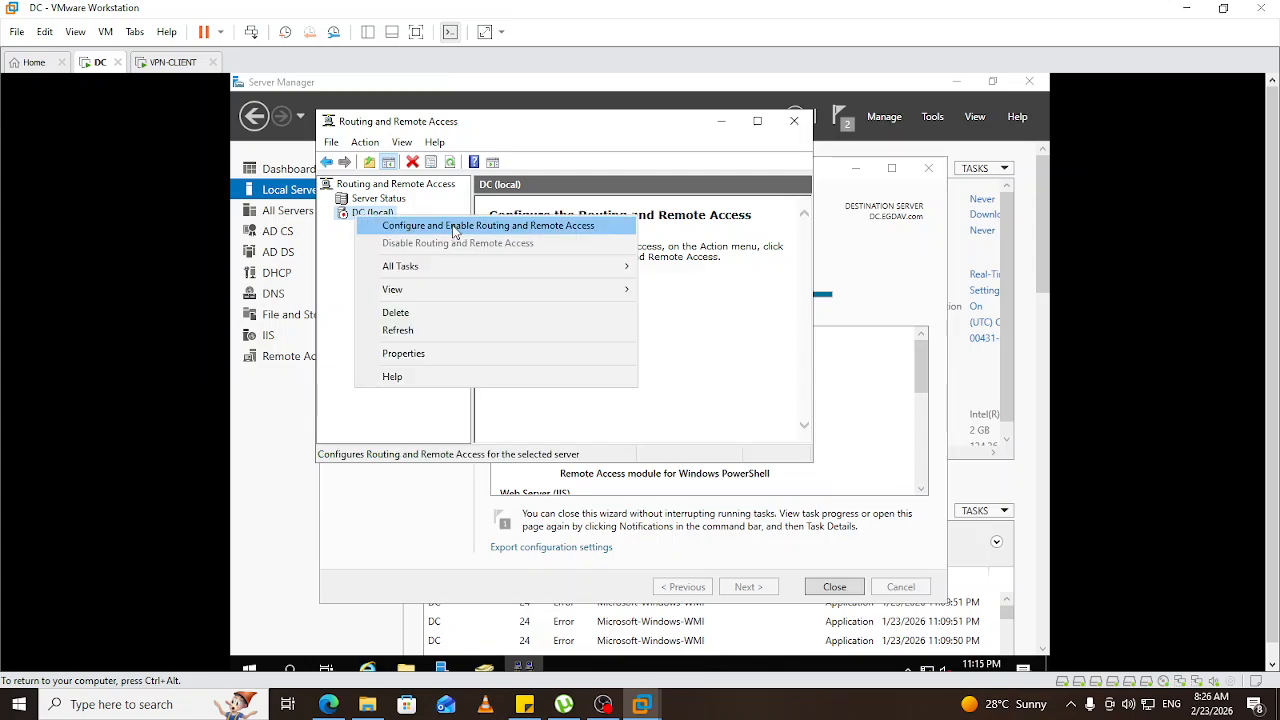
pyautogui.click(404, 332)
pyautogui.rightClick(356, 217)
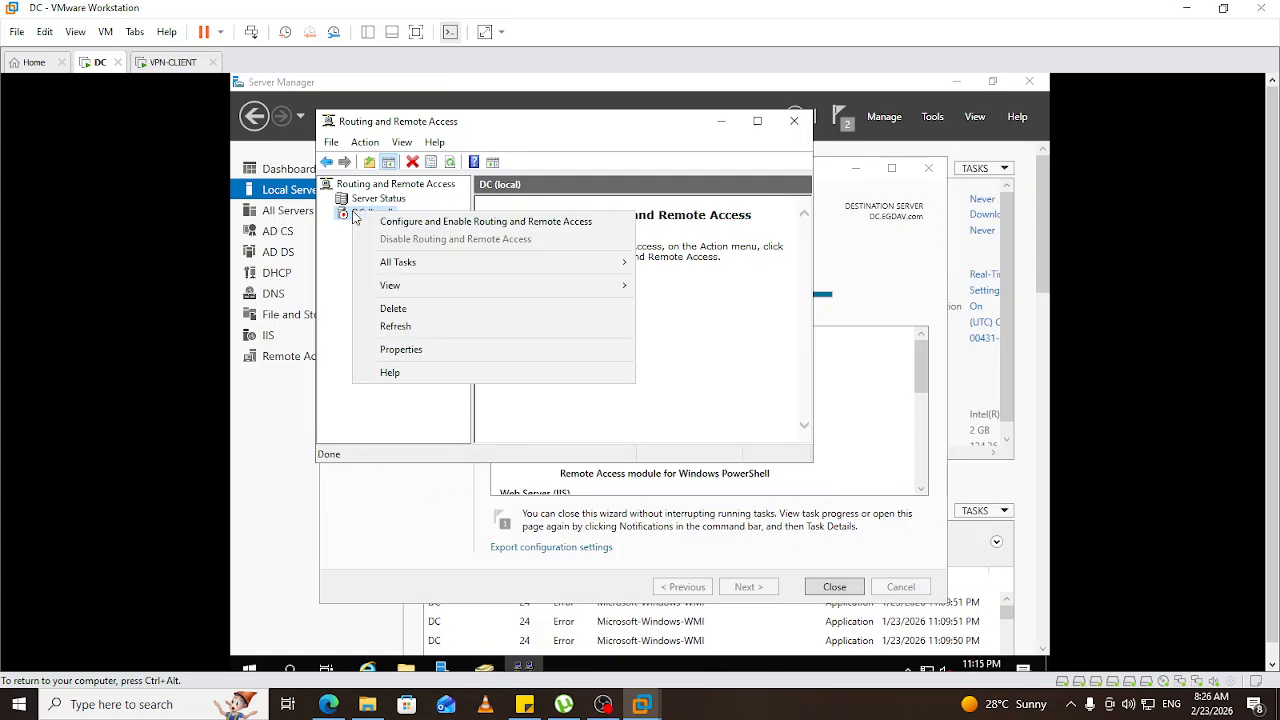
pyautogui.click(425, 226)
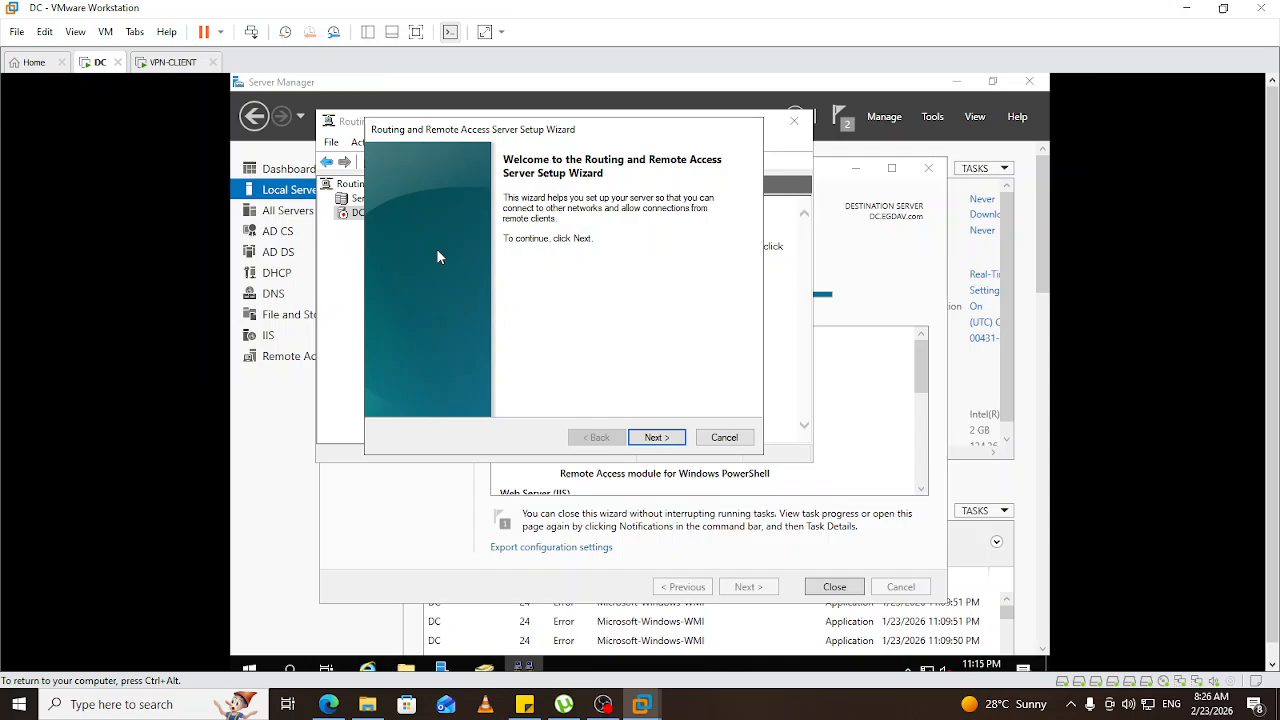
# Choose Remote access (dial-up or VPN) with VPN enabled in the setup wizard.
pyautogui.click(665, 441)
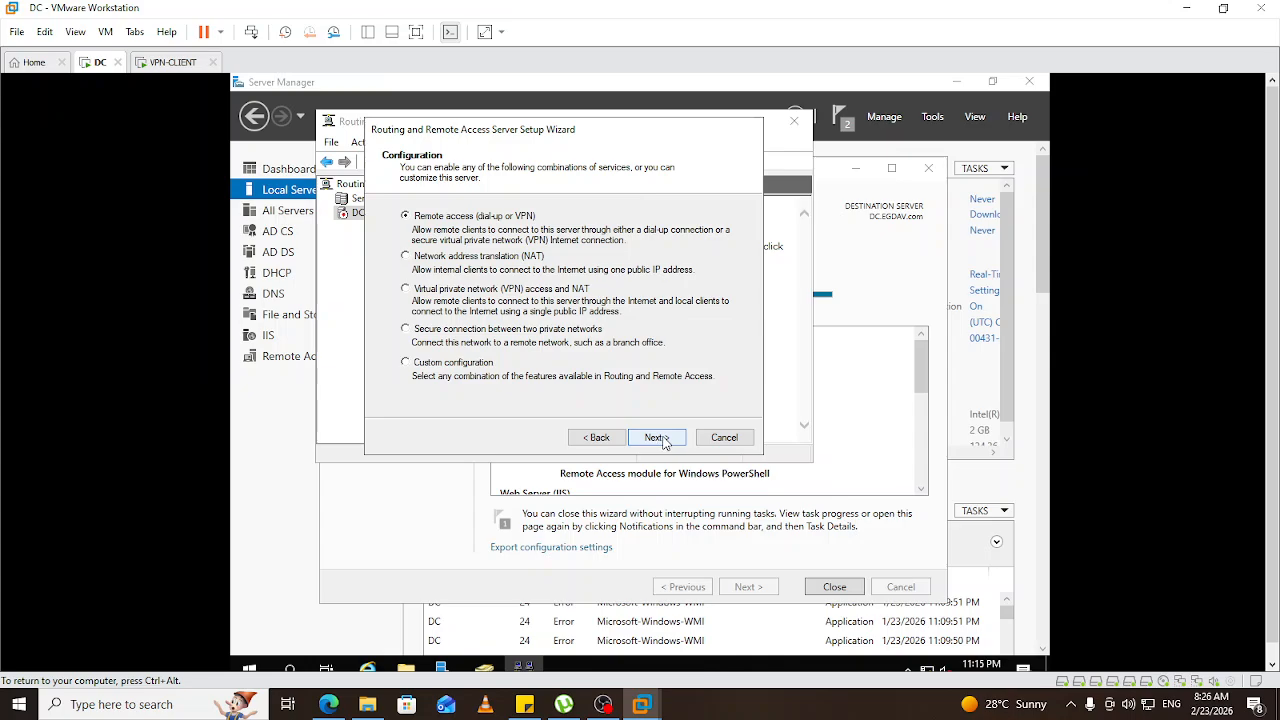
pyautogui.click(663, 442)
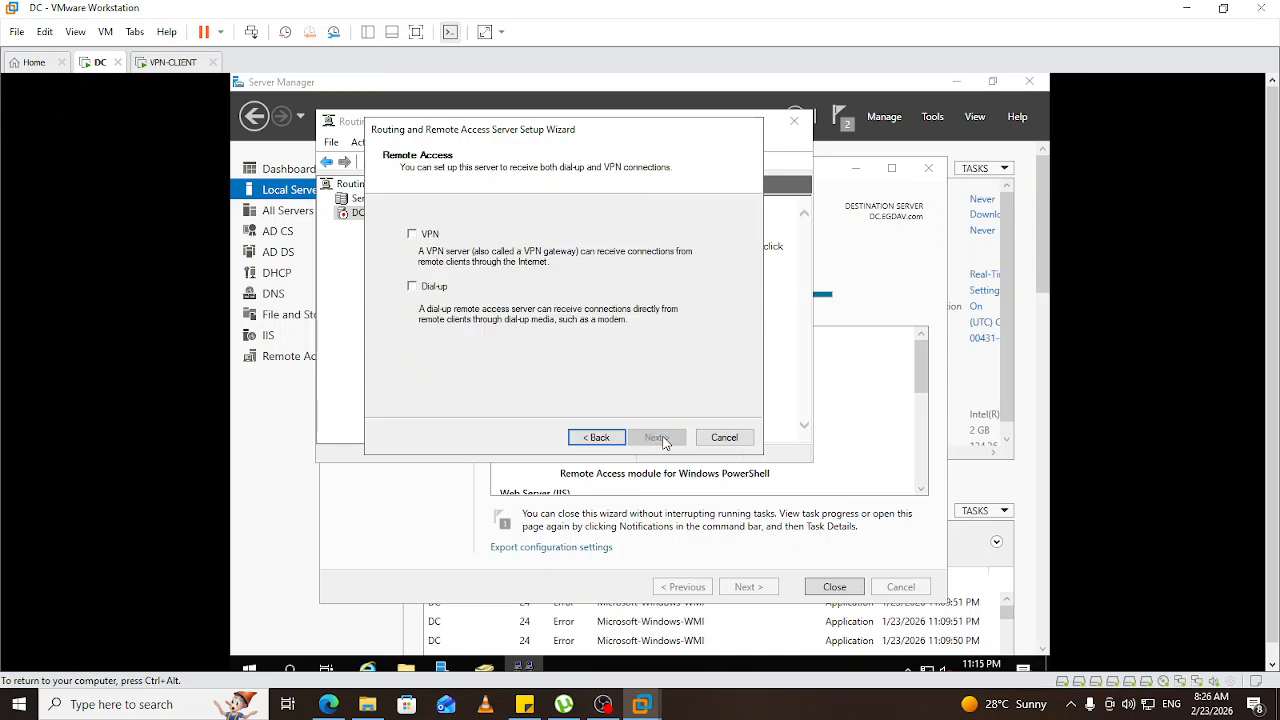
pyautogui.click(413, 235)
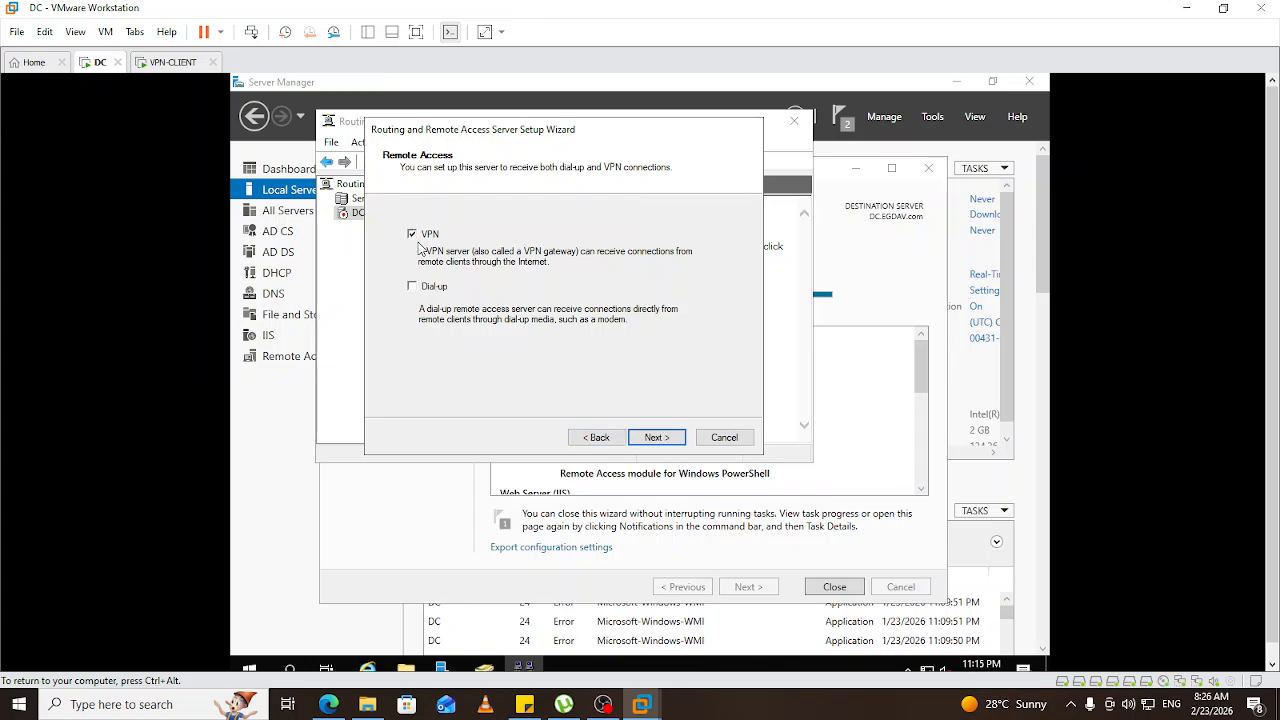
pyautogui.click(656, 439)
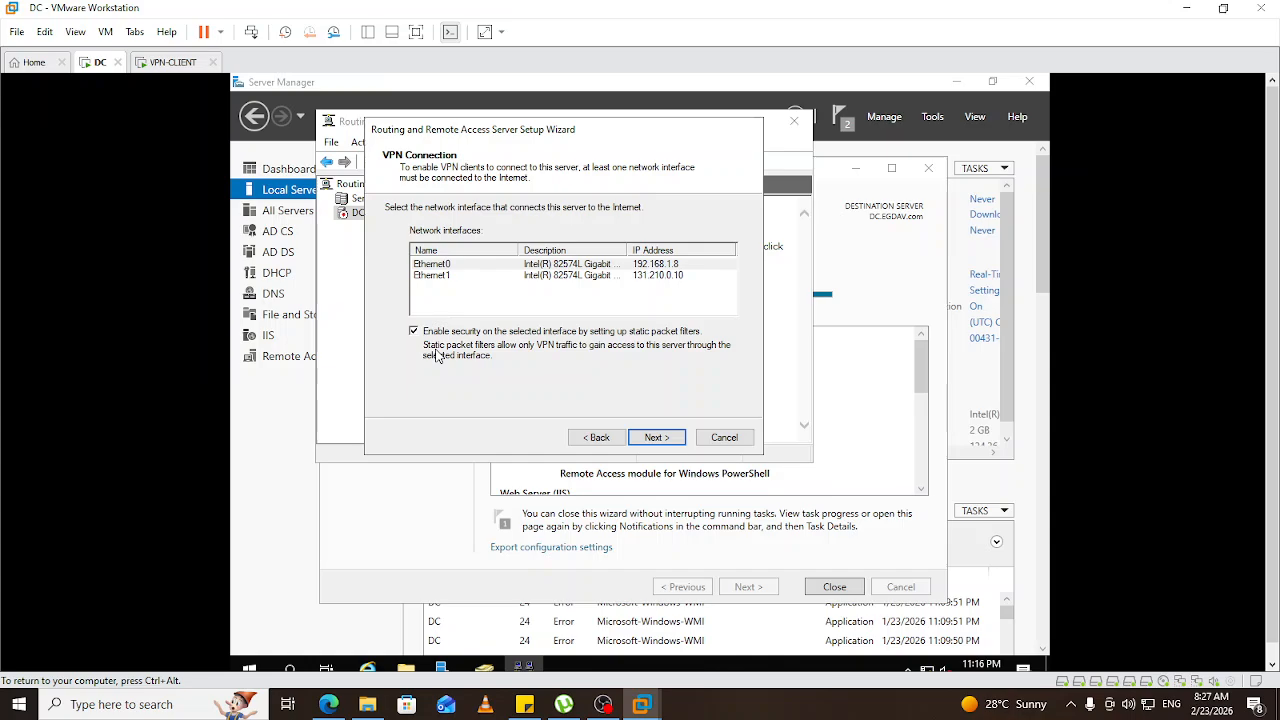
# Pick Ethernet0 as the internet interface, then step back through the wizard pages to review.
pyautogui.click(440, 267)
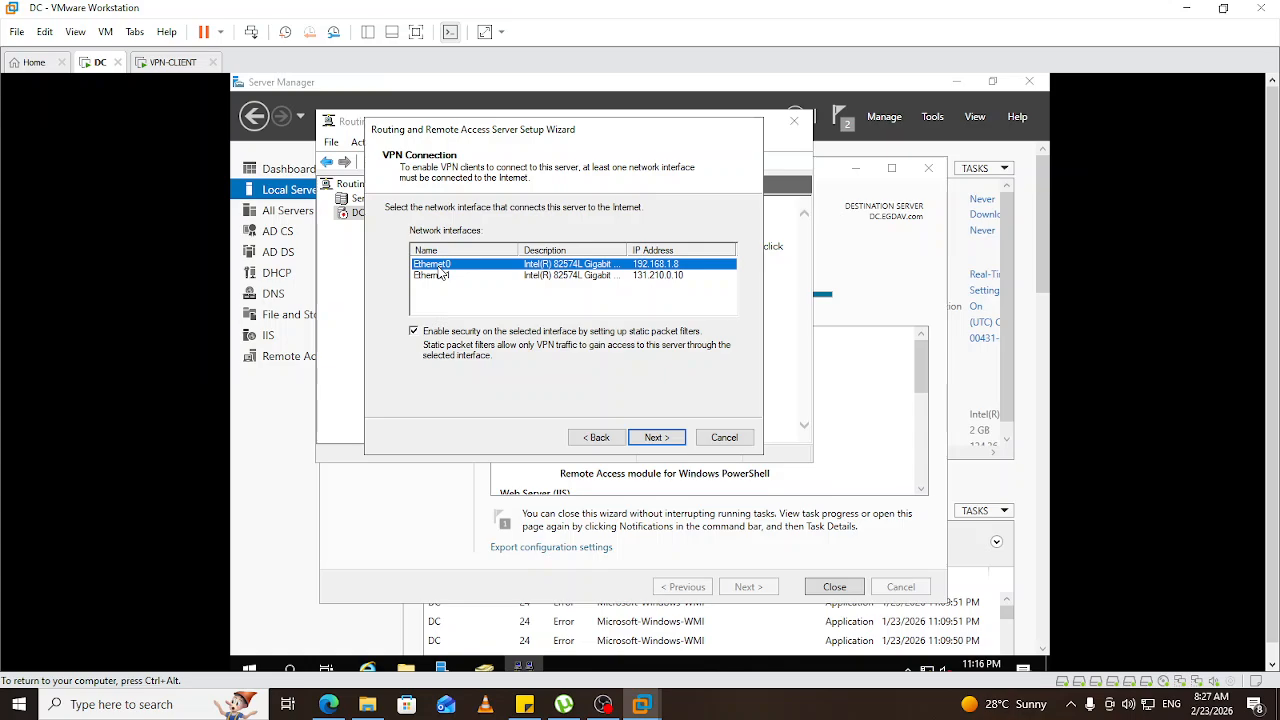
pyautogui.click(656, 441)
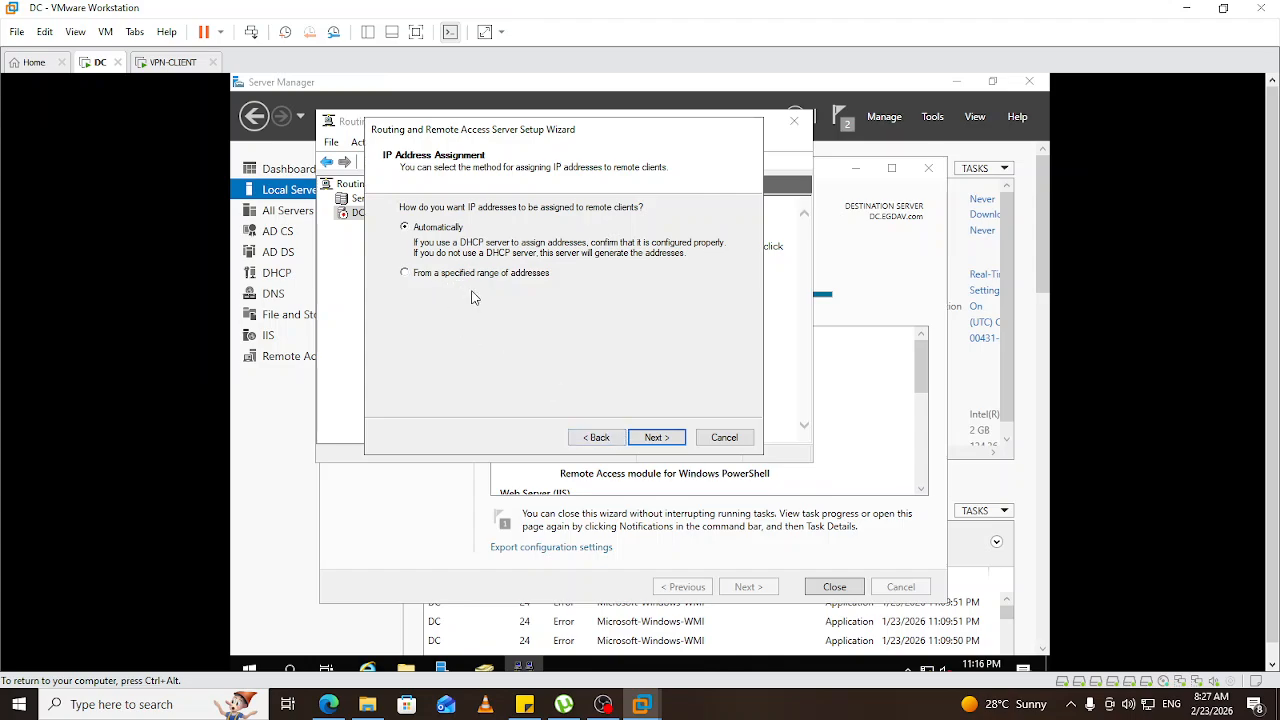
pyautogui.click(656, 440)
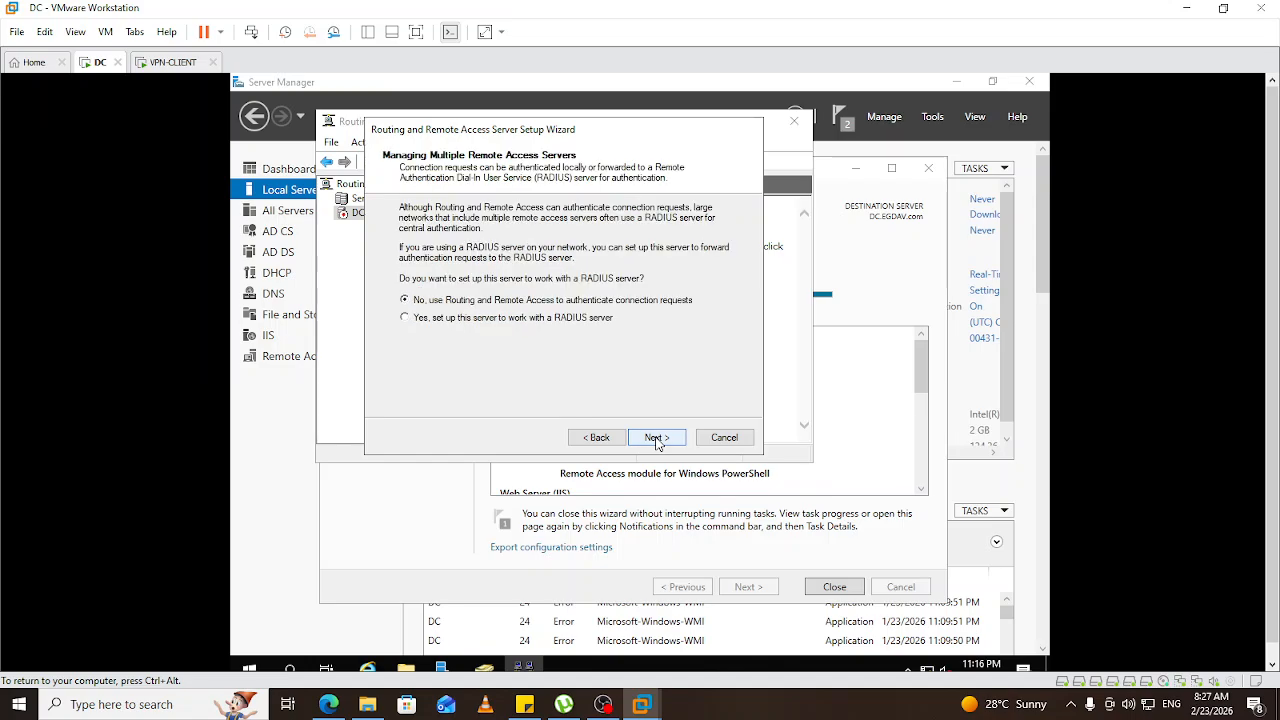
pyautogui.click(597, 437)
pyautogui.click(597, 437)
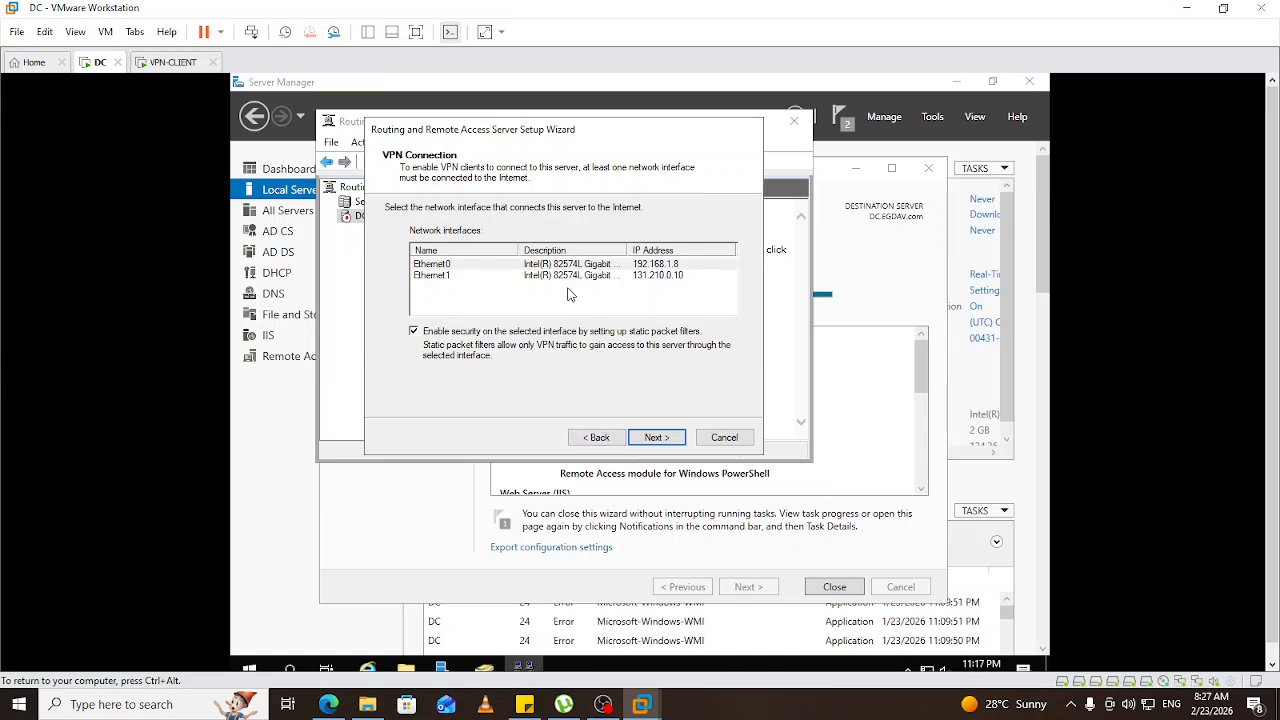
pyautogui.click(595, 440)
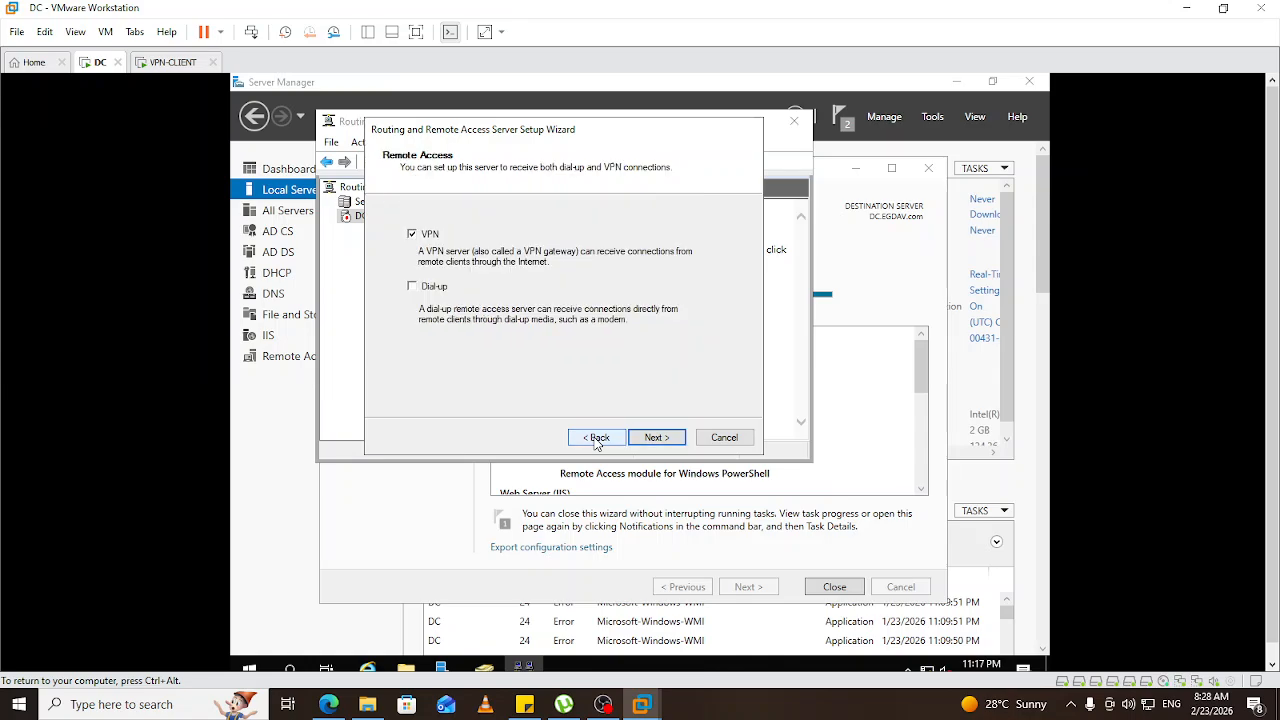
pyautogui.click(655, 438)
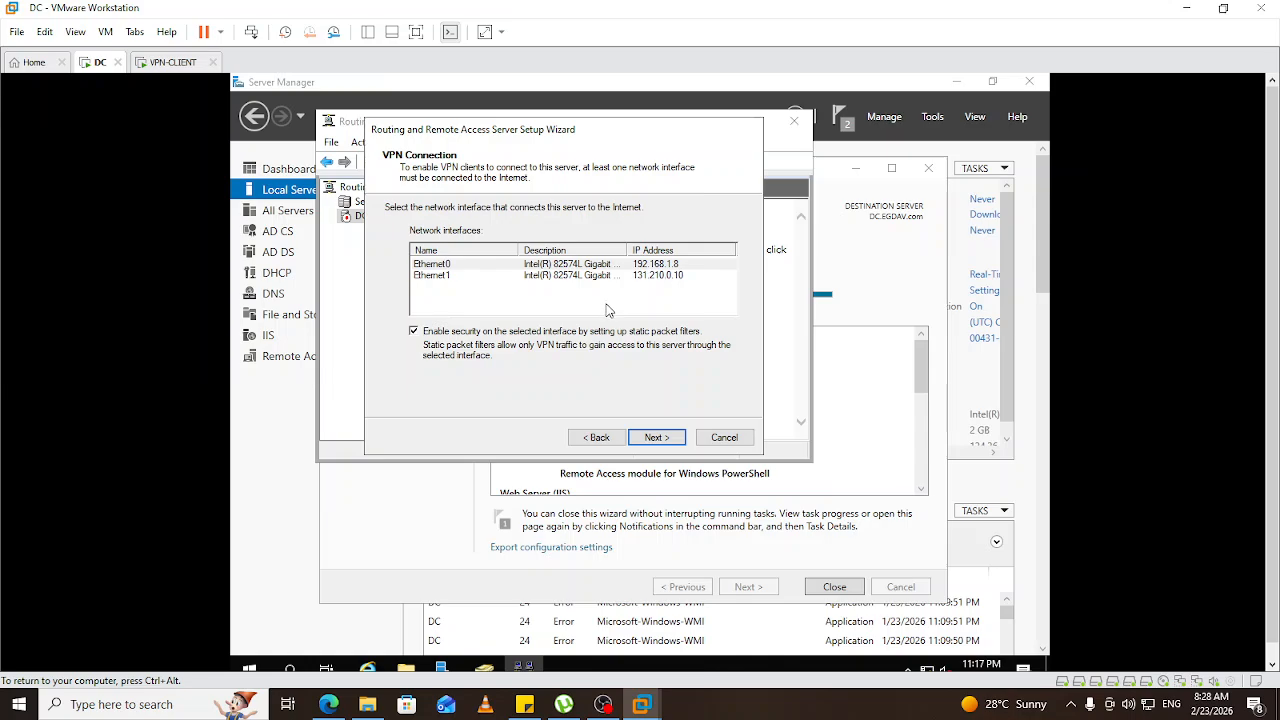
# Settle on Ethernet0 (192.168.1.8) instead of Ethernet1 and keep automatic IP address assignment.
pyautogui.click(432, 266)
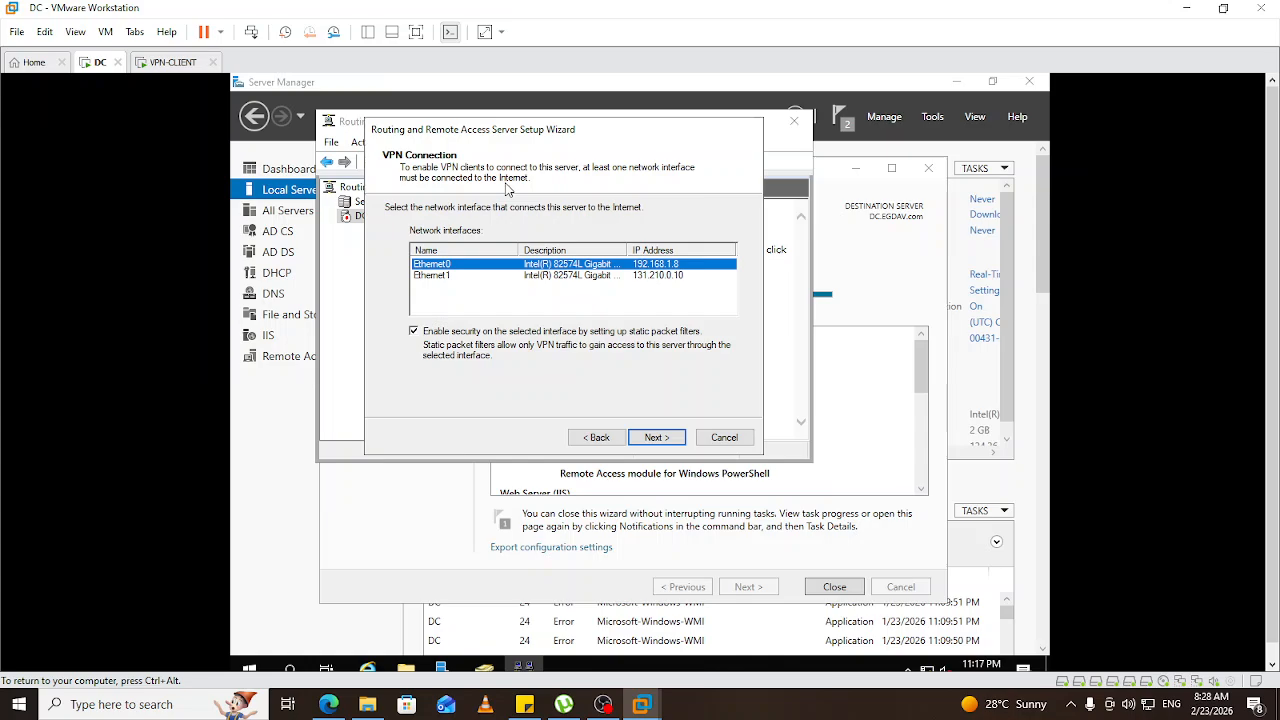
pyautogui.click(435, 279)
pyautogui.click(659, 440)
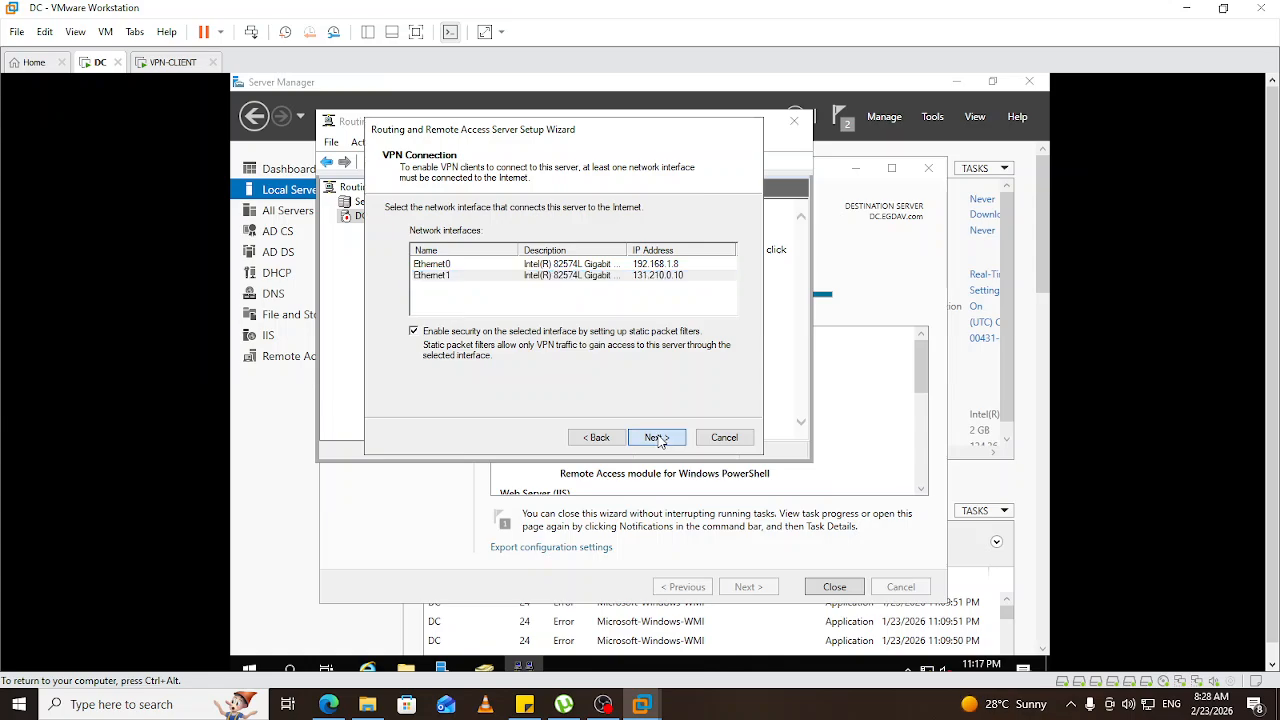
pyautogui.click(597, 438)
pyautogui.click(435, 264)
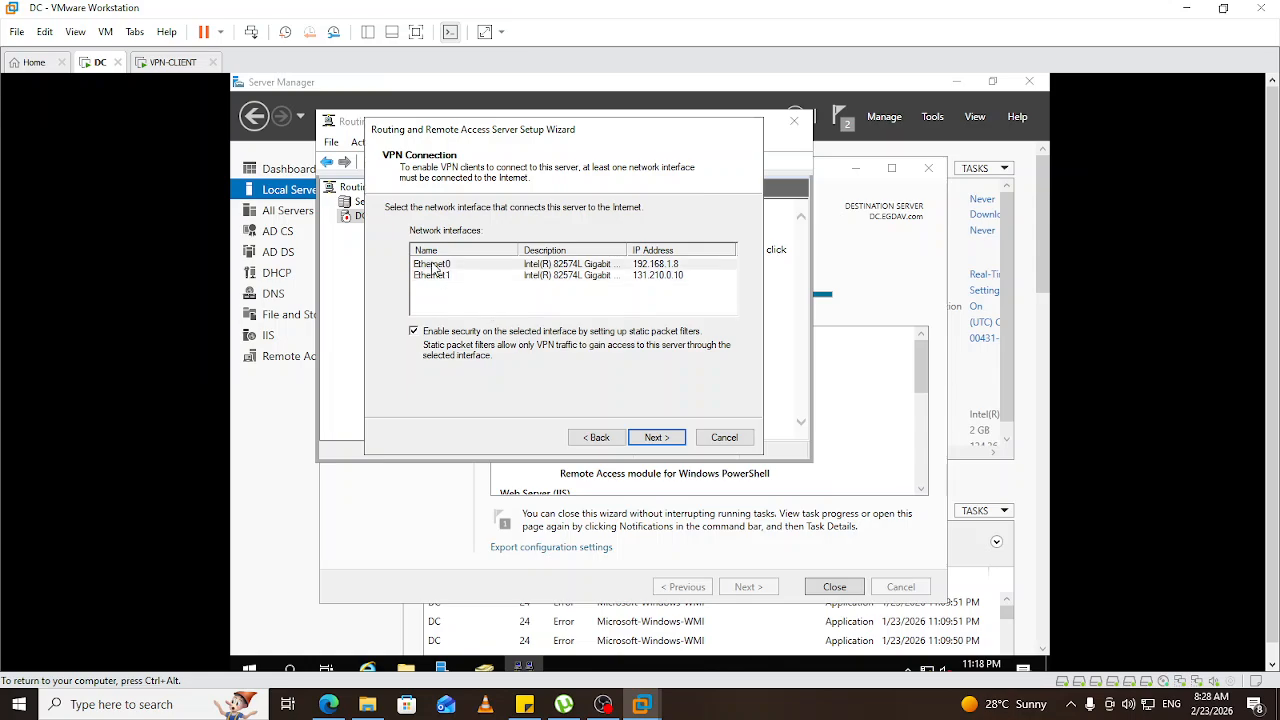
pyautogui.click(655, 440)
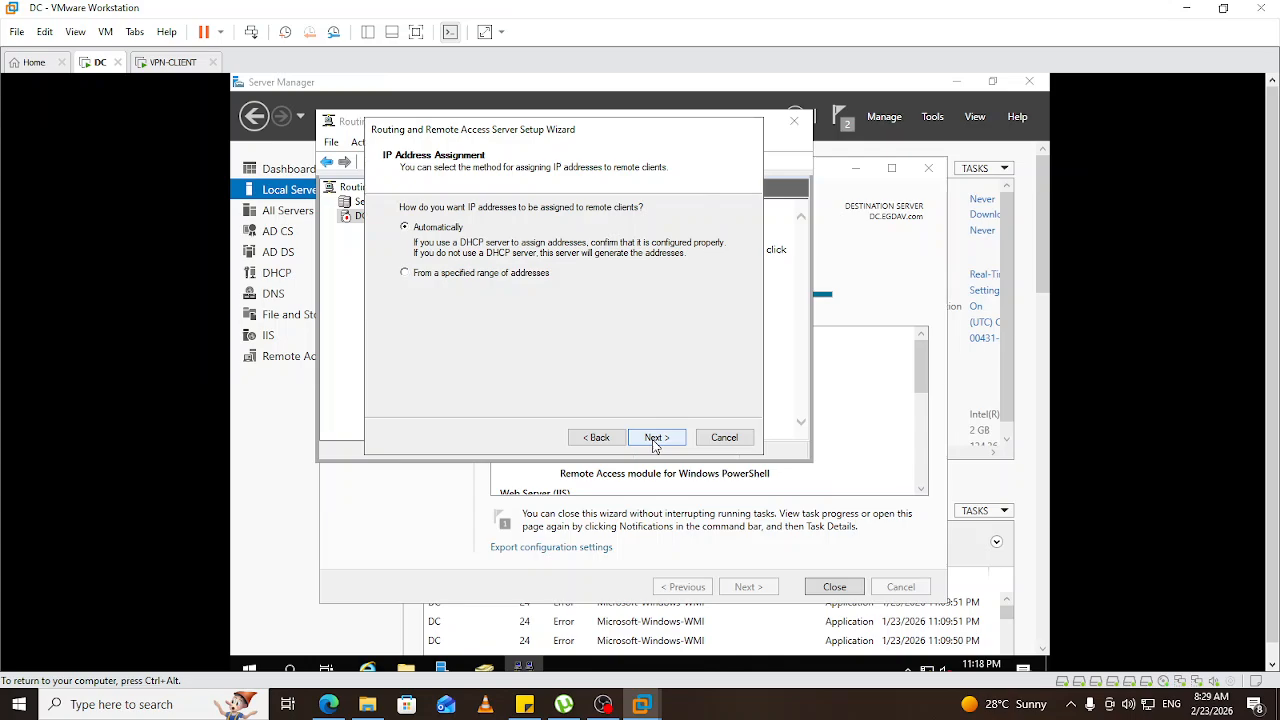
pyautogui.click(654, 440)
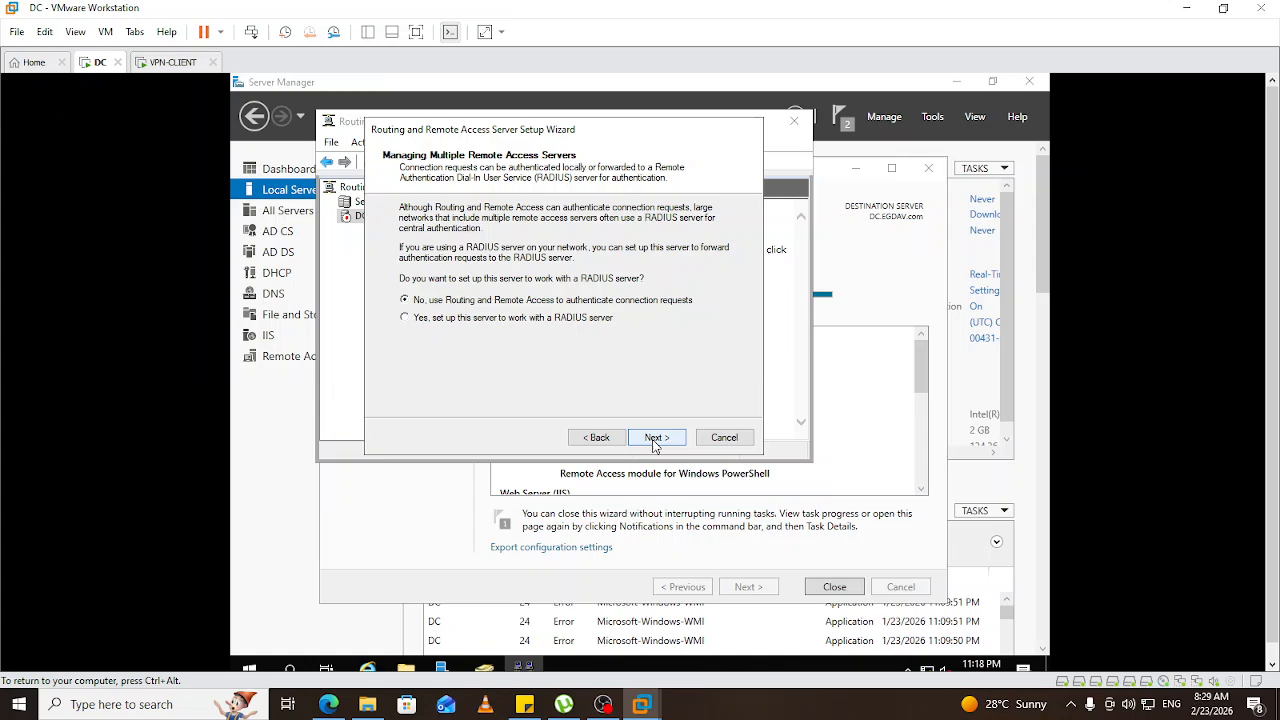
# Keep Routing and Remote Access authentication without RADIUS, review the summary, and finish the wizard.
pyautogui.click(653, 441)
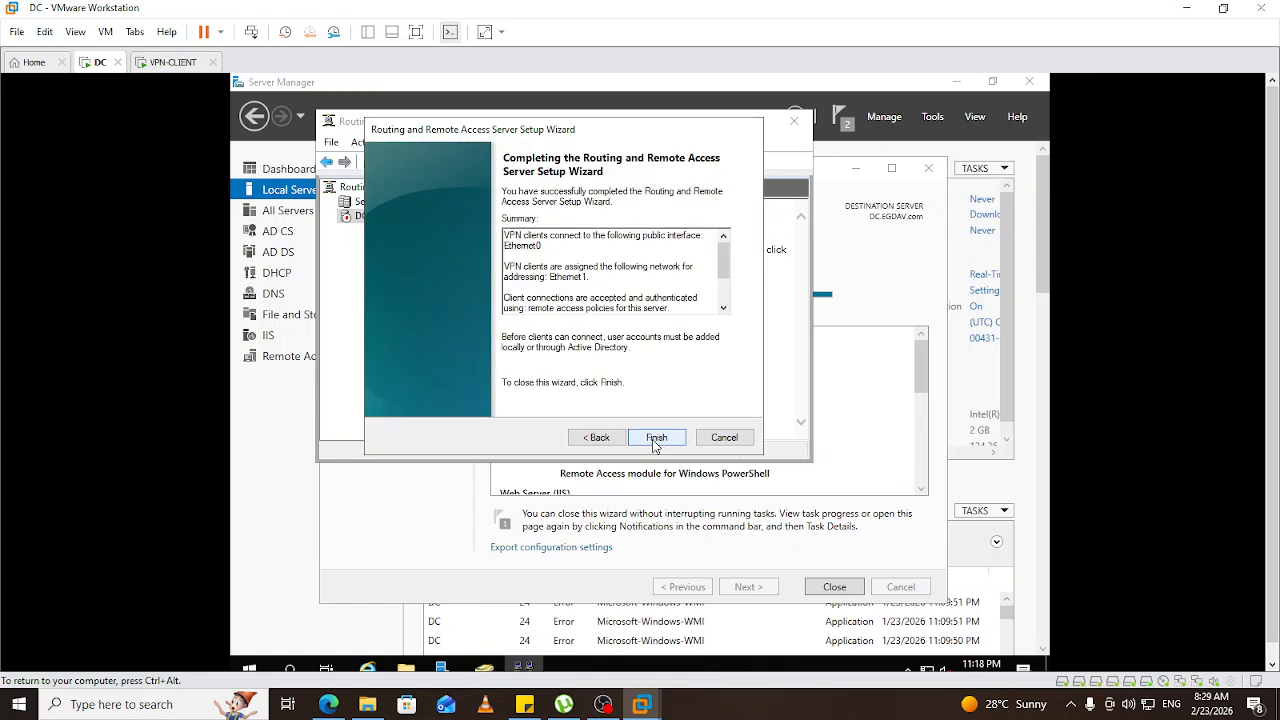
pyautogui.click(652, 440)
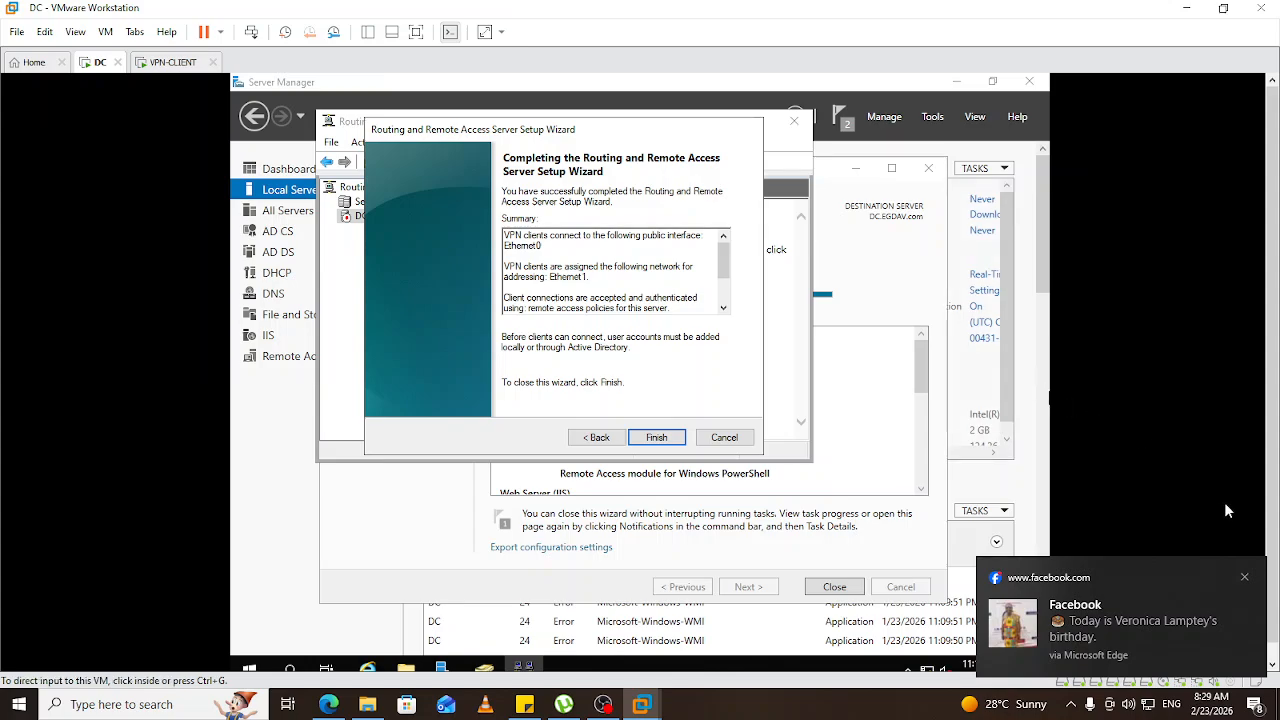
pyautogui.click(1244, 577)
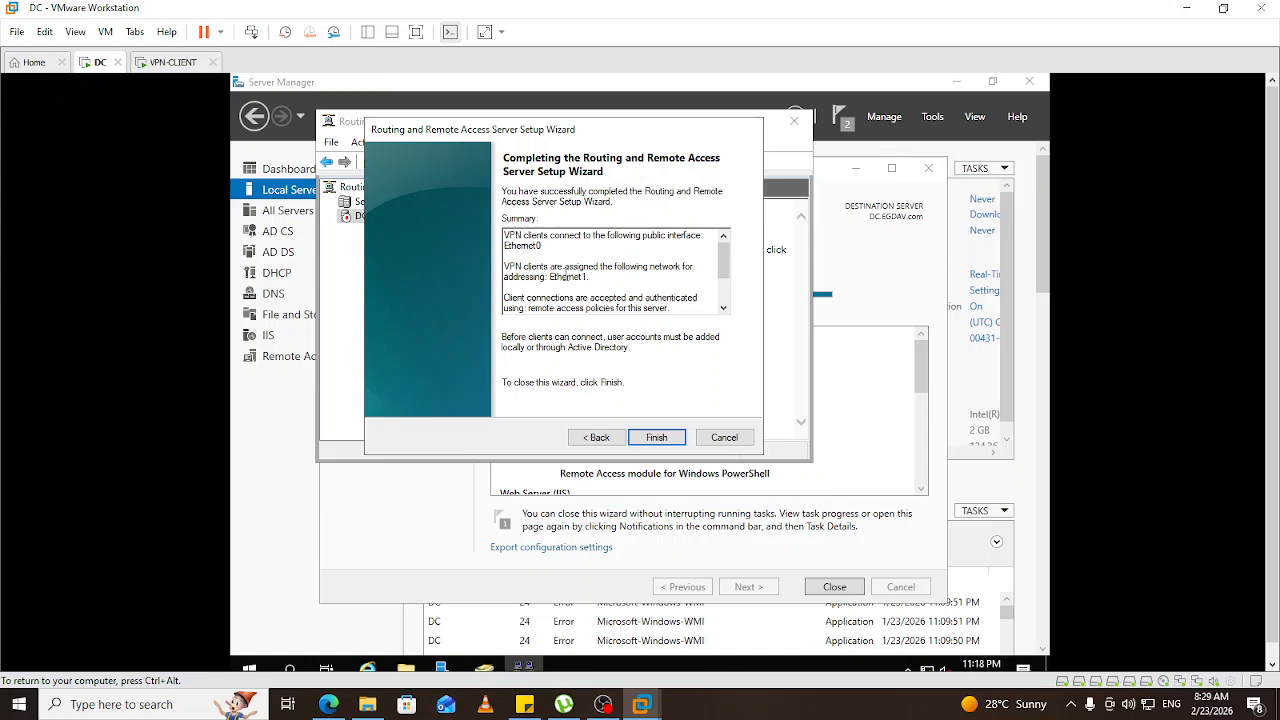
pyautogui.scroll(-1, 600, 290)
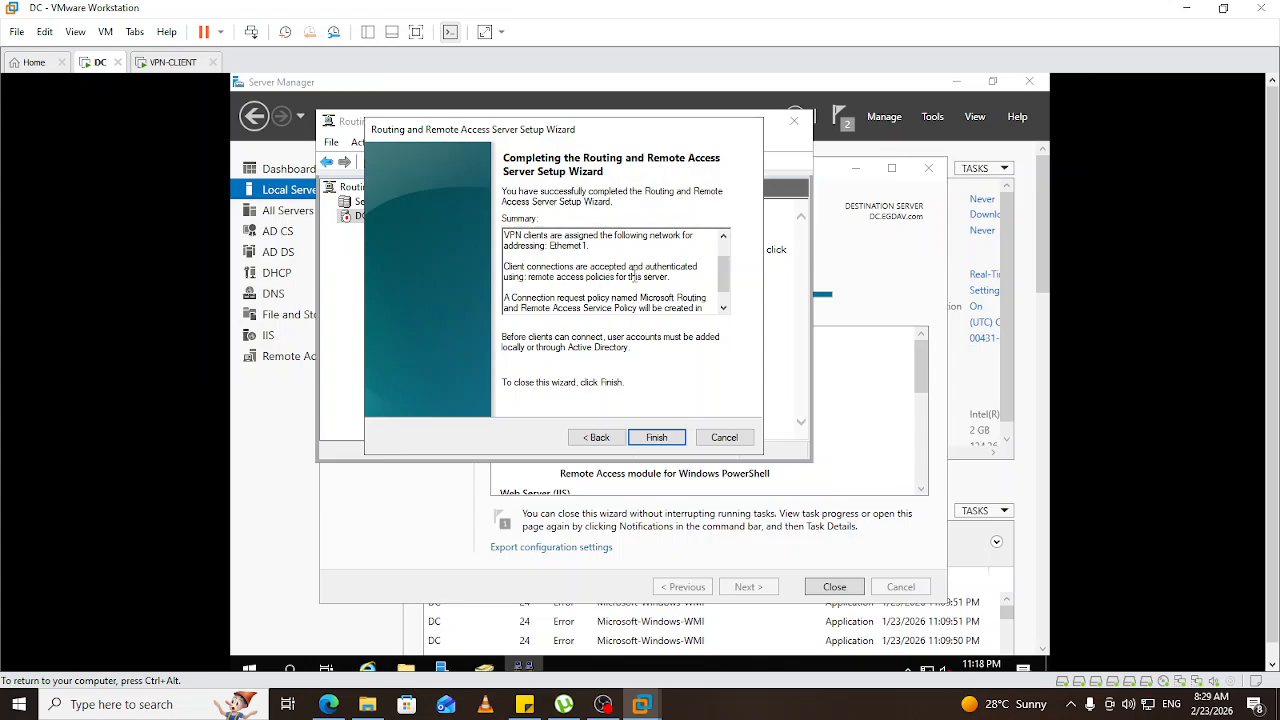
pyautogui.scroll(-1, 604, 286)
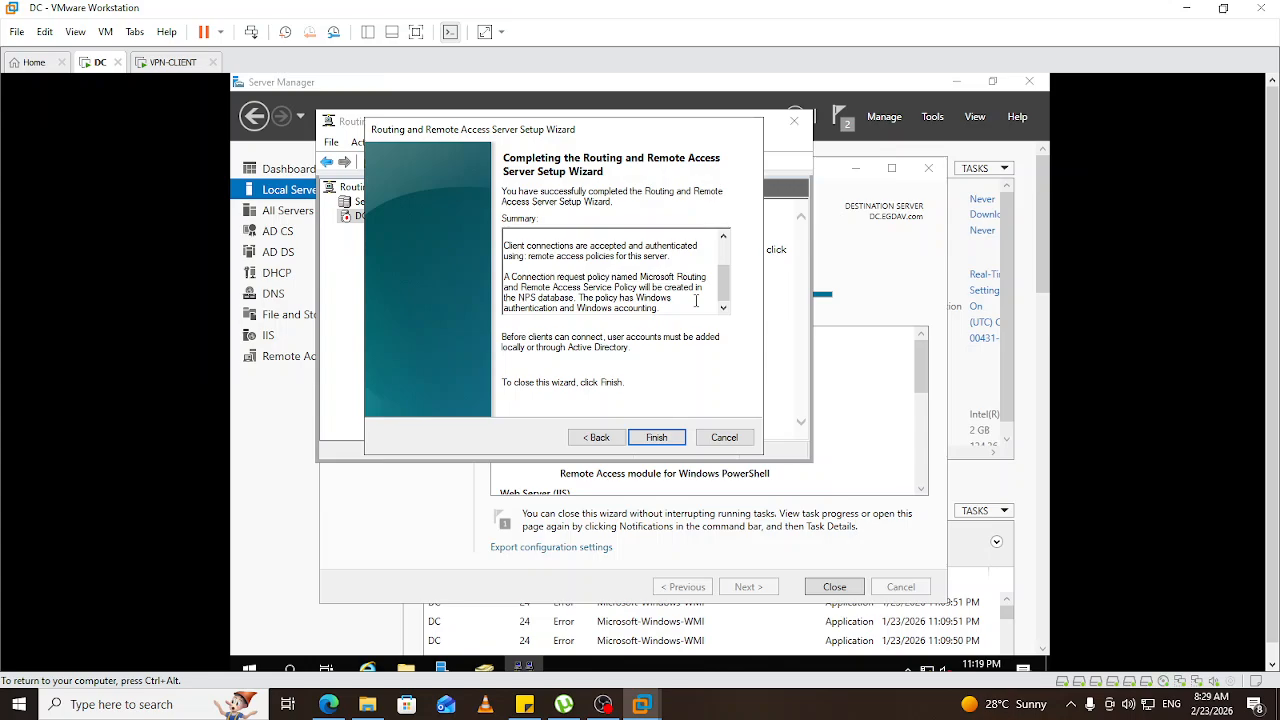
pyautogui.click(671, 441)
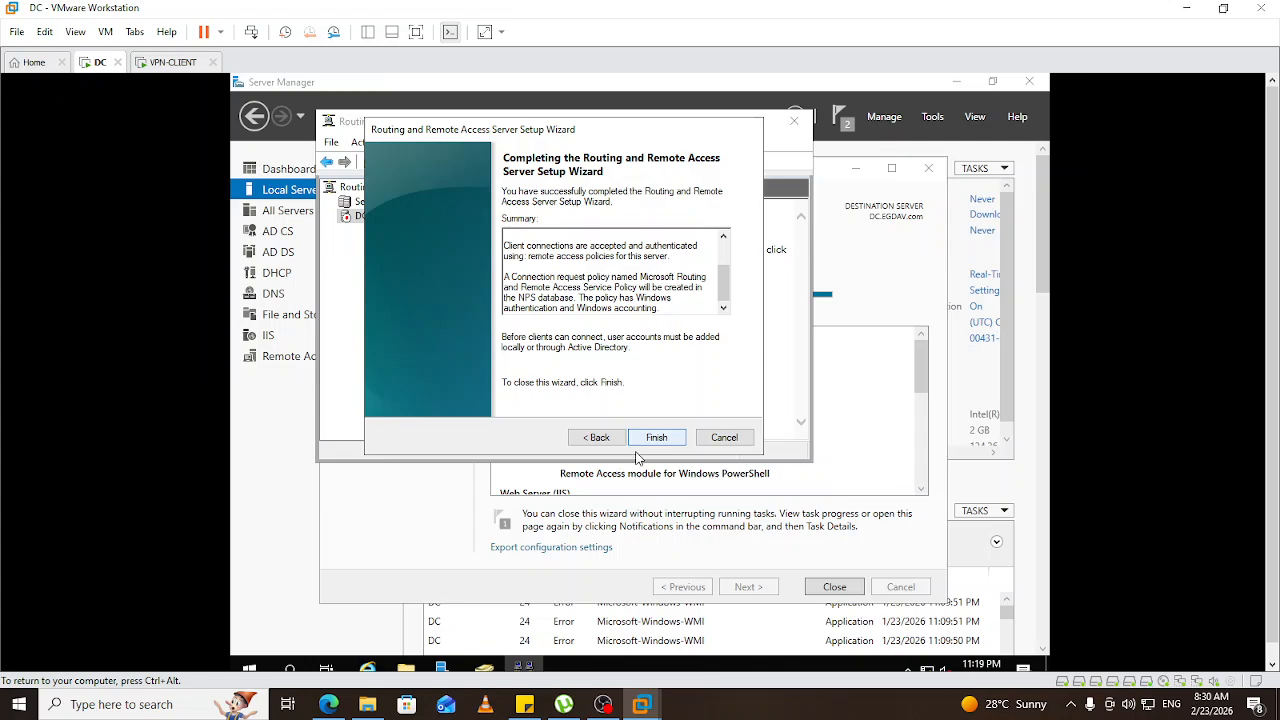
pyautogui.click(652, 443)
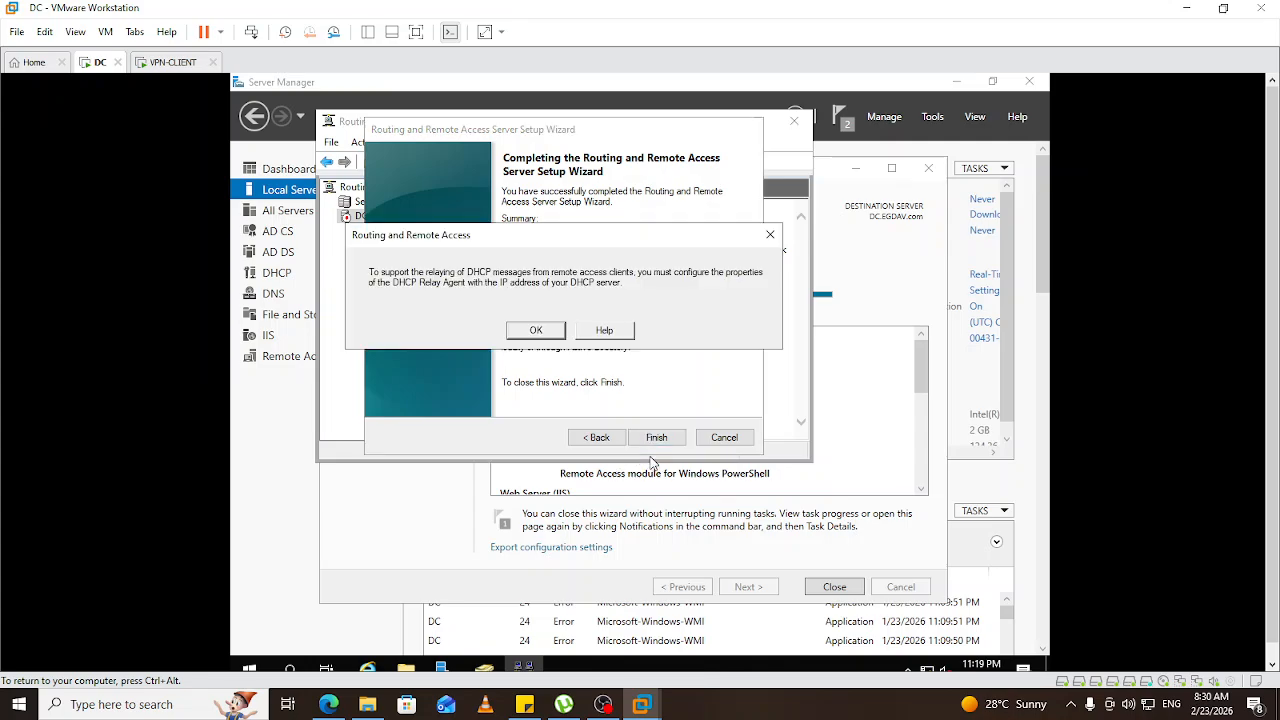
# Acknowledge the DHCP Relay Agent notice so the Routing and Remote Access service starts on DC (local).
pyautogui.click(533, 331)
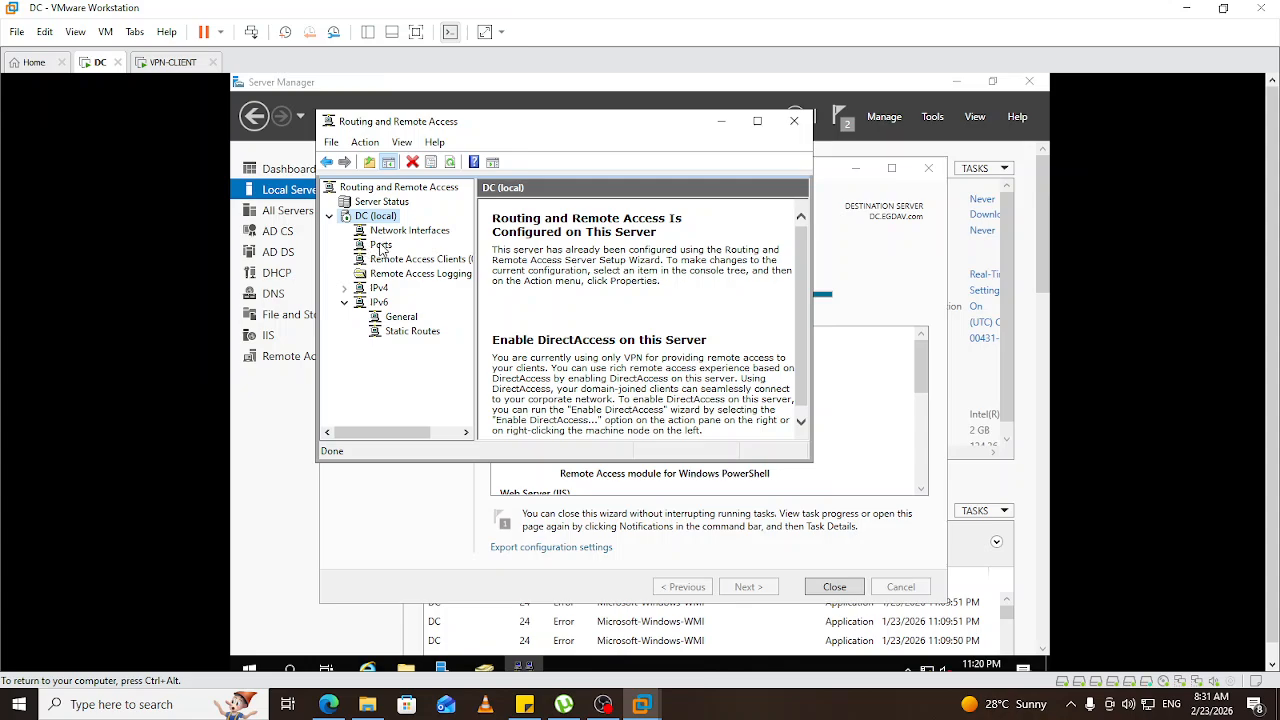
# Open Properties of the Ports node under DC (local) to list the WAN Miniport devices.
pyautogui.click(382, 245)
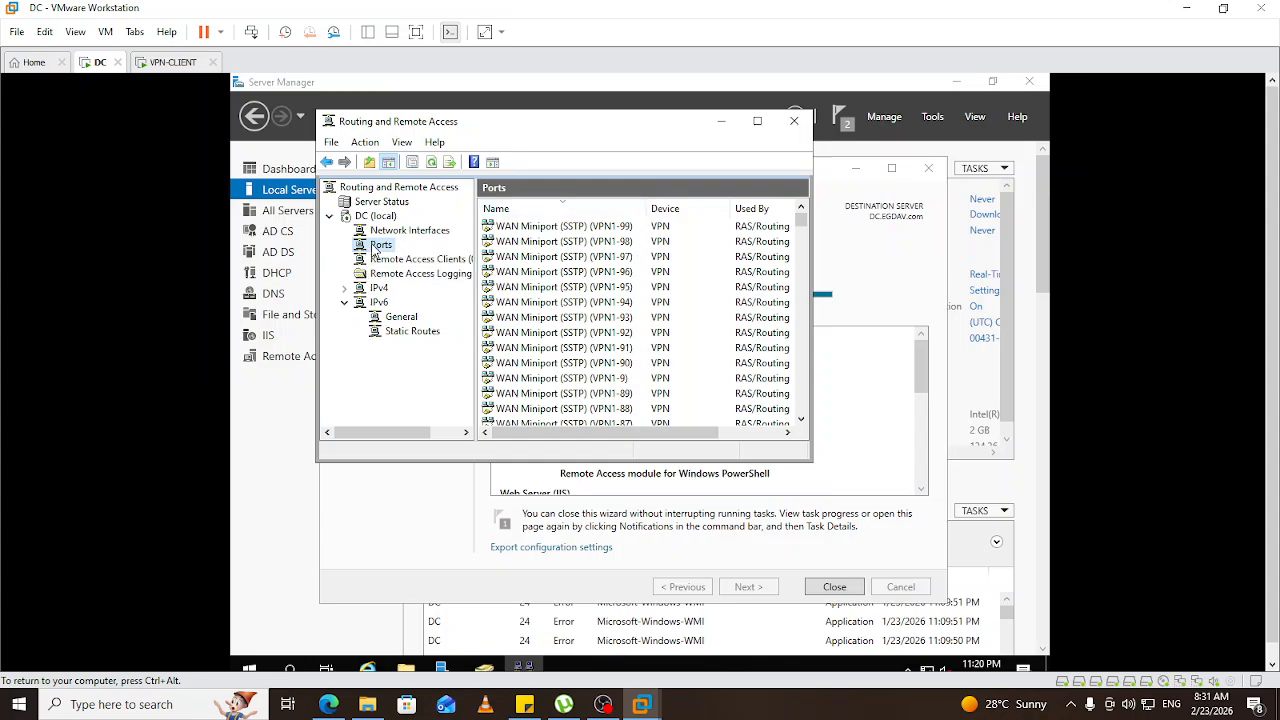
pyautogui.rightClick(374, 250)
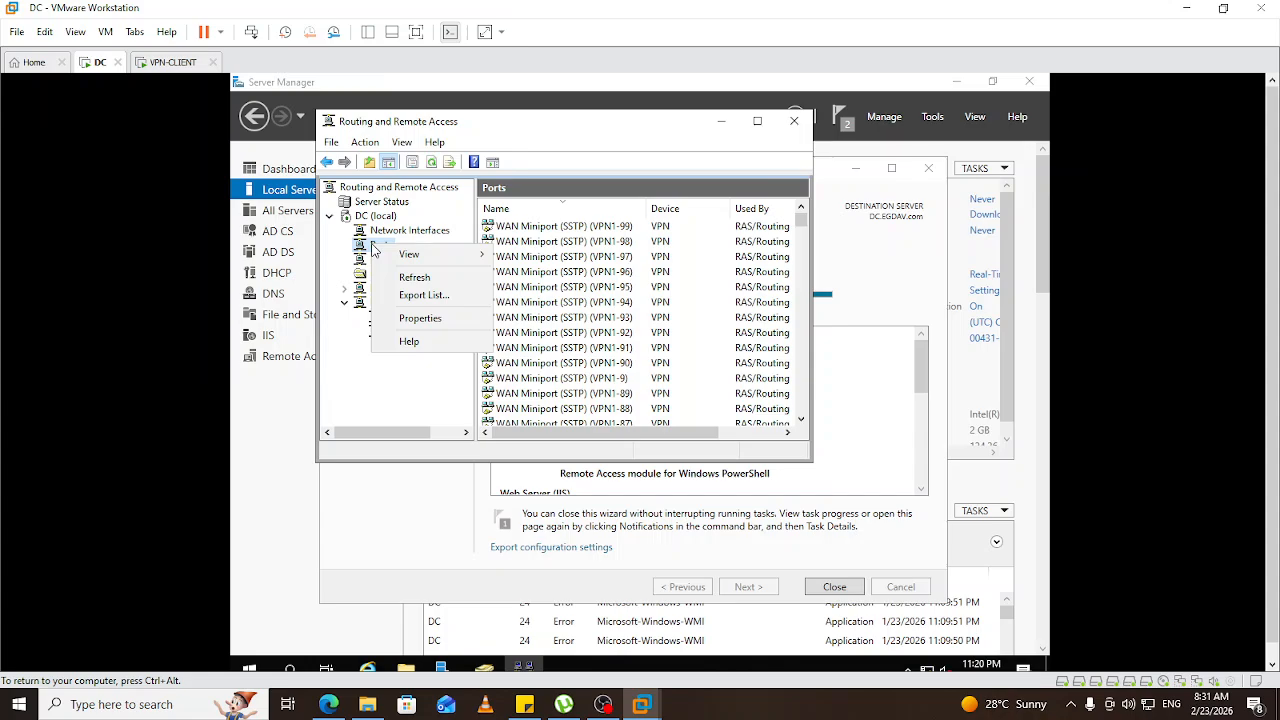
pyautogui.click(419, 318)
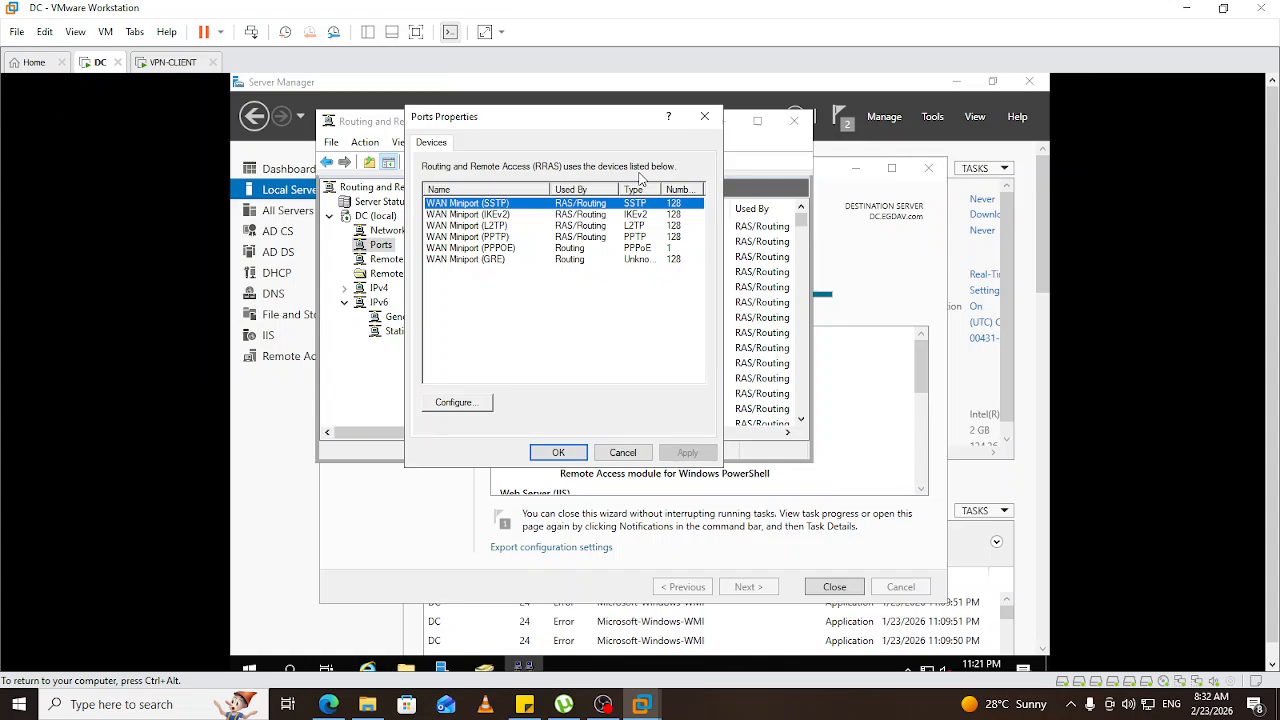
# Change WAN Miniport (SSTP) maximum ports from 128 to 5 and accept the warning.
pyautogui.doubleClick(456, 206)
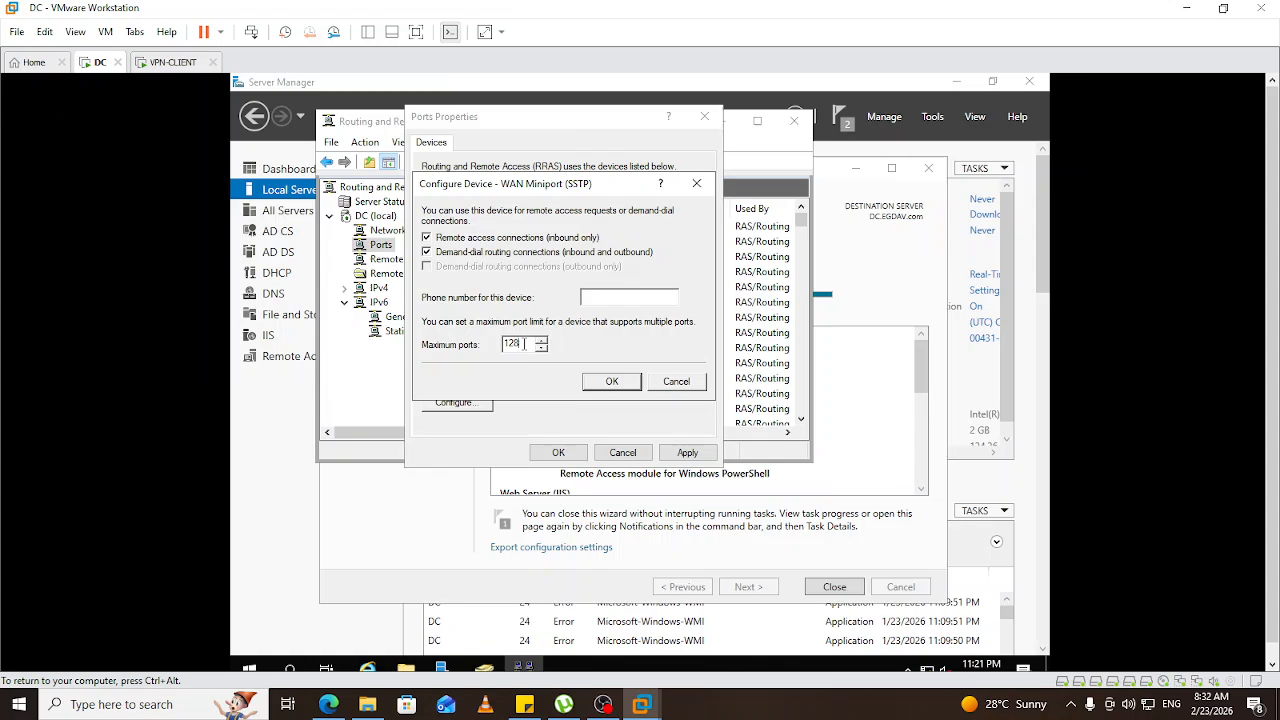
pyautogui.press('BackSpace')
pyautogui.press('BackSpace')
pyautogui.press('BackSpace')
pyautogui.write('5')
pyautogui.click(612, 382)
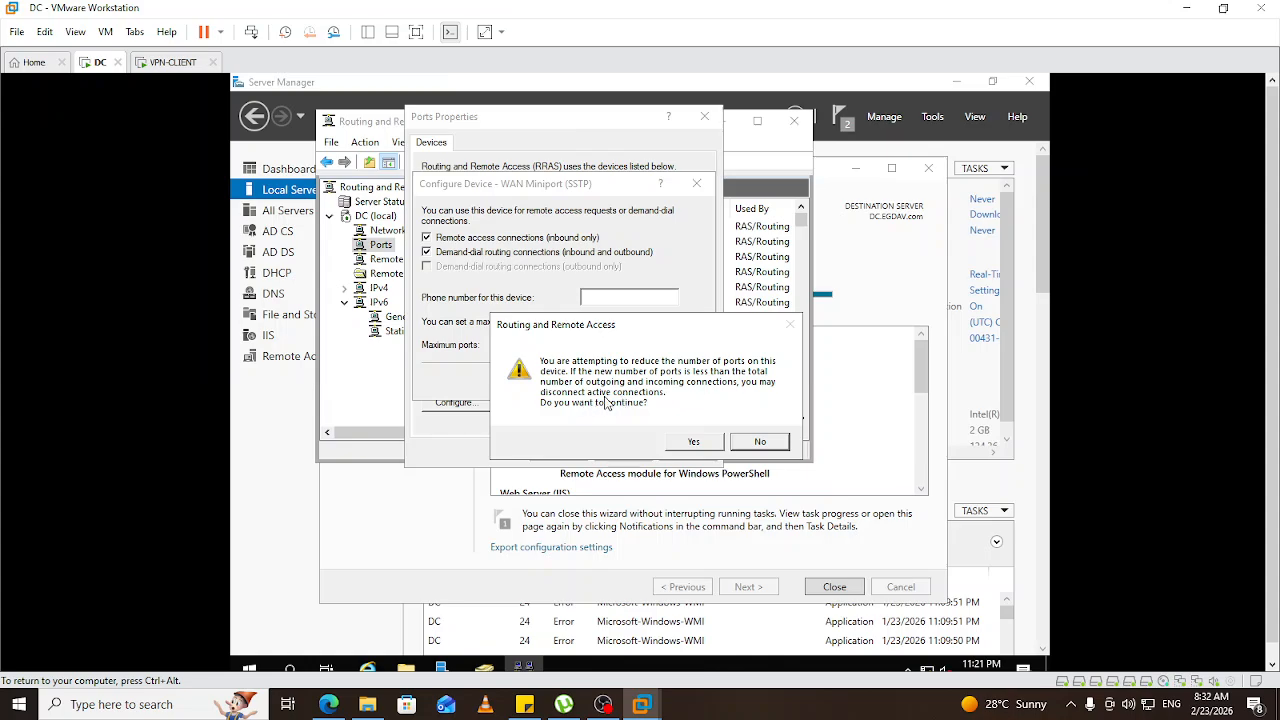
pyautogui.click(690, 439)
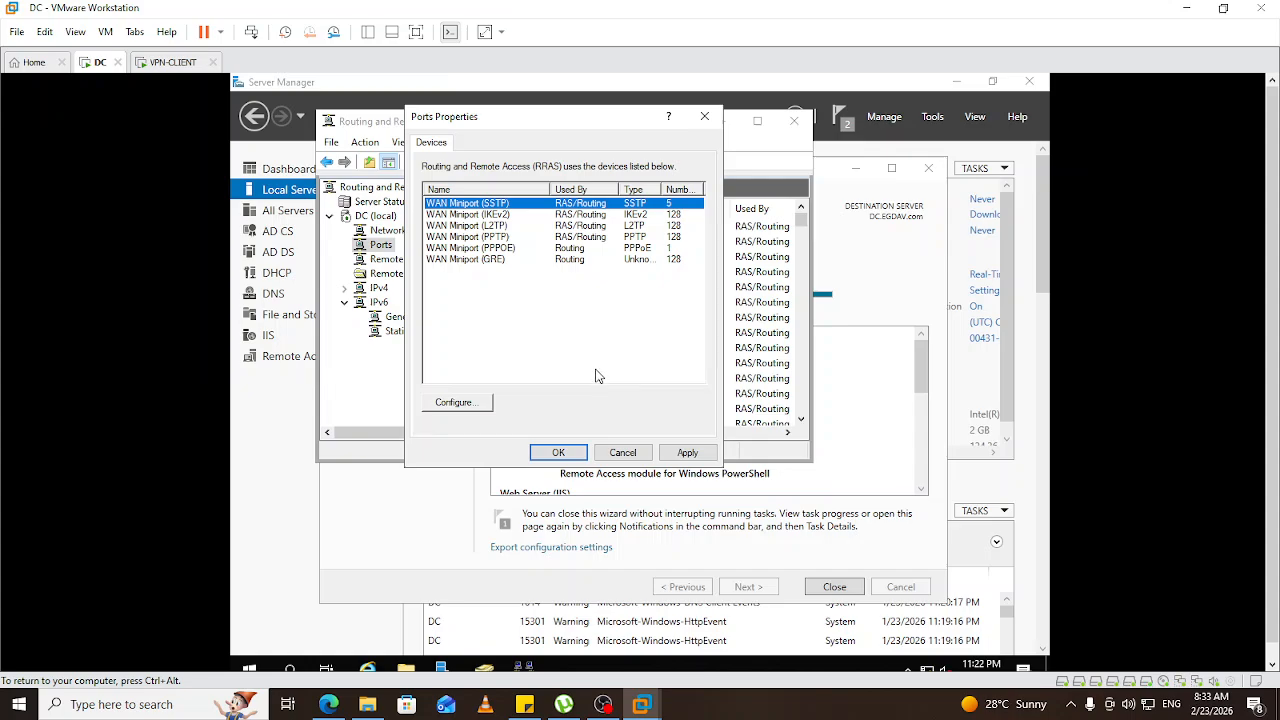
# Cap WAN Miniport (IKEv2) at 5 ports and accept the warning.
pyautogui.doubleClick(490, 216)
pyautogui.moveTo(531, 344); pyautogui.dragTo(504, 347)
pyautogui.write('5')
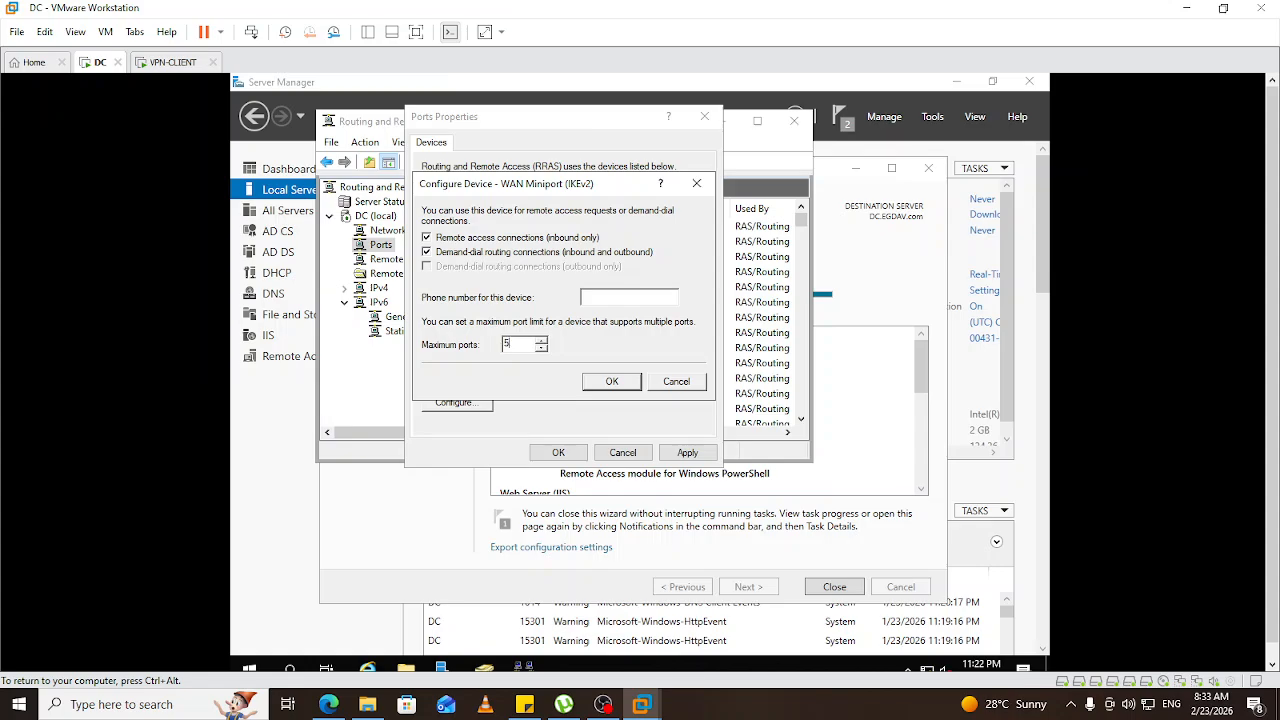
pyautogui.click(620, 382)
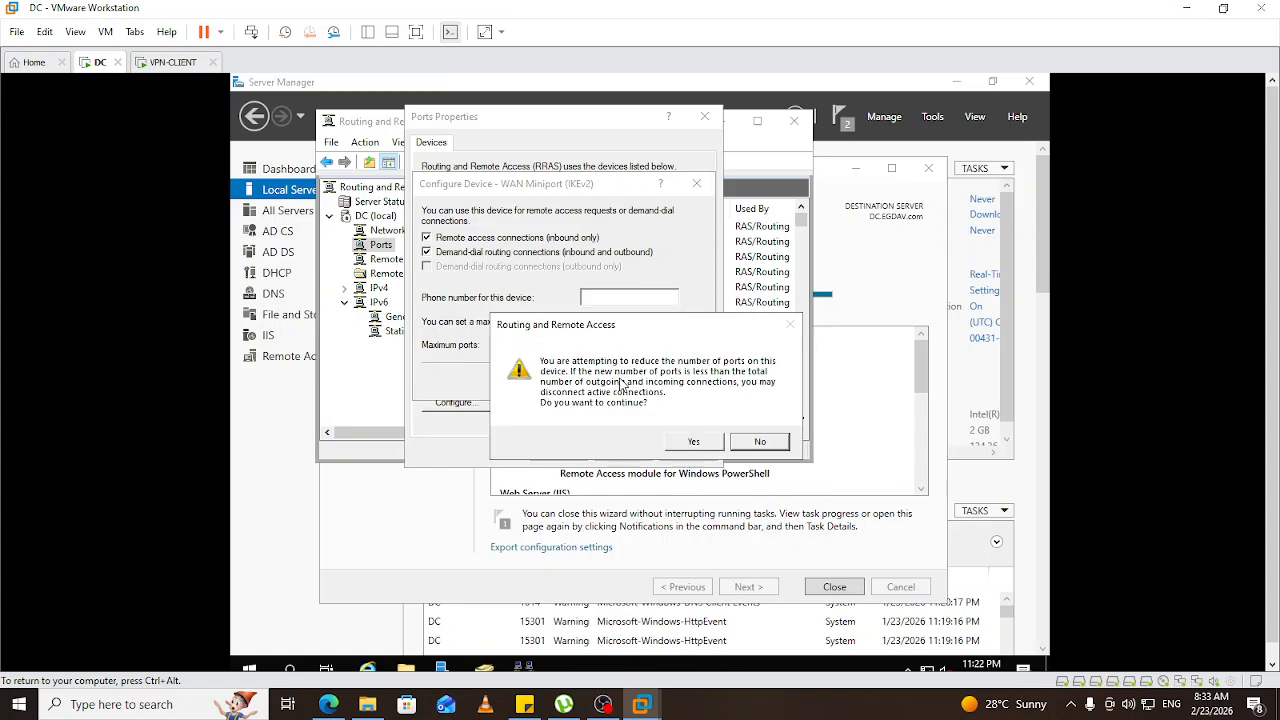
pyautogui.click(690, 442)
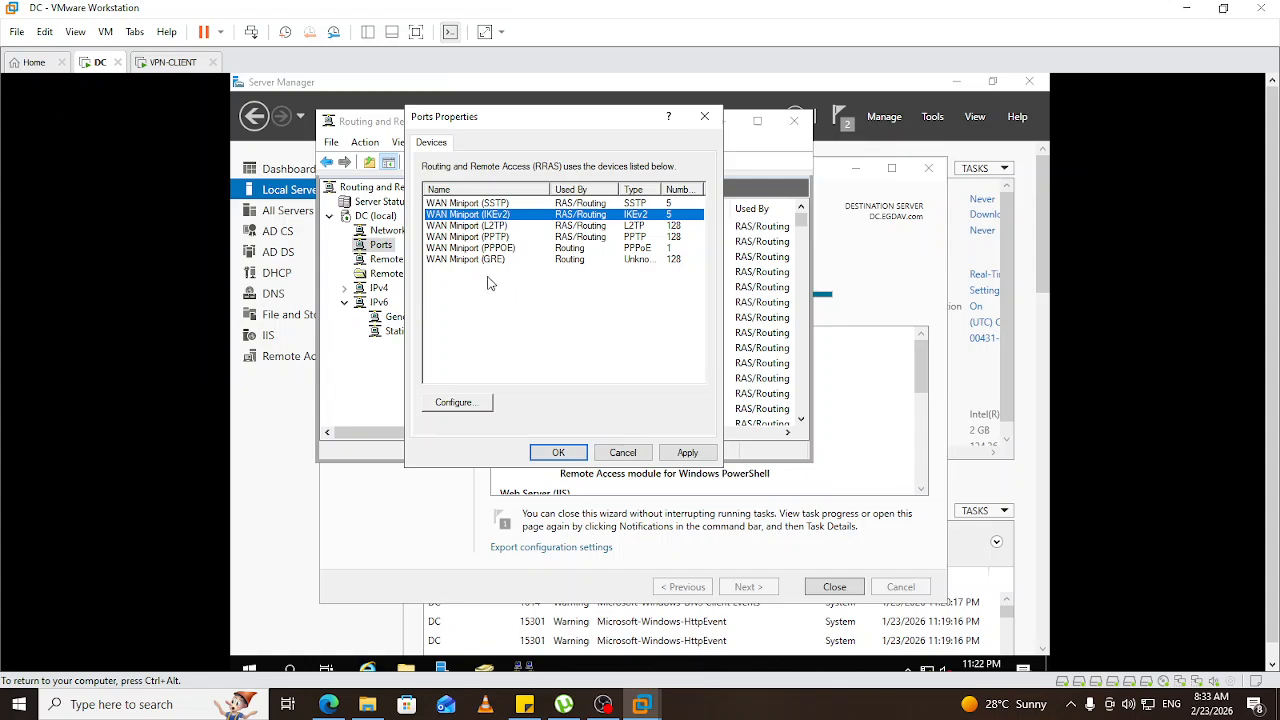
# Cap WAN Miniport (L2TP) at 5 ports and accept the warning.
pyautogui.doubleClick(487, 226)
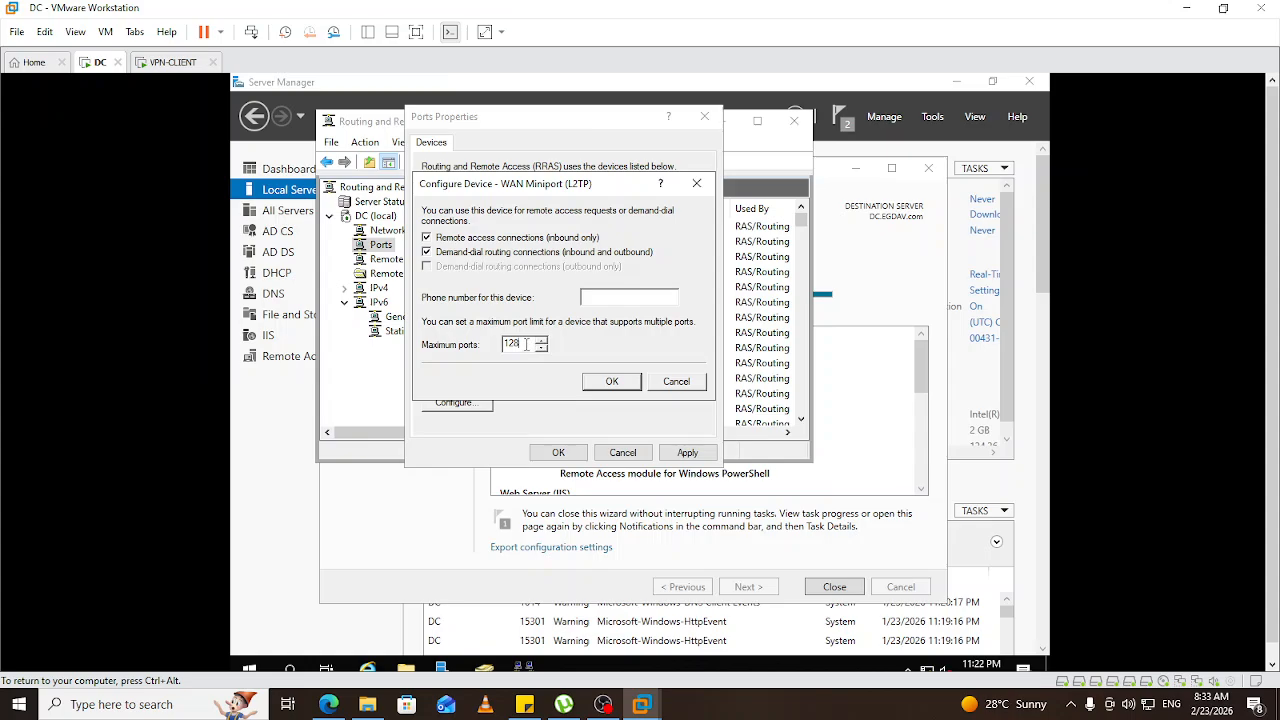
pyautogui.moveTo(527, 345); pyautogui.dragTo(506, 350)
pyautogui.write('5')
pyautogui.click(612, 382)
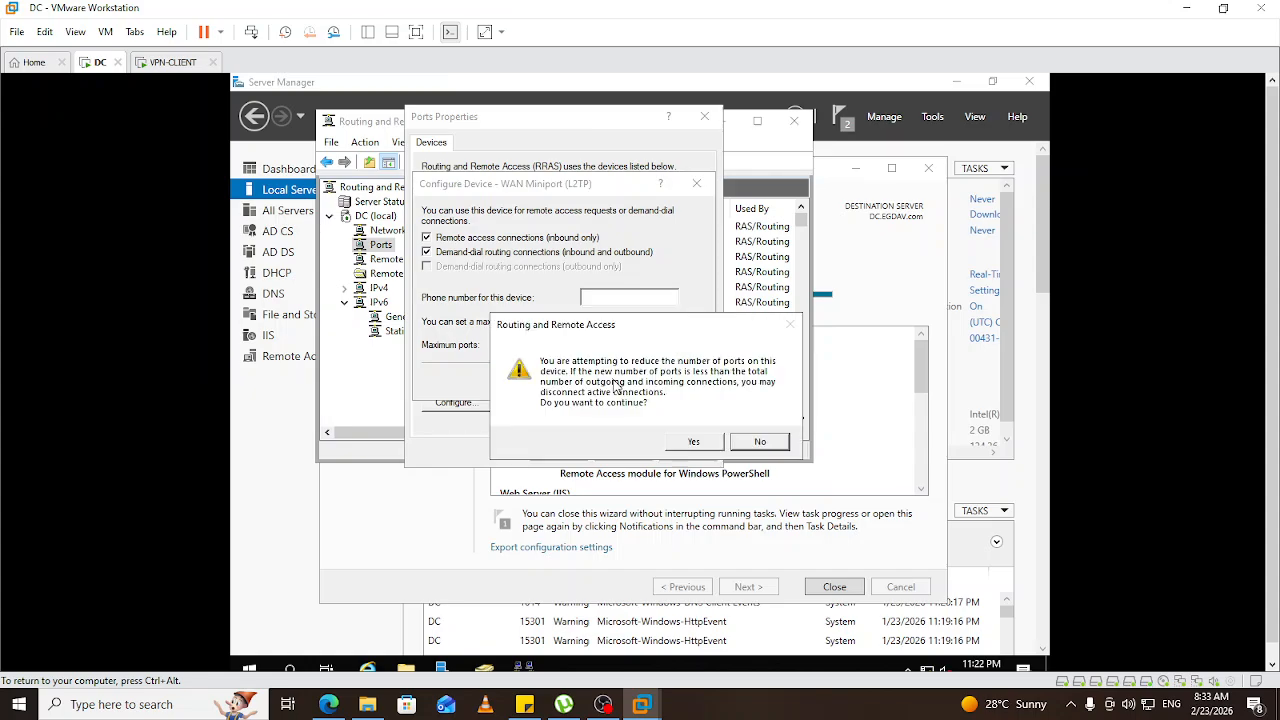
pyautogui.click(688, 443)
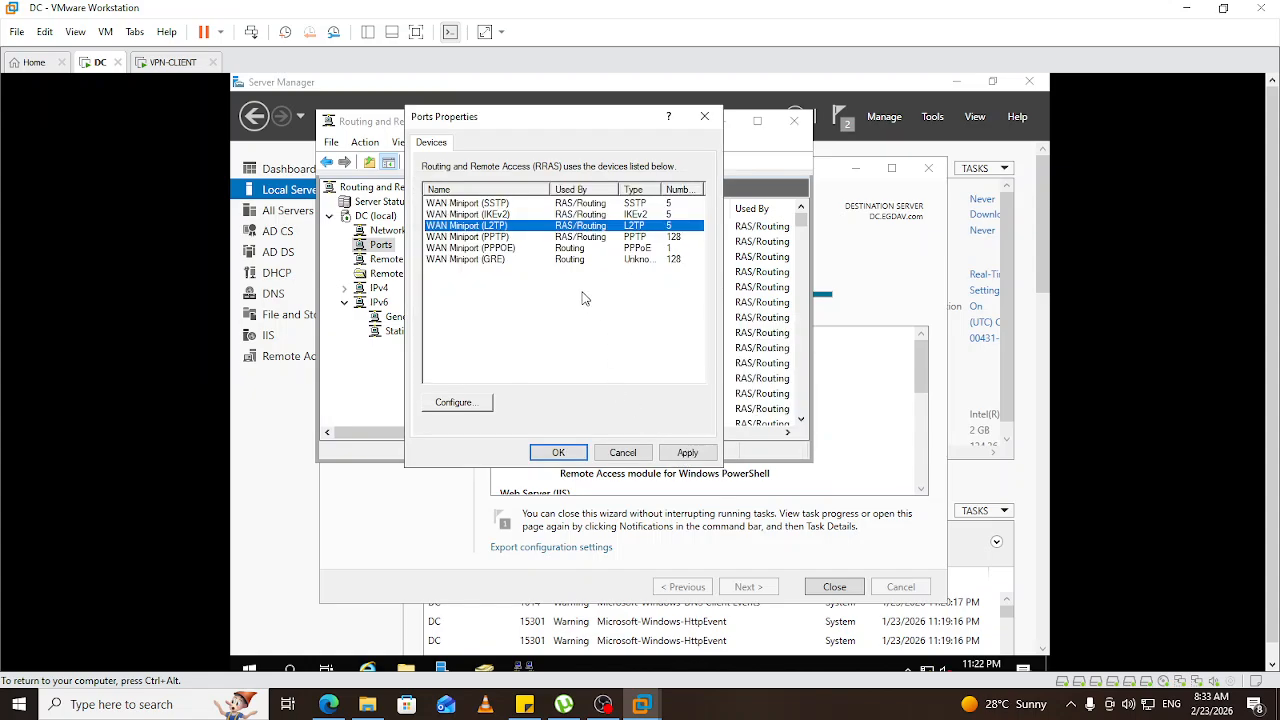
# Cap WAN Miniport (PPTP) at 5 ports and accept the warning.
pyautogui.doubleClick(492, 237)
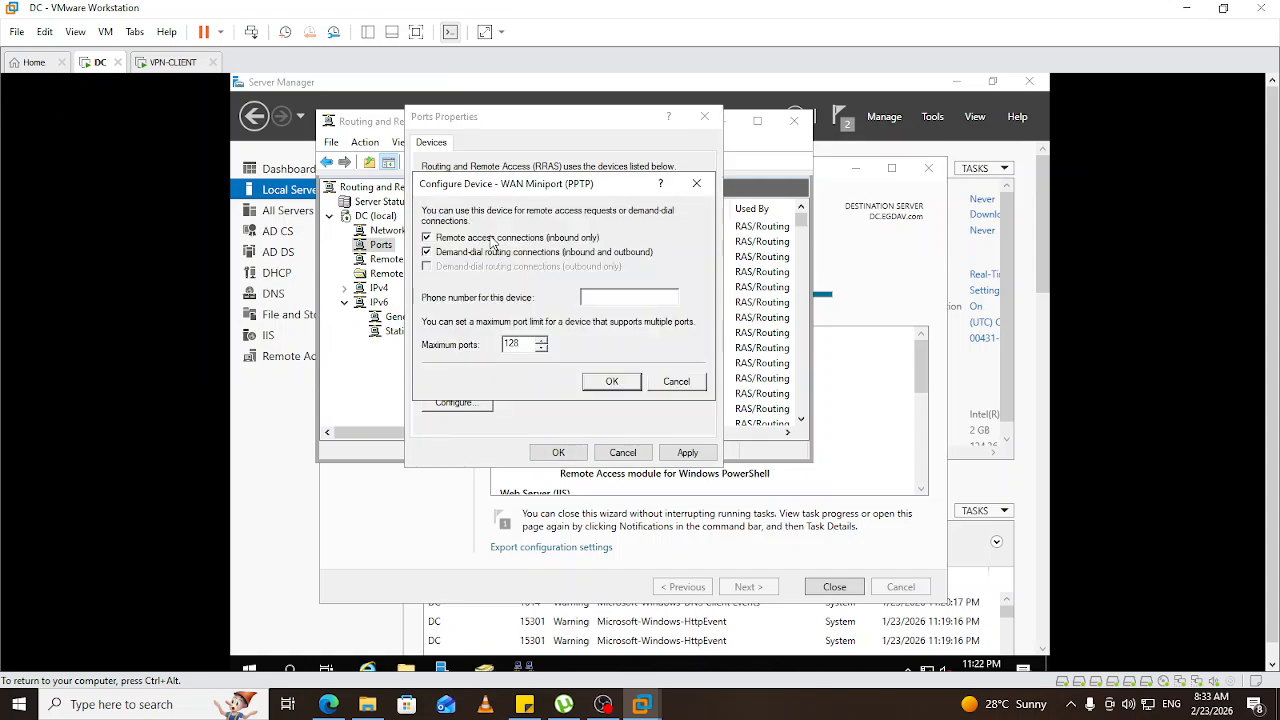
pyautogui.doubleClick(522, 343)
pyautogui.write('5')
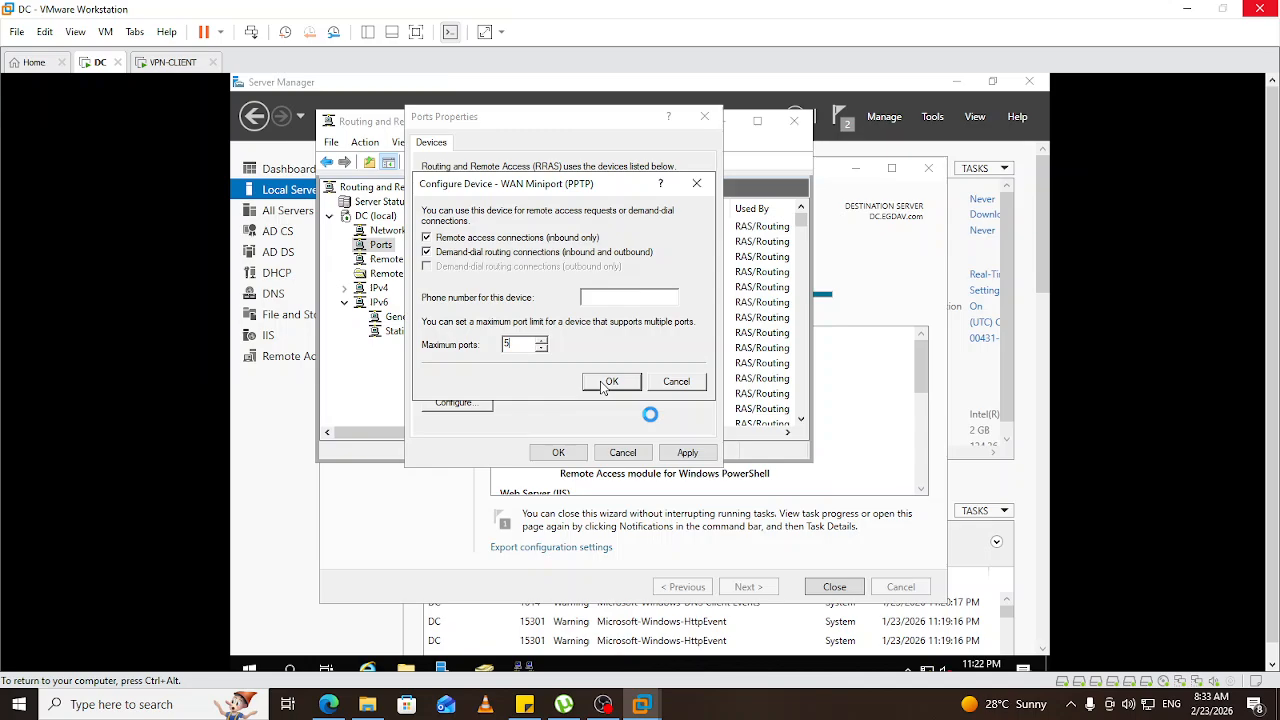
pyautogui.click(605, 384)
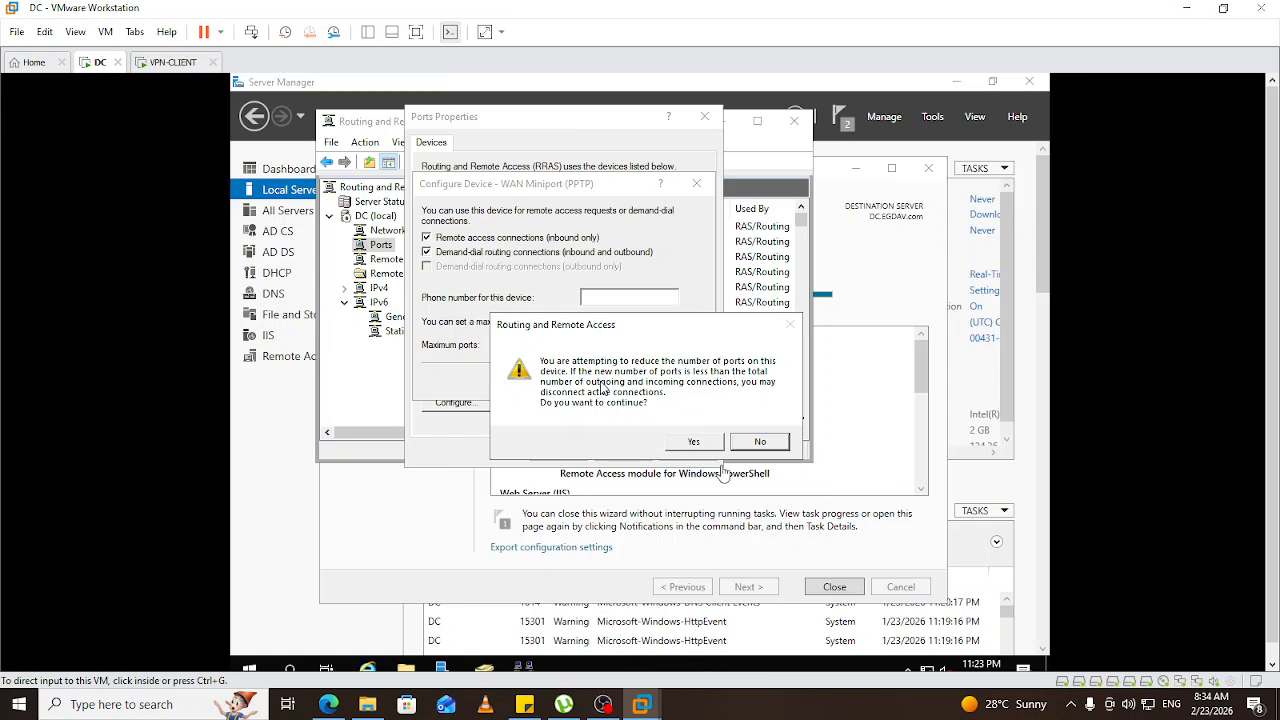
pyautogui.click(692, 445)
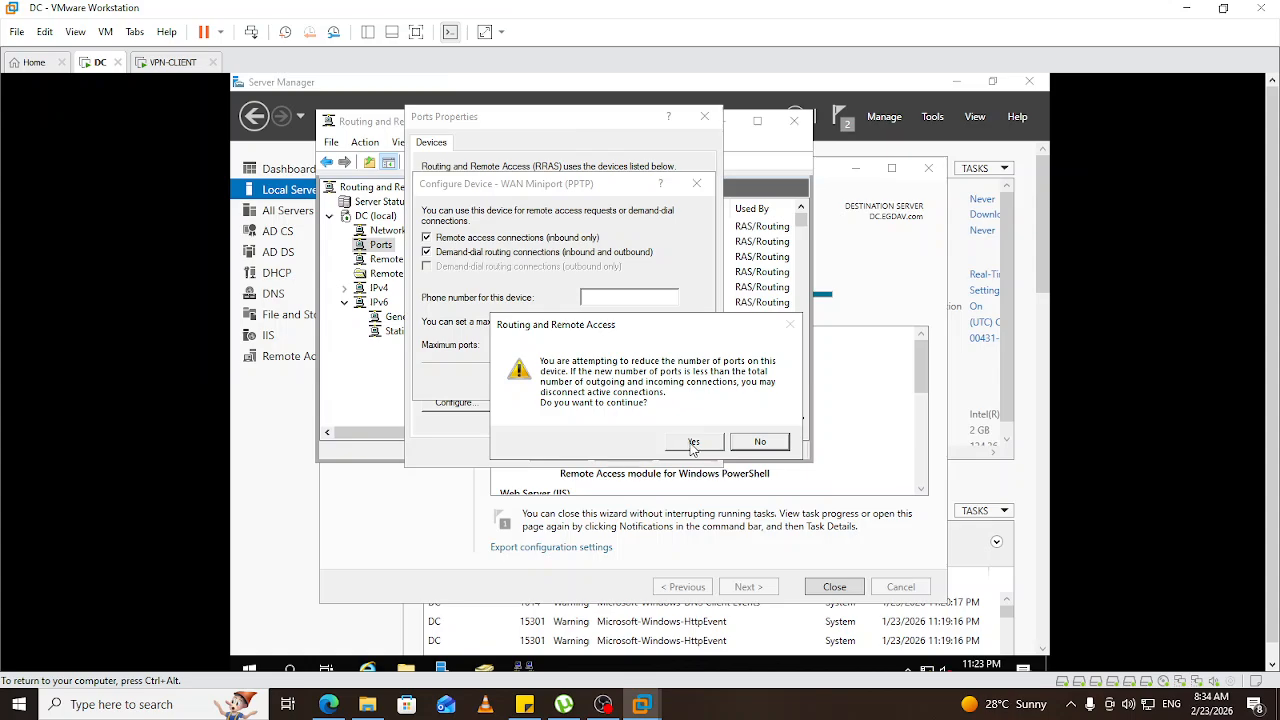
pyautogui.click(692, 445)
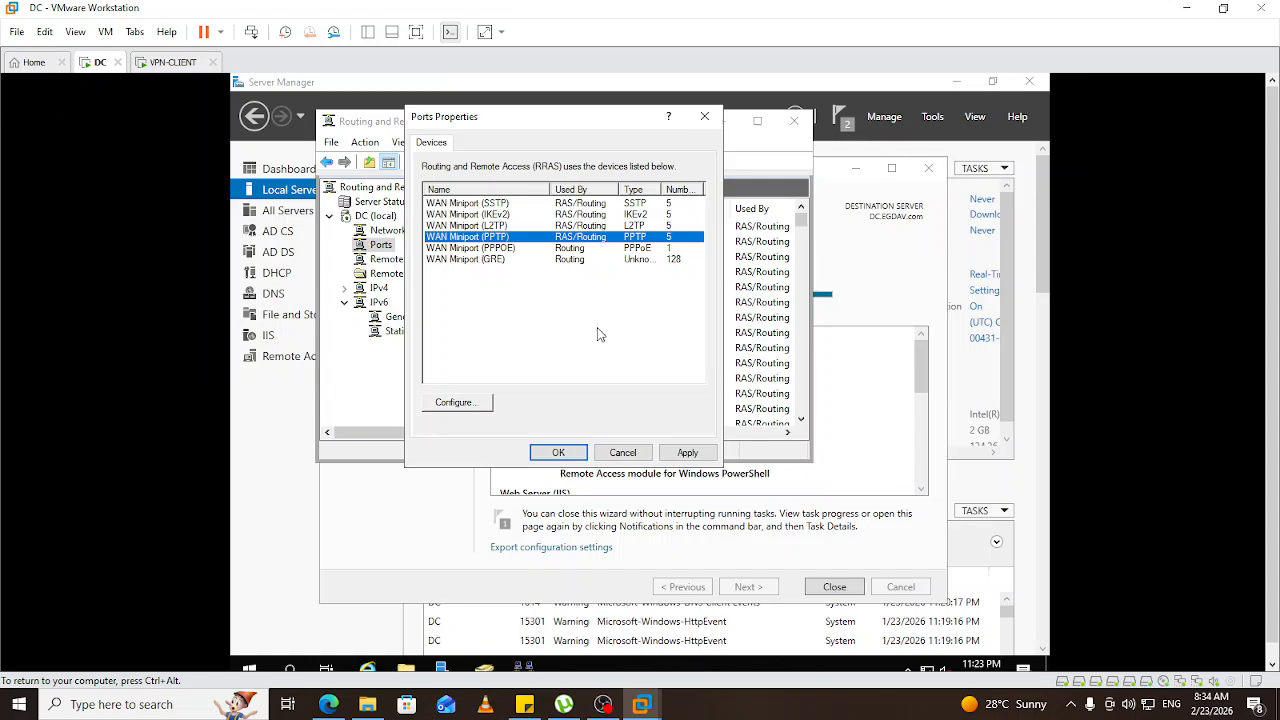
# Apply and save the 5-port limits in Ports Properties, then switch to the VPN-CLIENT machine.
pyautogui.click(689, 453)
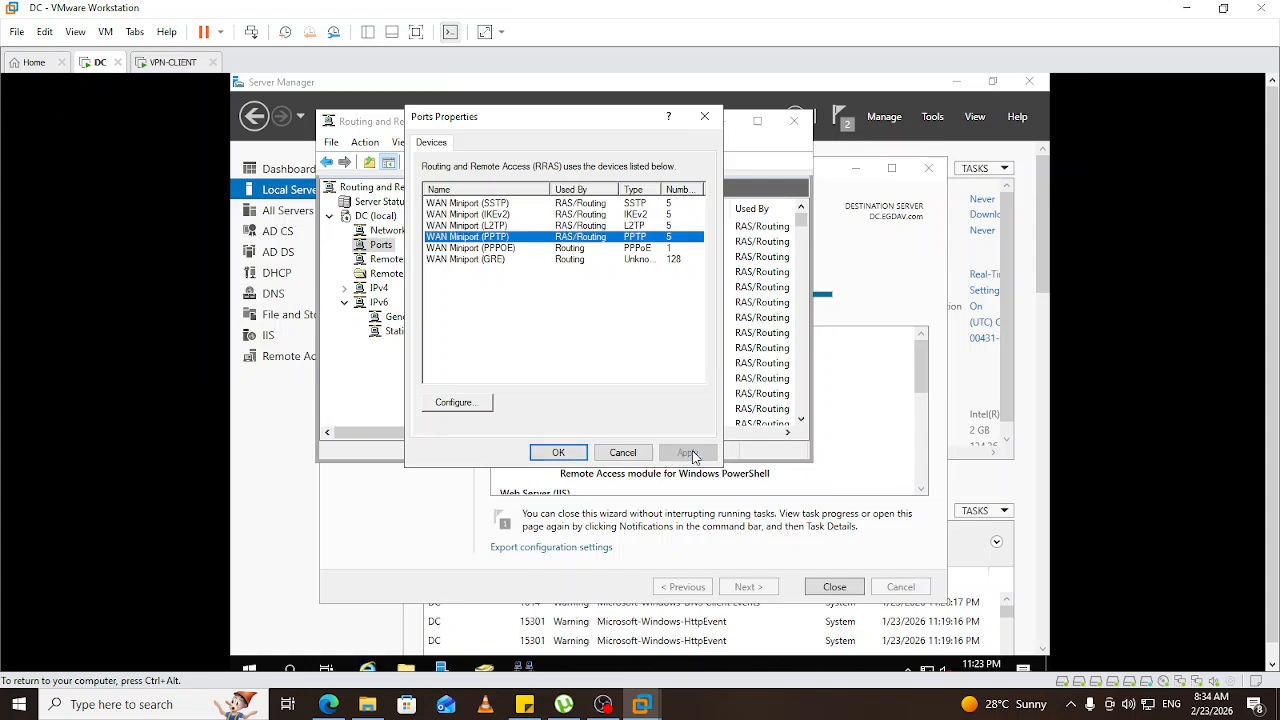
pyautogui.click(559, 453)
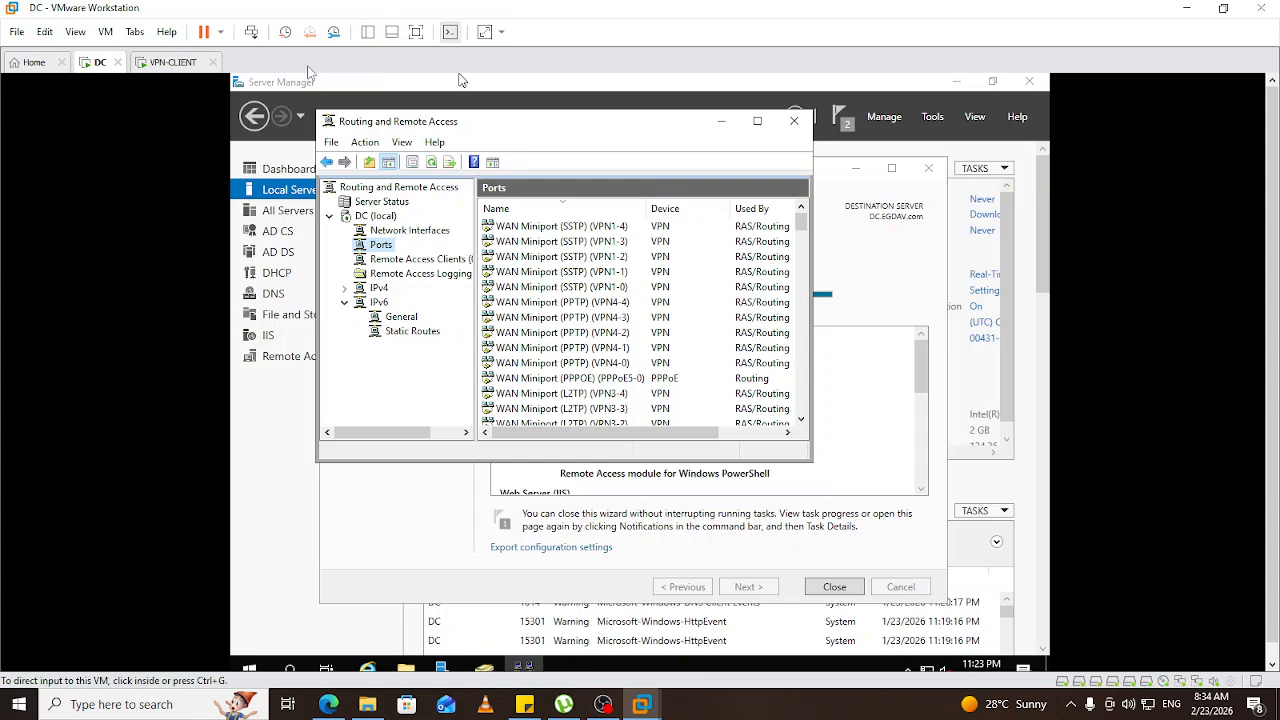
pyautogui.click(170, 62)
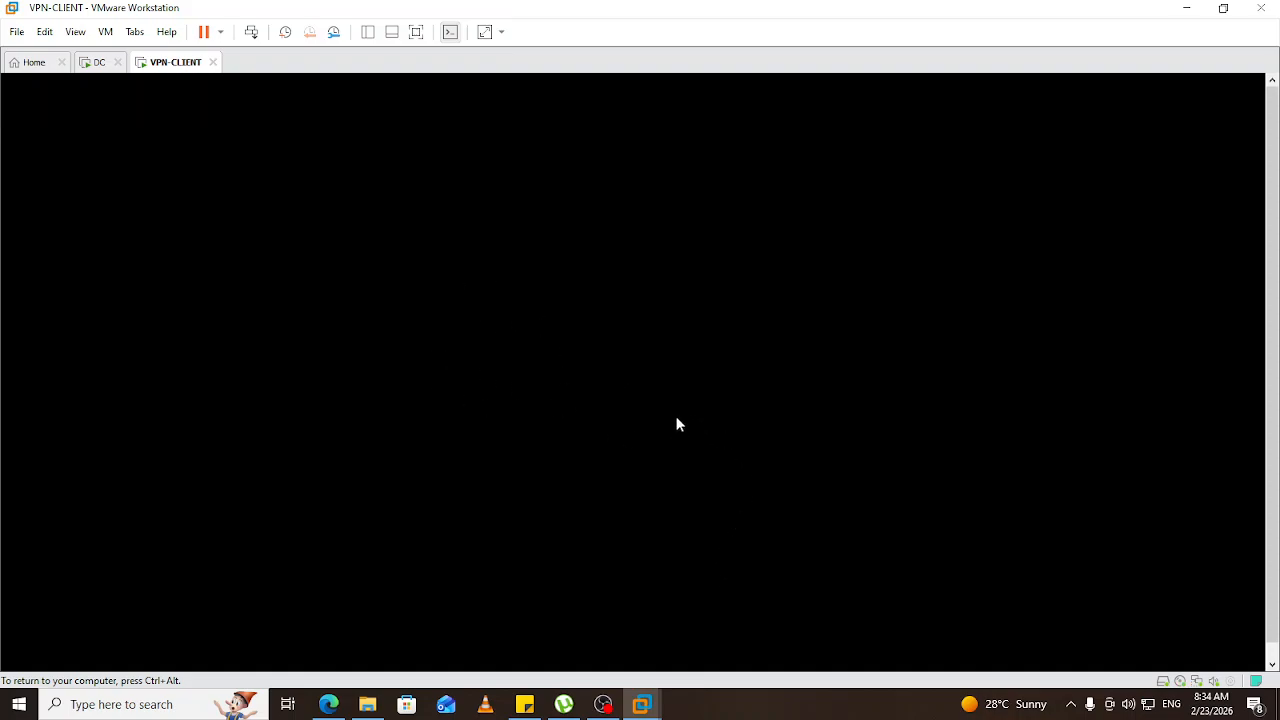
# Bring the VPN-CLIENT Windows 10 desktop and taskbar into view, then open the network tray icon's menu.
pyautogui.hotkey('ctrl', 'alt')
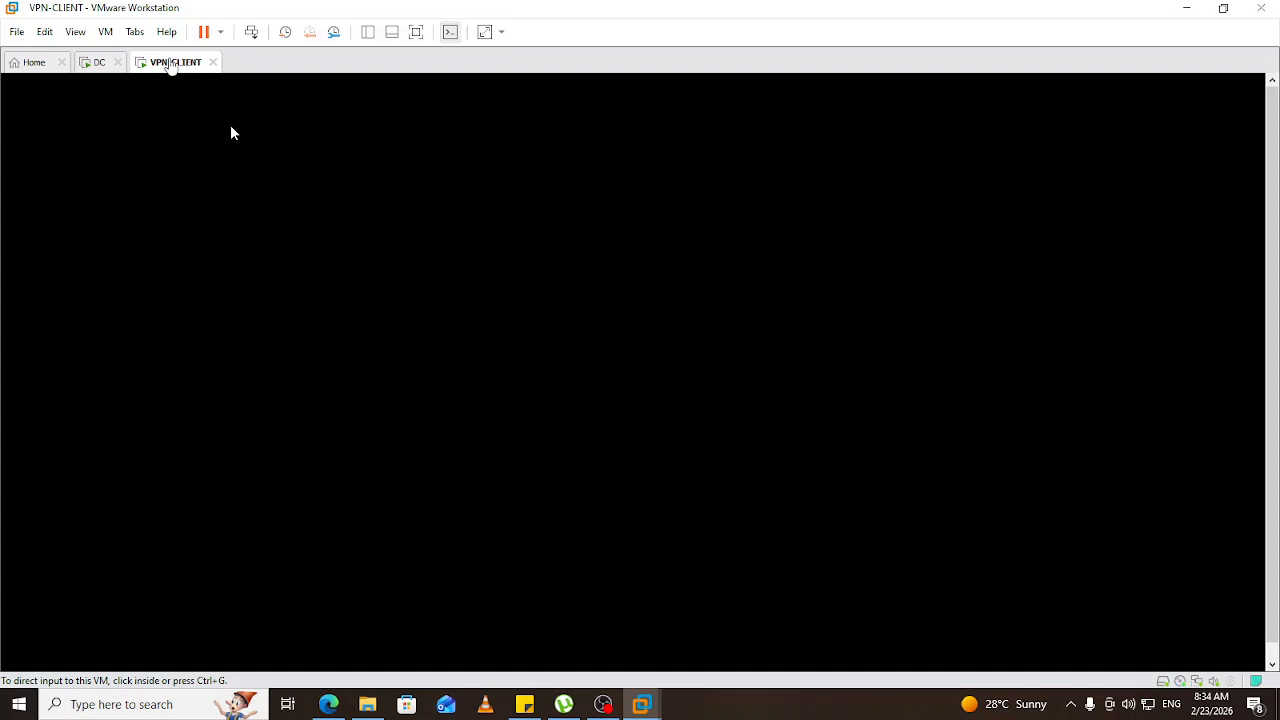
pyautogui.rightClick(172, 63)
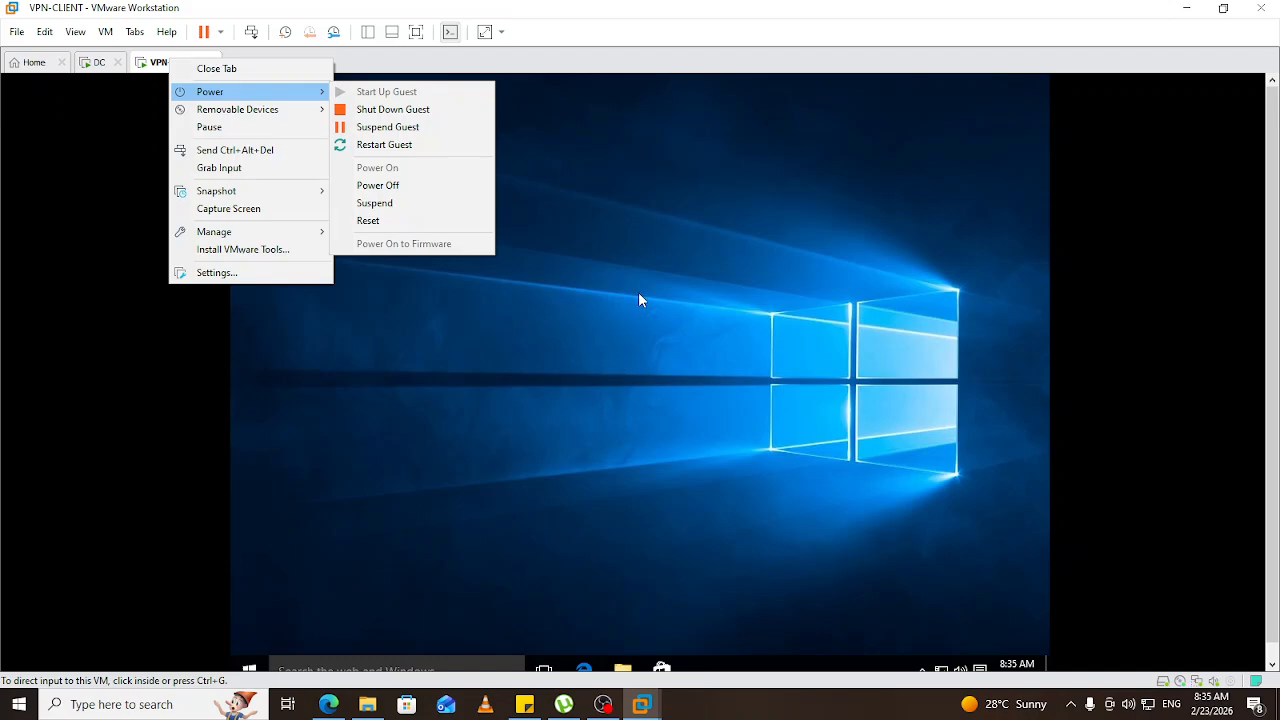
pyautogui.click(640, 299)
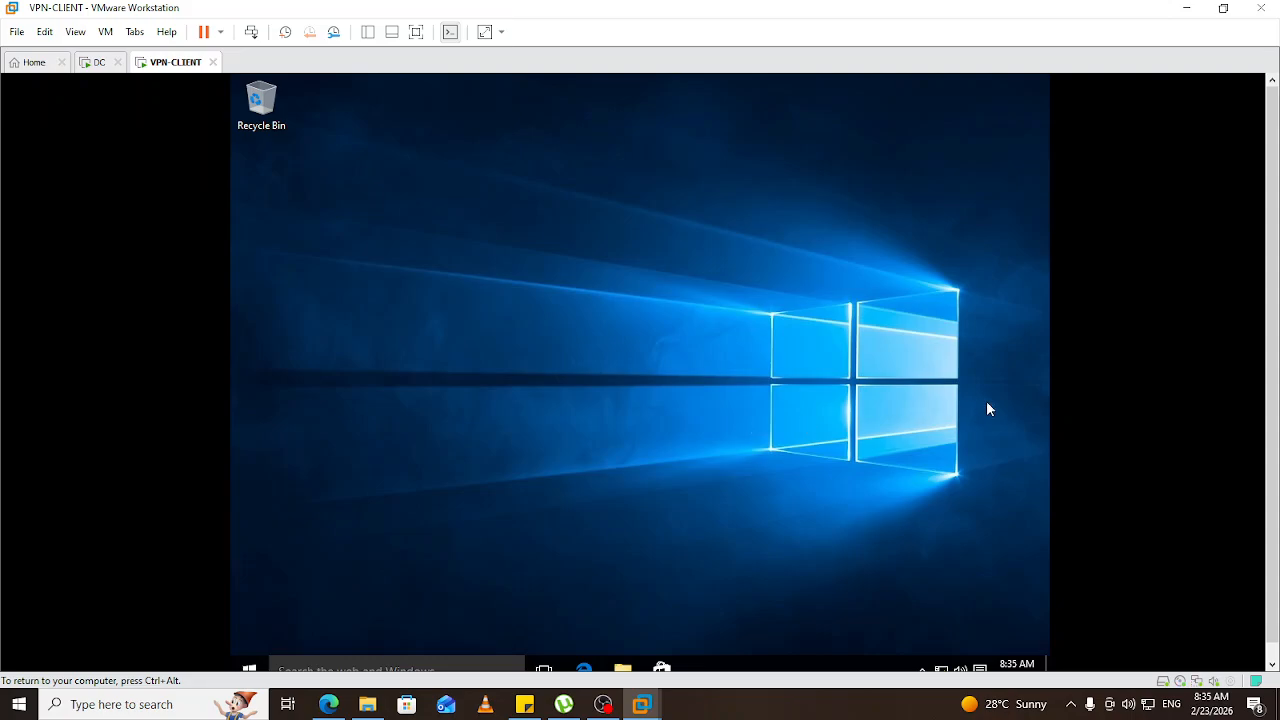
pyautogui.moveTo(1273, 358); pyautogui.dragTo(1273, 380)
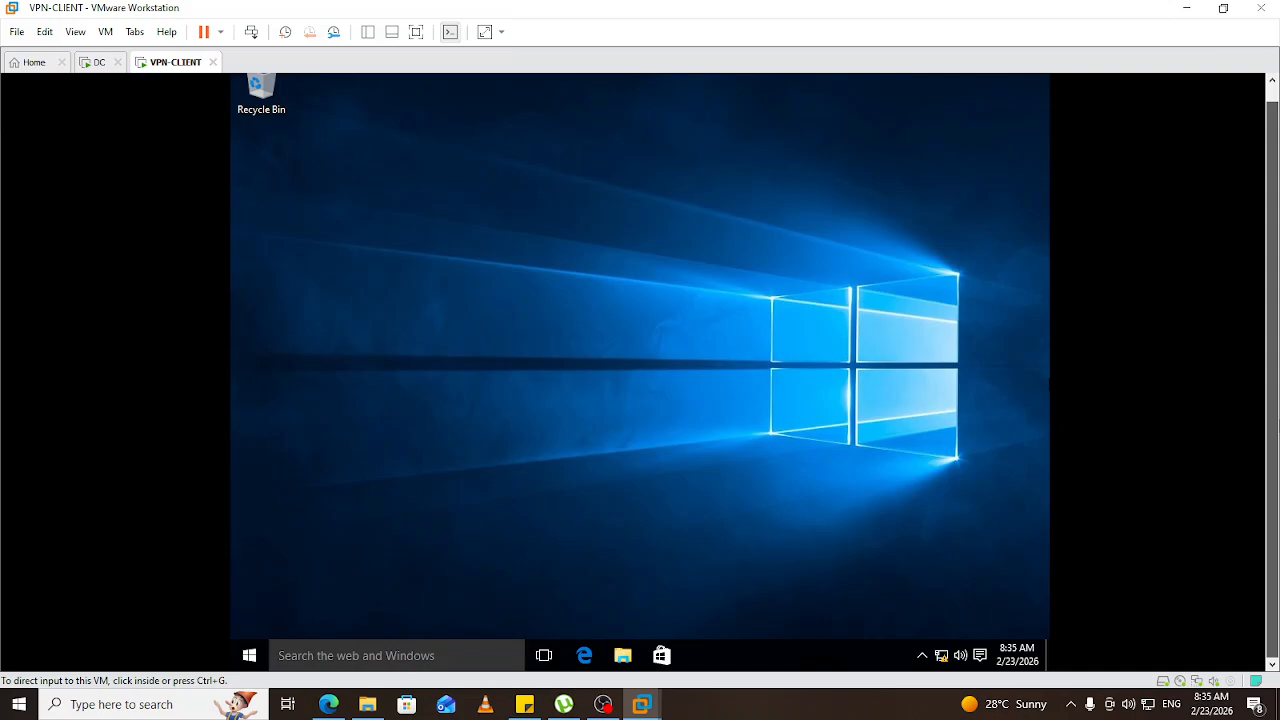
pyautogui.click(993, 633)
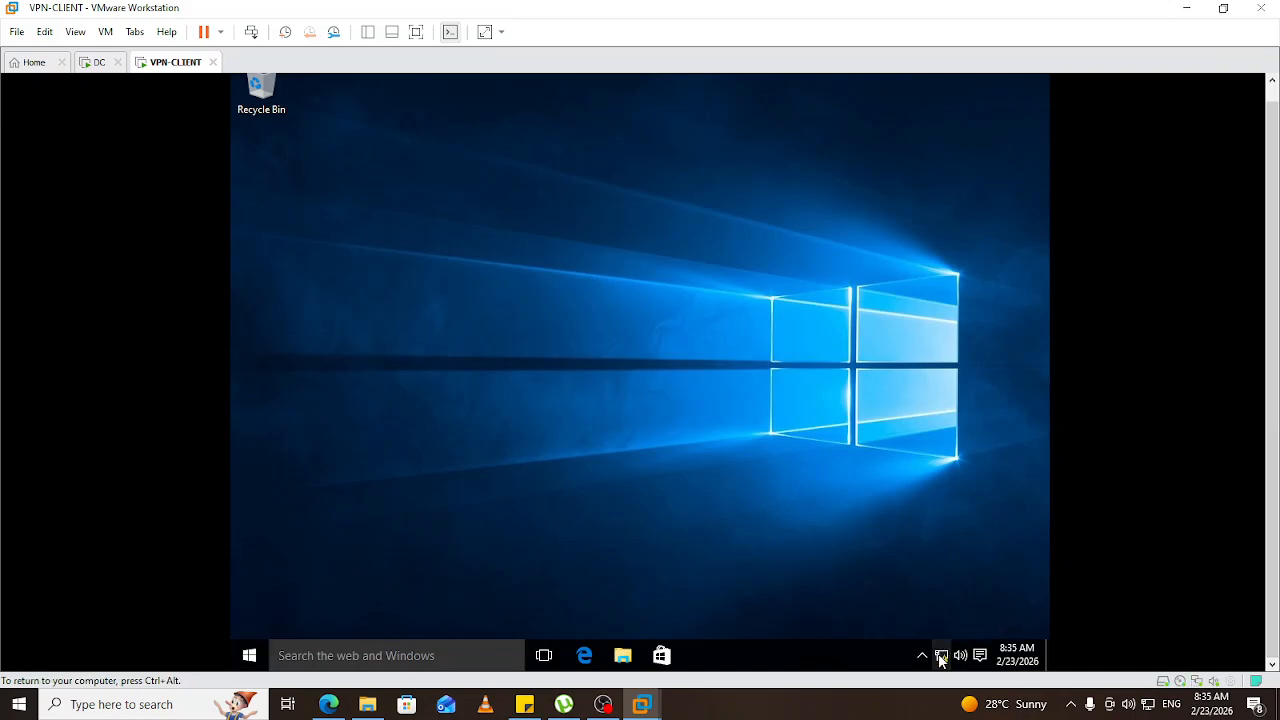
pyautogui.rightClick(940, 658)
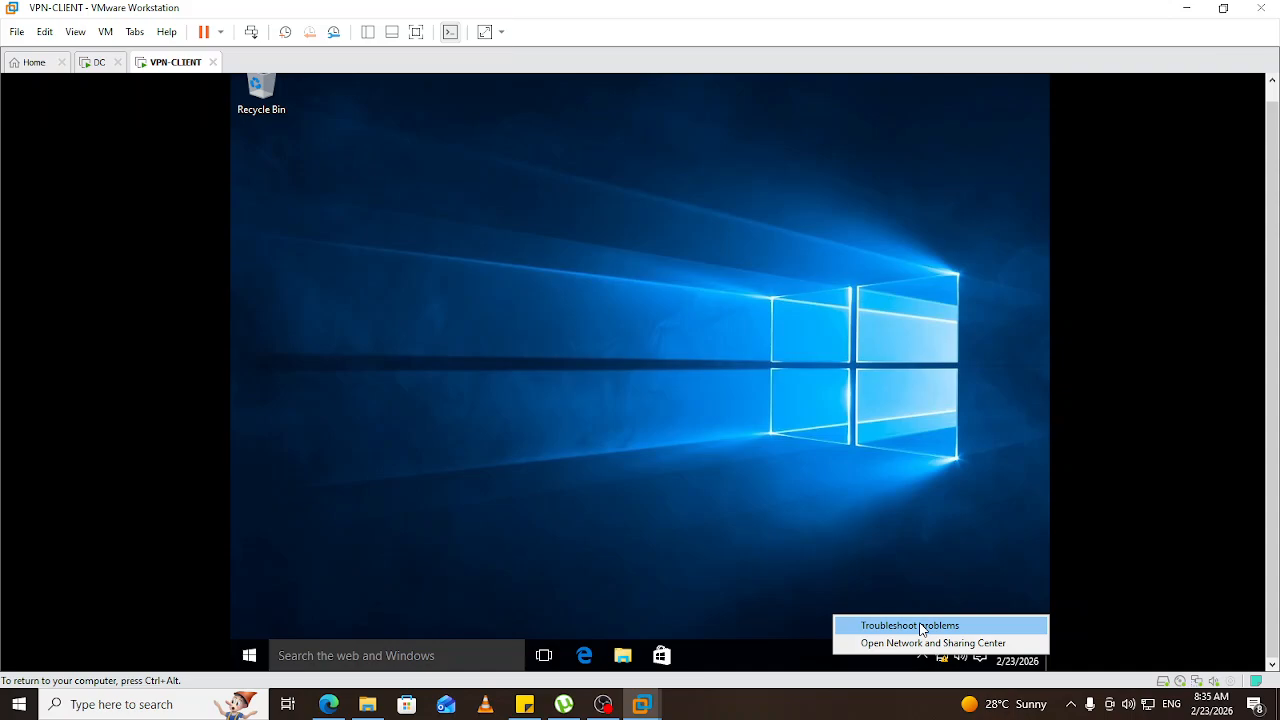
# Cancel the started network diagnostics, then open Network and Sharing Center from the tray icon.
pyautogui.click(922, 626)
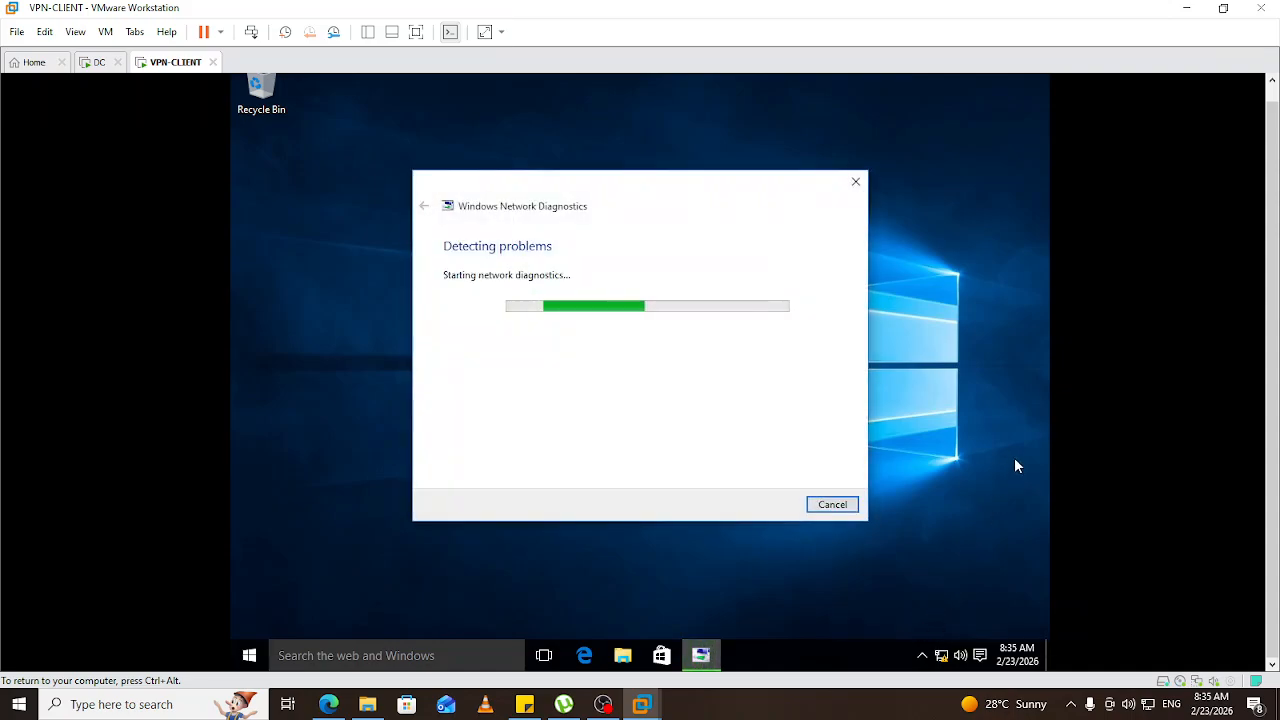
pyautogui.click(856, 183)
pyautogui.rightClick(940, 658)
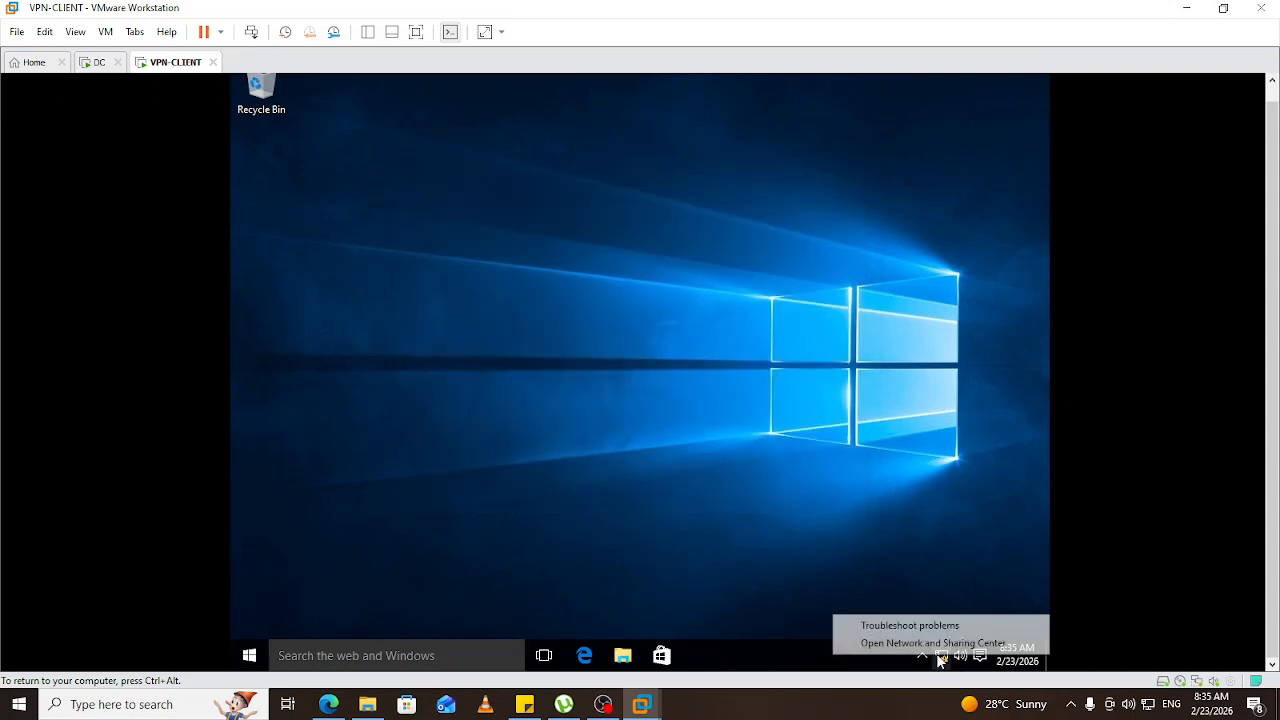
pyautogui.click(932, 643)
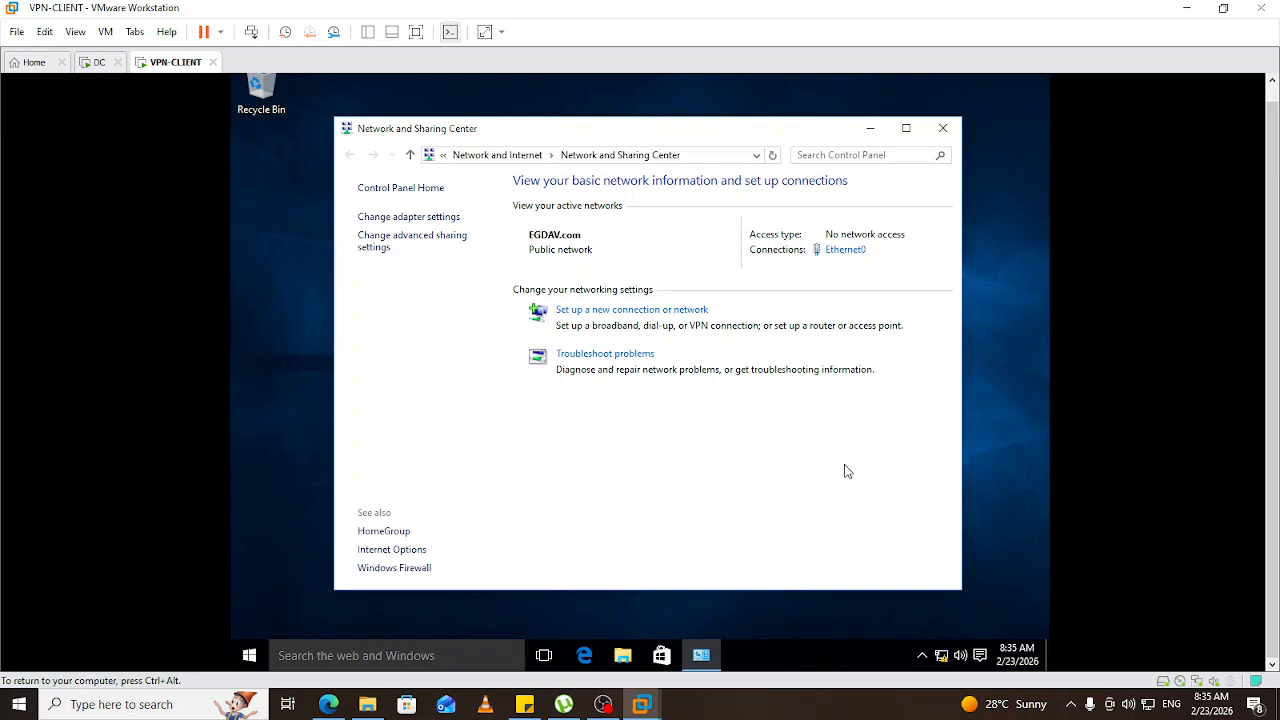
# Open Ethernet0's TCP/IPv4 properties and switch to Use the following IP address.
pyautogui.click(851, 254)
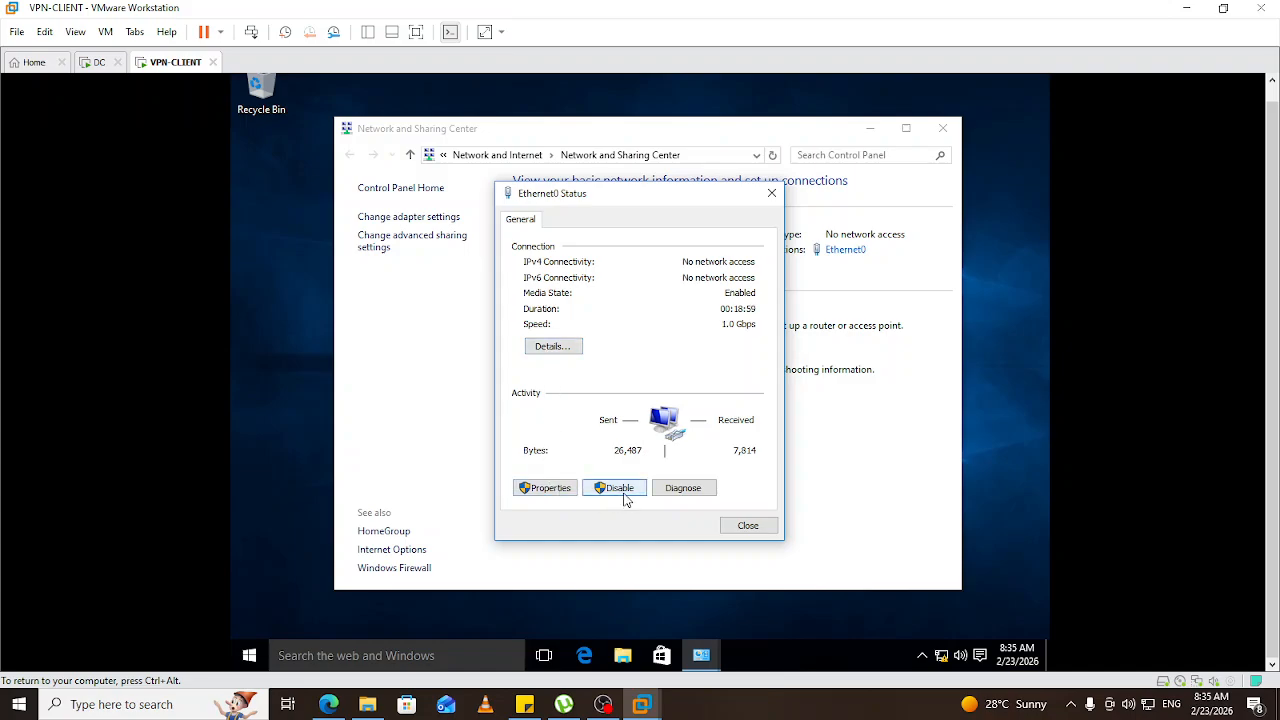
pyautogui.click(552, 489)
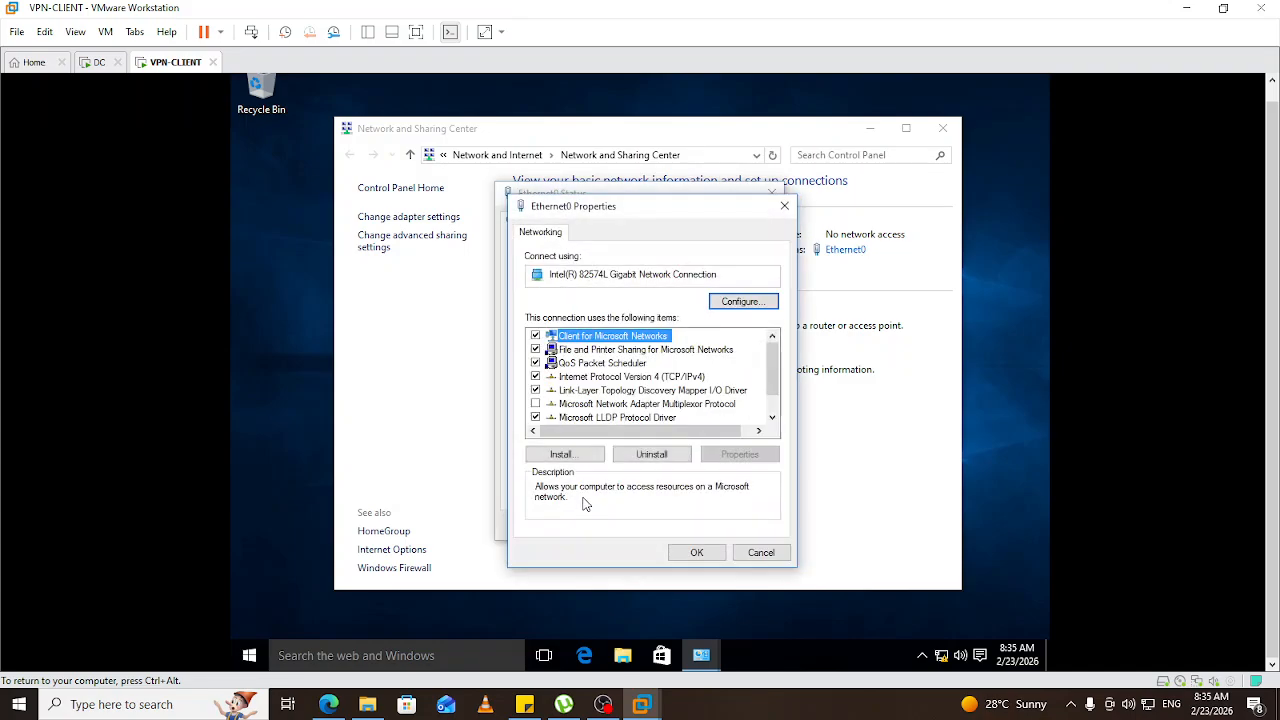
pyautogui.click(642, 379)
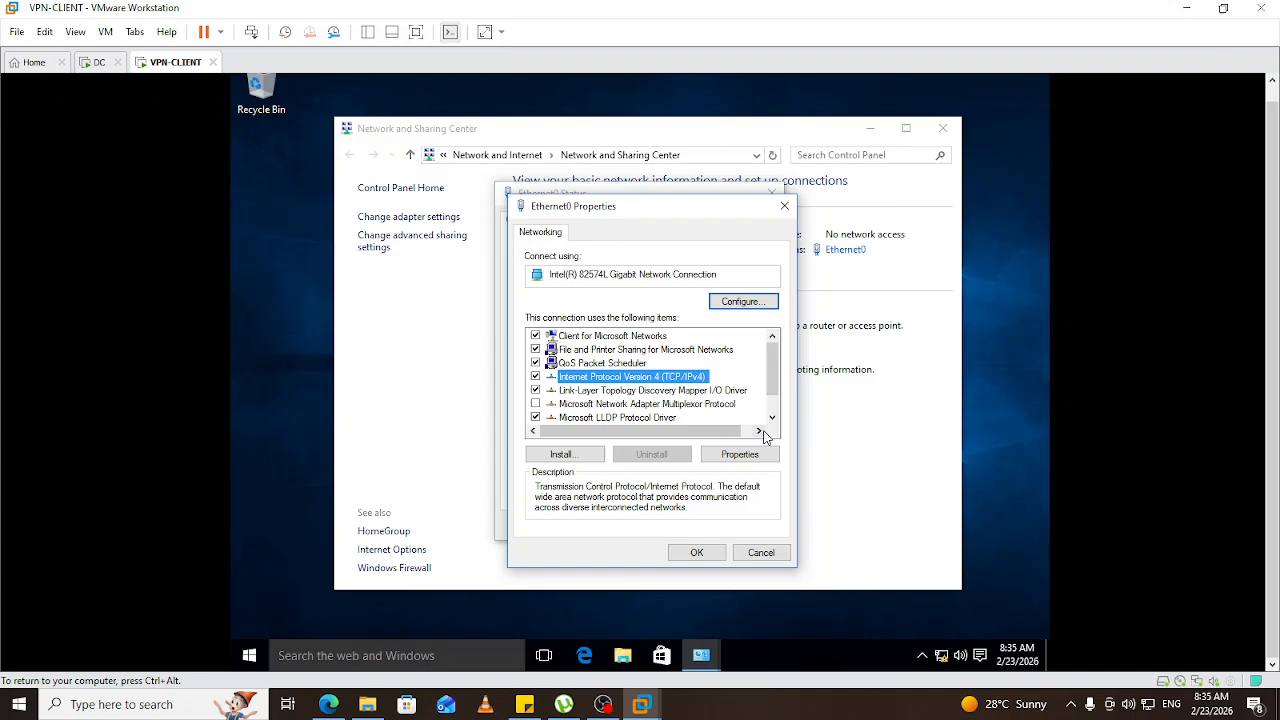
pyautogui.click(745, 454)
pyautogui.click(624, 384)
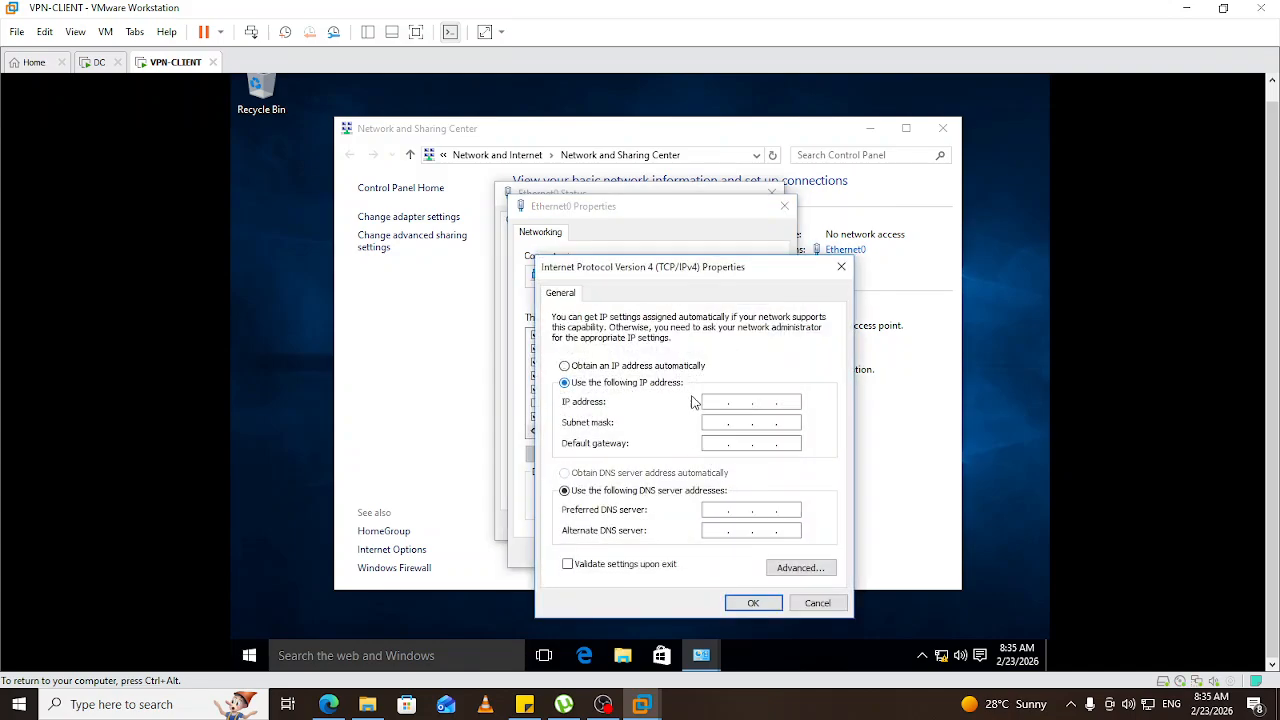
# On the DC, close the completed Add Roles and Features Wizard.
pyautogui.click(113, 63)
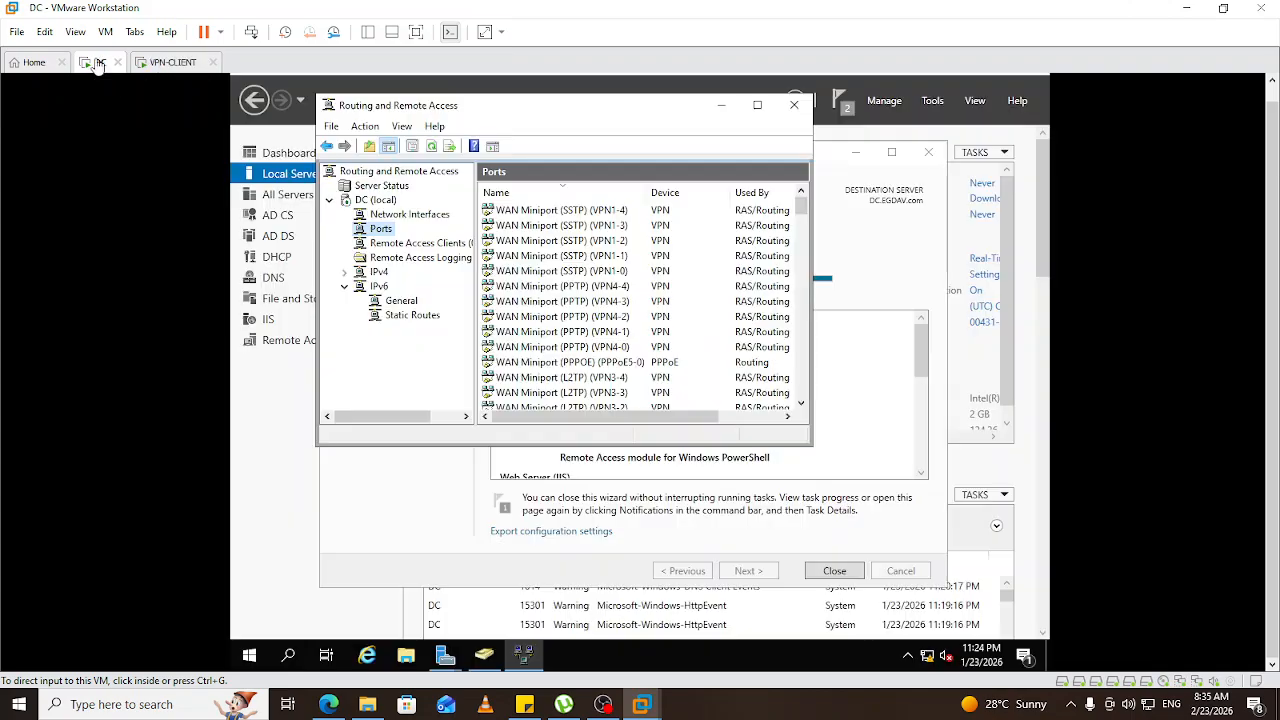
pyautogui.click(283, 536)
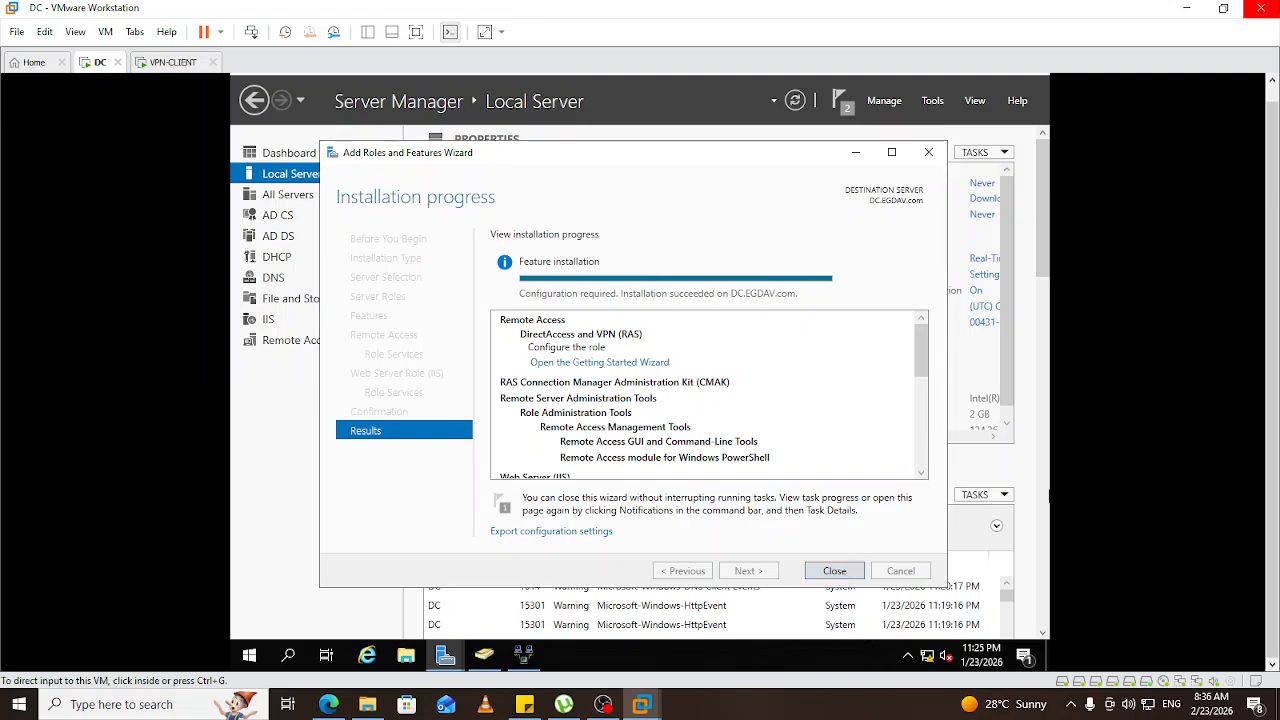
pyautogui.click(848, 574)
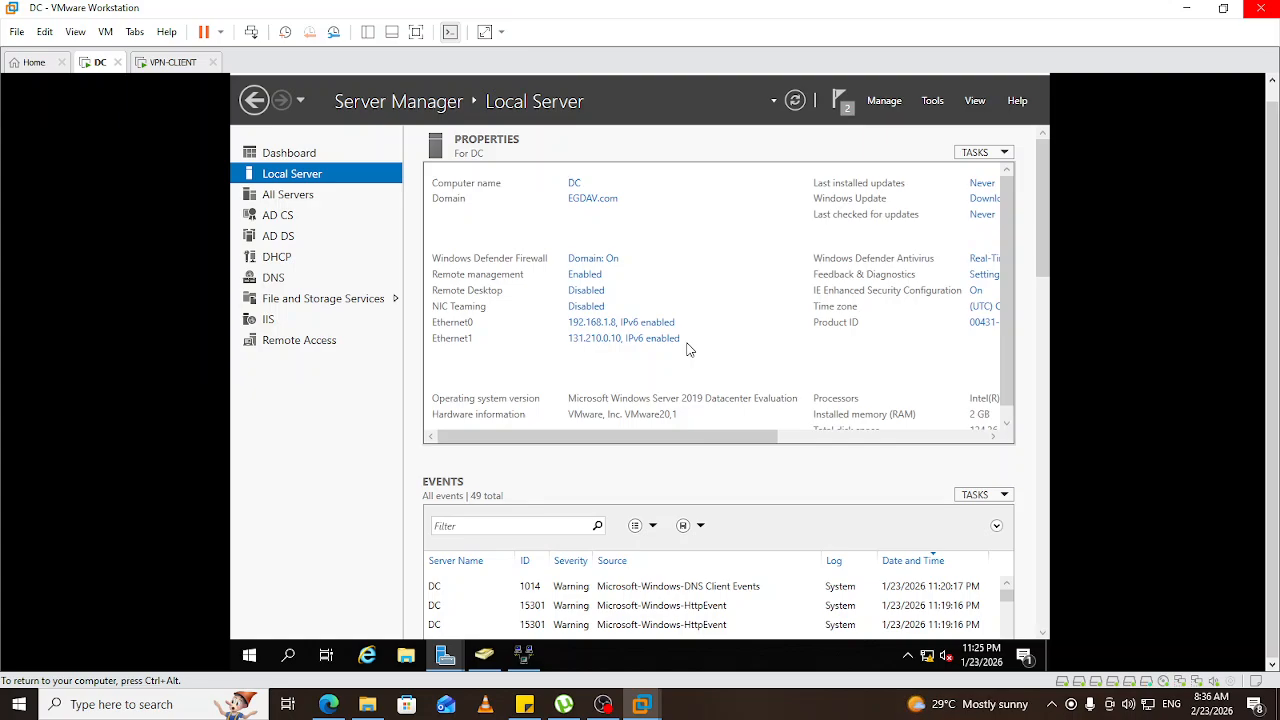
# On VPN-CLIENT, set Ethernet0 to 131.210.0.20, mask 255.255.0.0, and close the adapter dialogs.
pyautogui.click(173, 62)
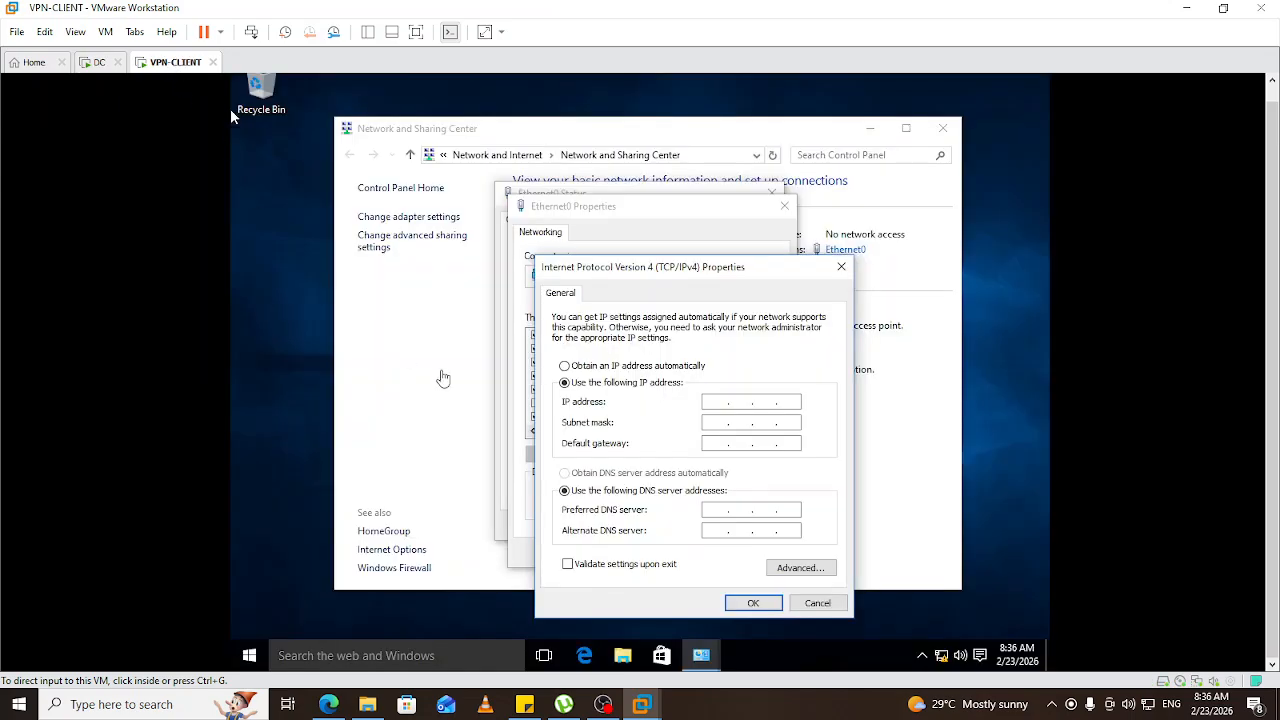
pyautogui.click(231, 111)
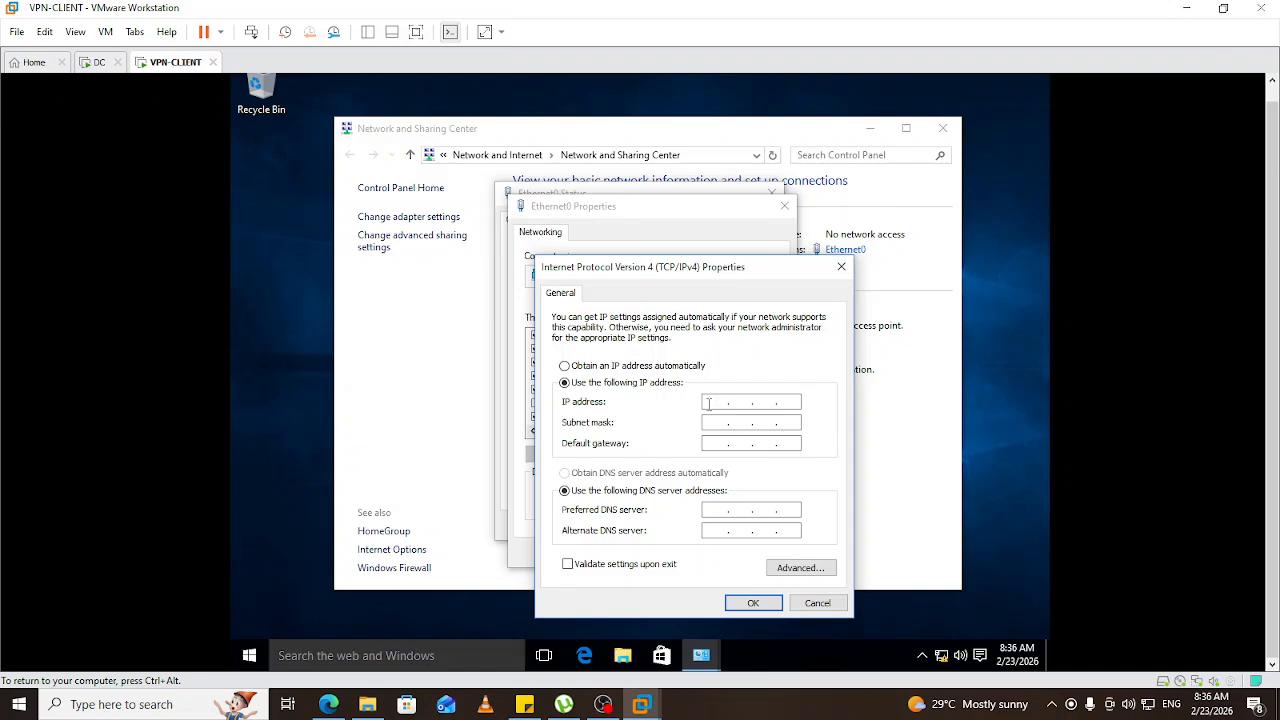
pyautogui.write('131 . 210 . 0 . 20')
pyautogui.press('Tab')
pyautogui.click(762, 605)
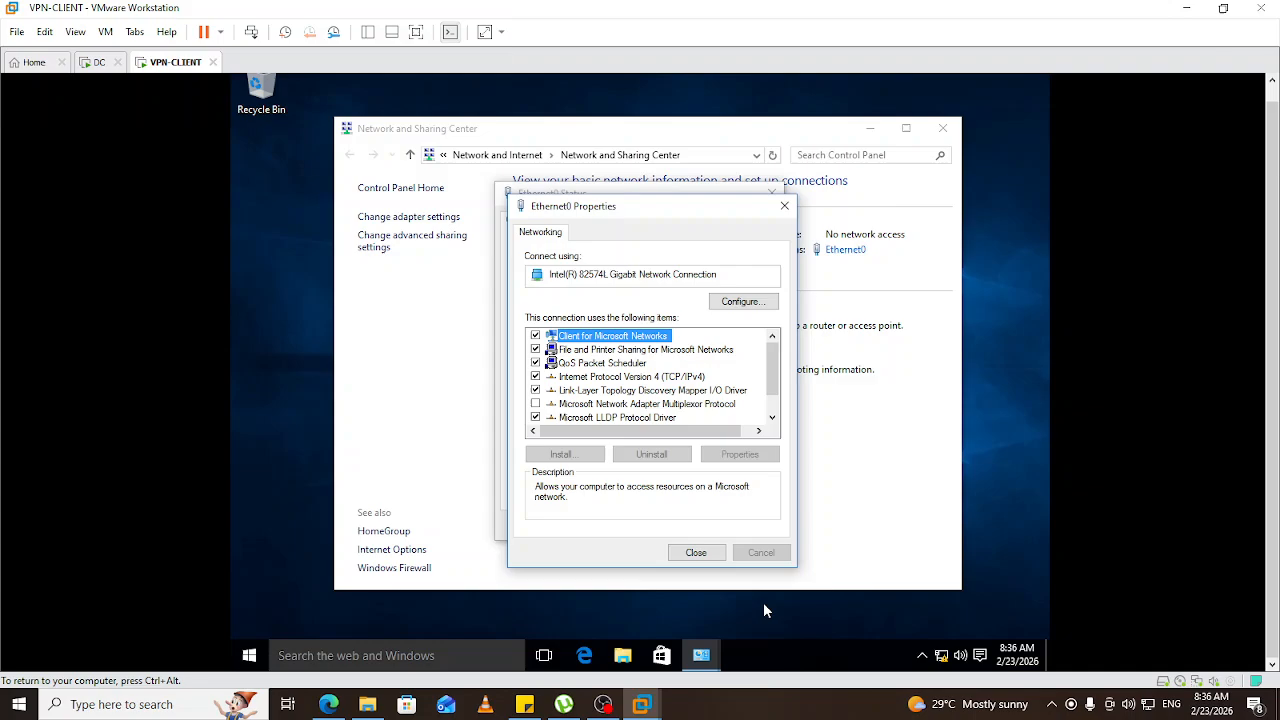
pyautogui.click(699, 555)
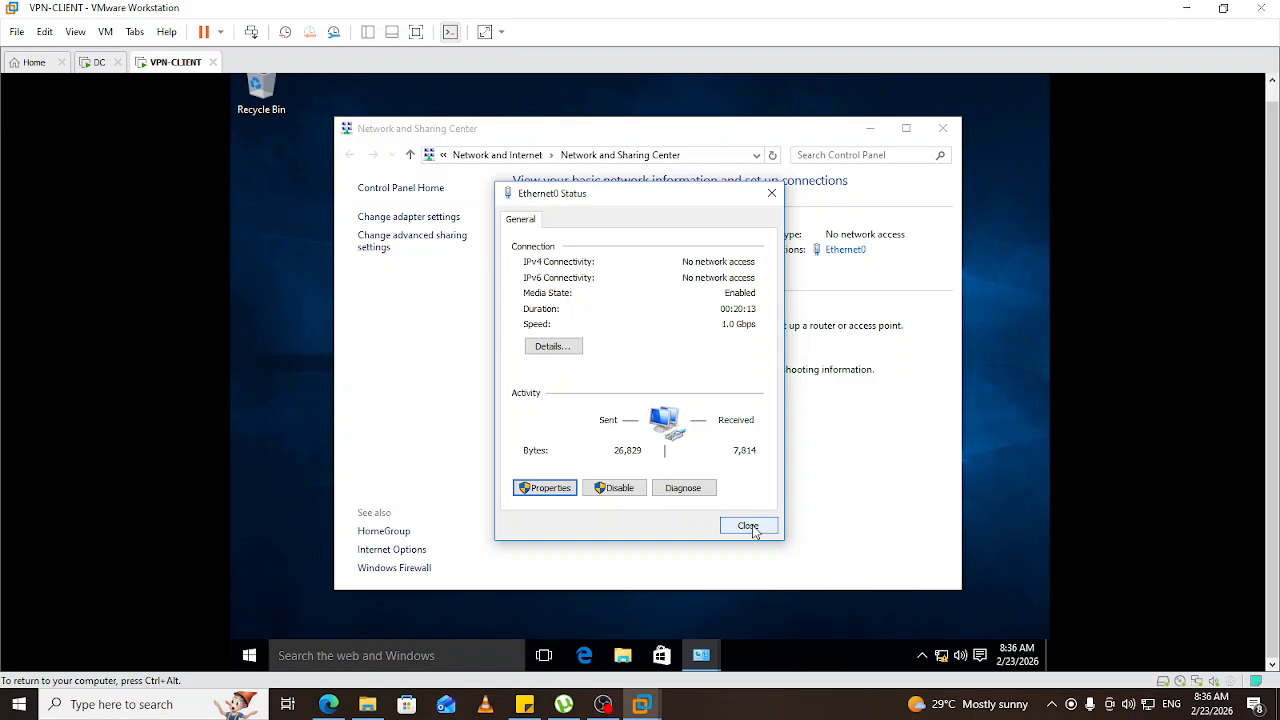
pyautogui.click(749, 527)
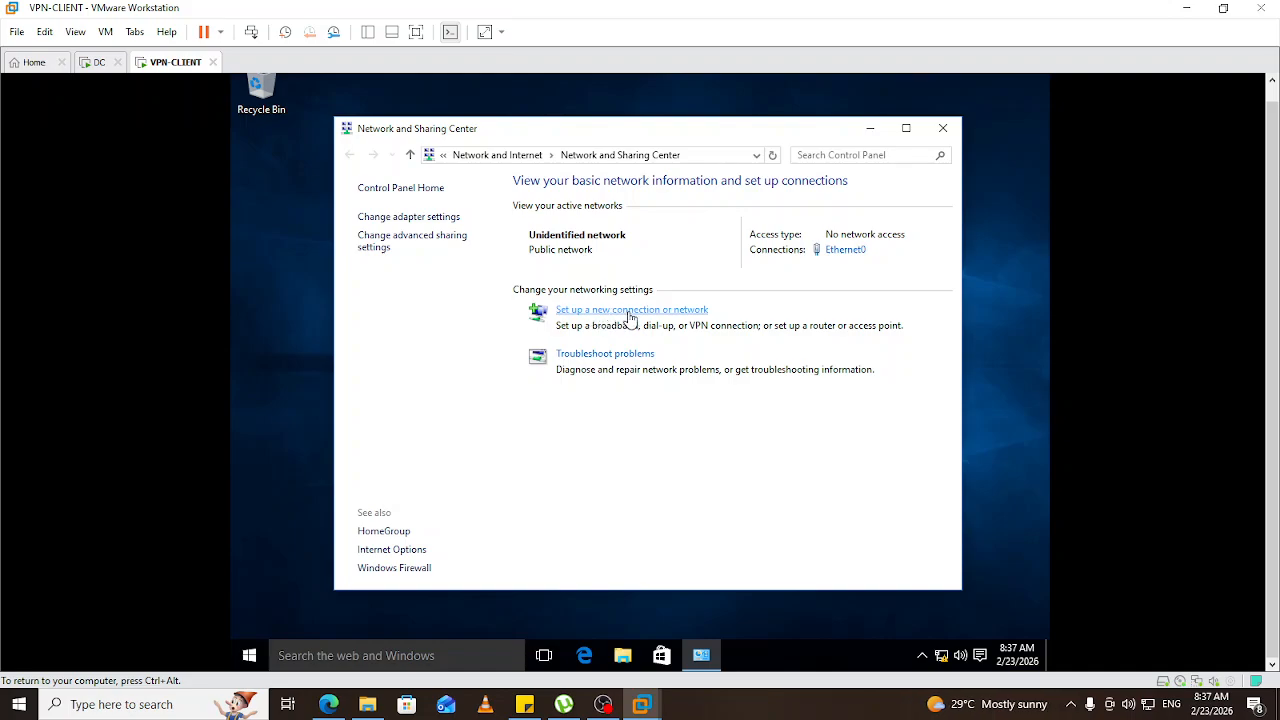
# Start a Connect to a workplace VPN connection, deferring Internet connection setup.
pyautogui.click(631, 312)
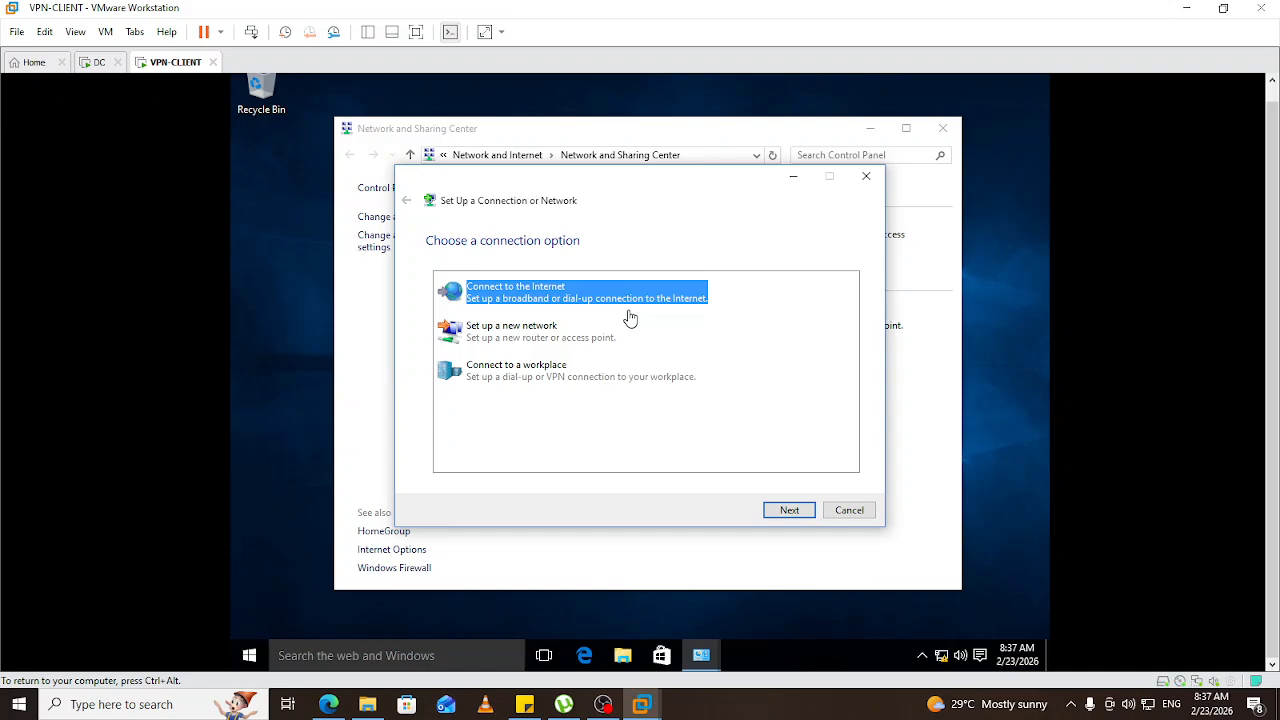
pyautogui.click(527, 376)
pyautogui.click(789, 512)
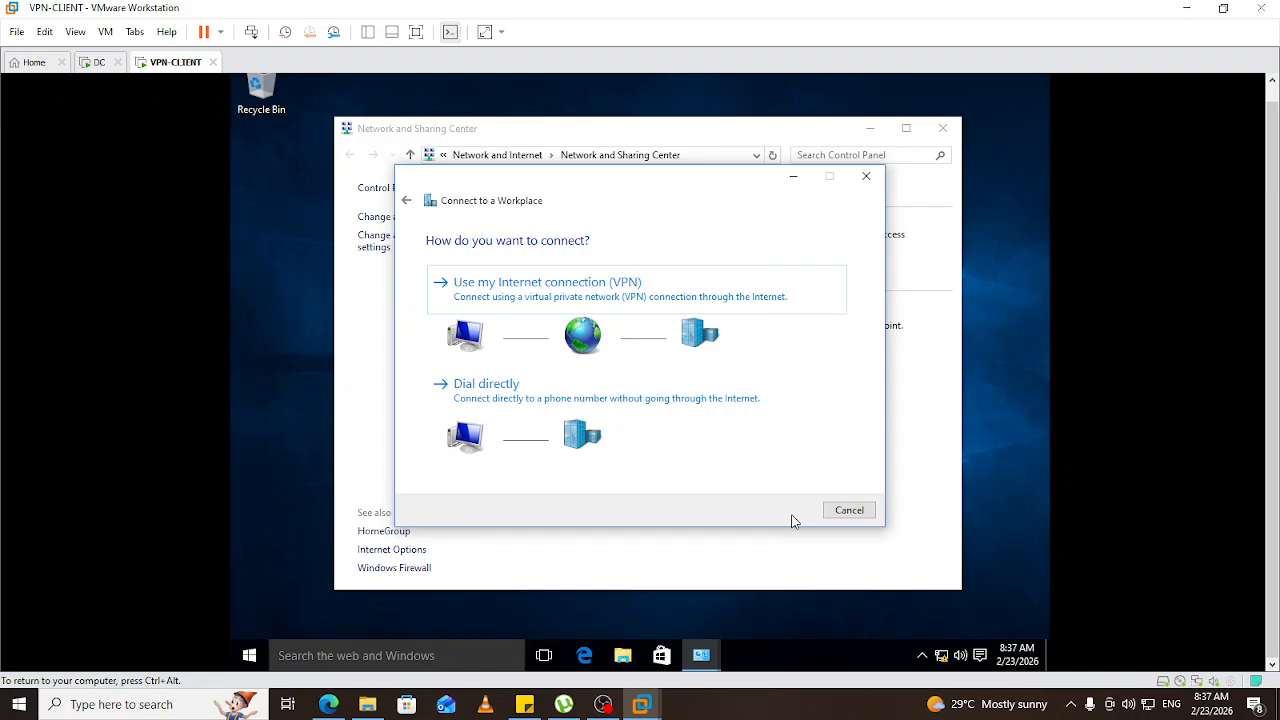
pyautogui.click(596, 285)
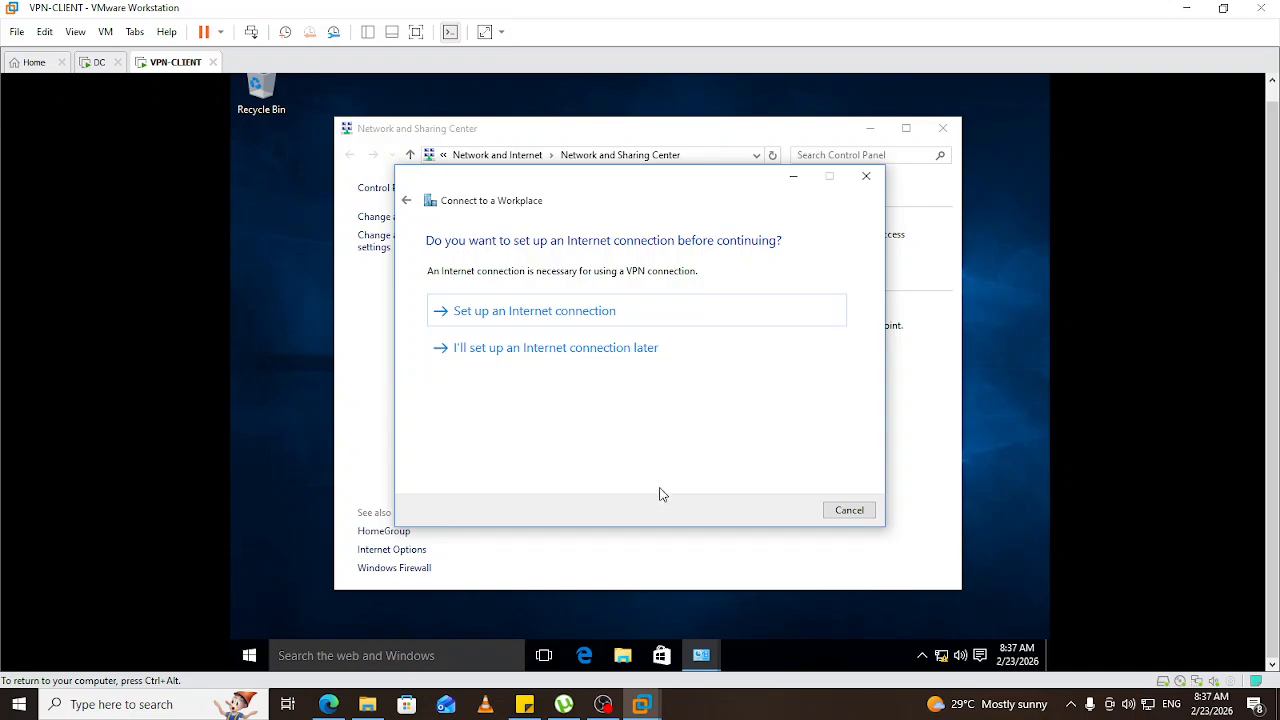
pyautogui.click(555, 349)
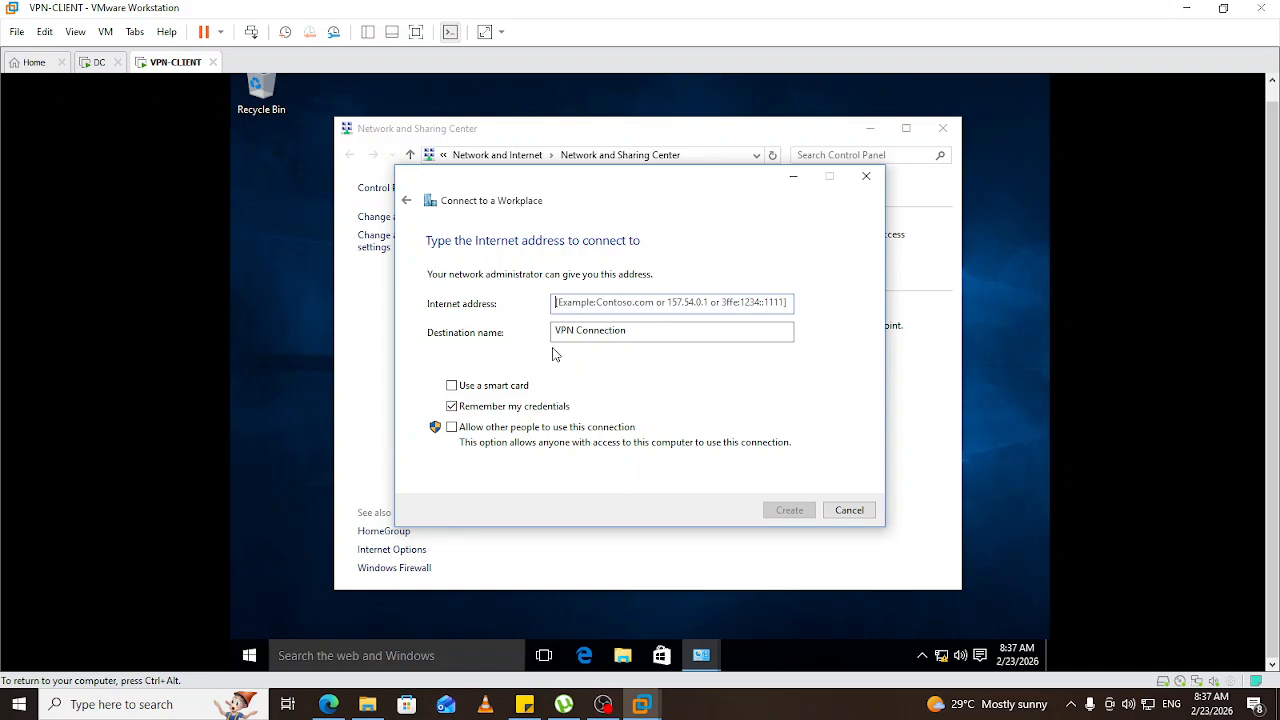
# Create VPN 'EGDAV VPN Con' to 131.210.0.10, allowing other people to use it.
pyautogui.click(616, 298)
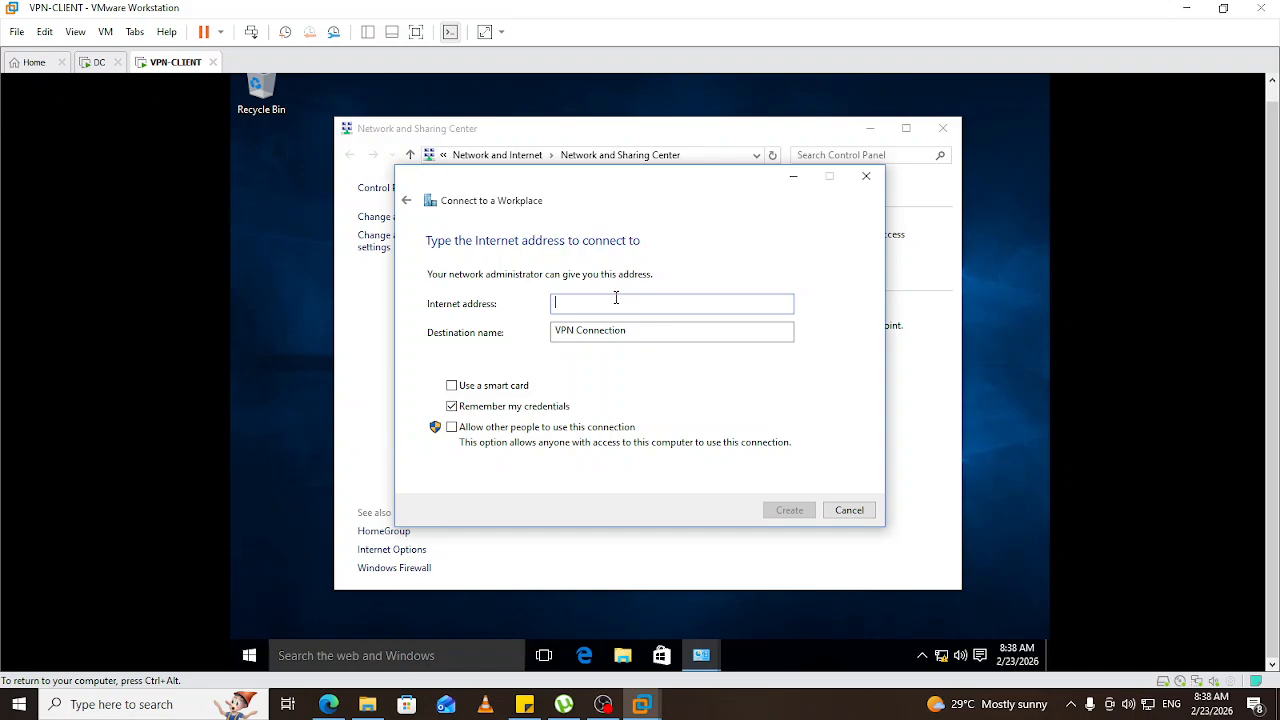
pyautogui.write('1')
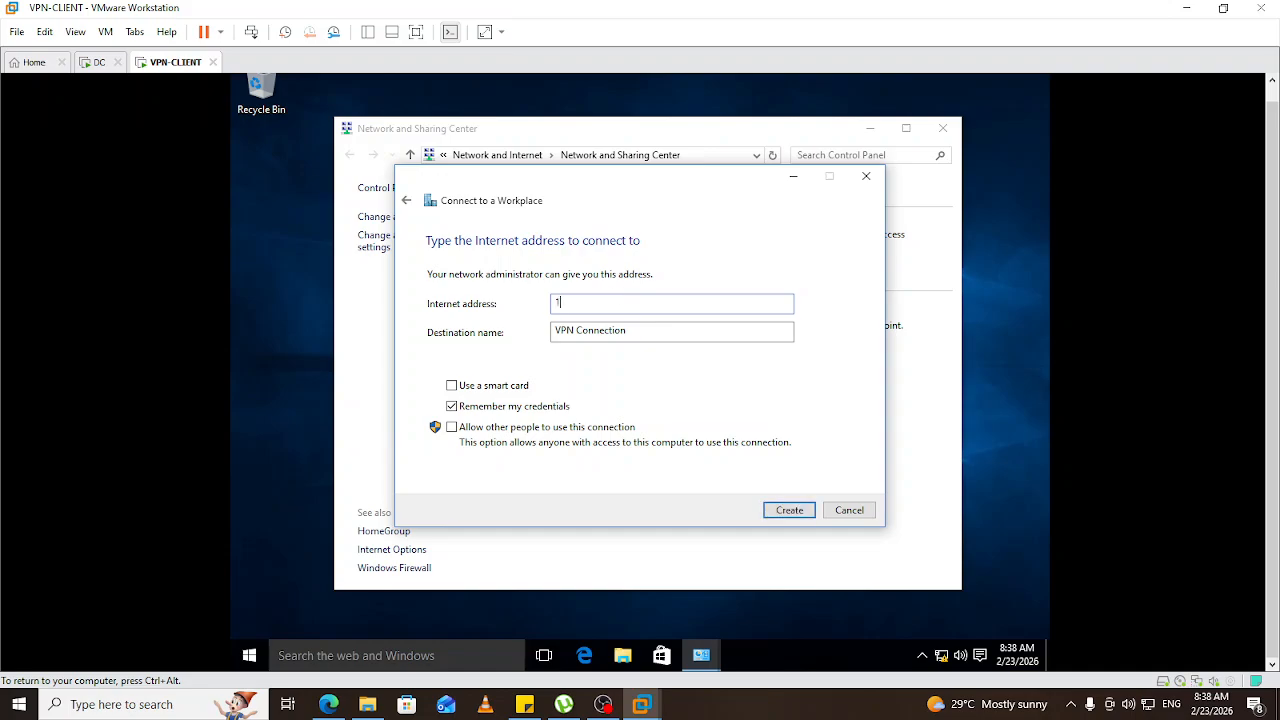
pyautogui.write('31.210.0.10')
pyautogui.click(645, 331)
pyautogui.moveTo(570, 330); pyautogui.dragTo(550, 330)
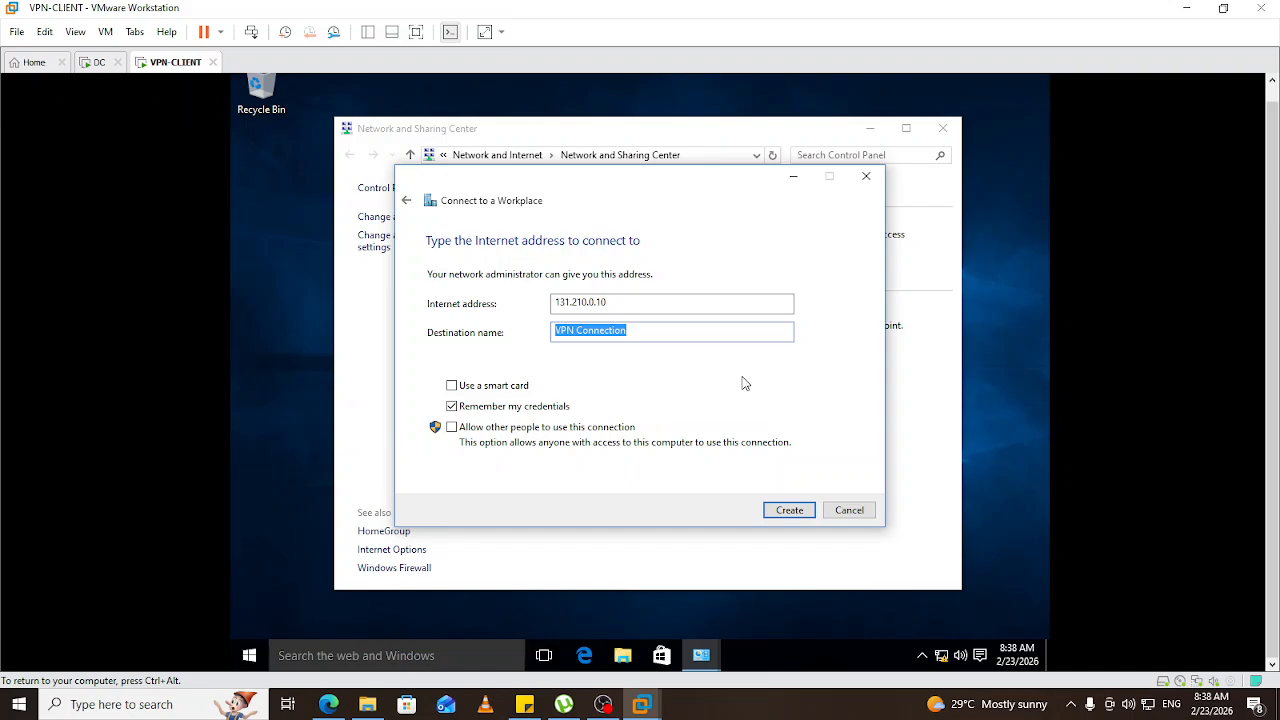
pyautogui.write('EGDAV VPN Con')
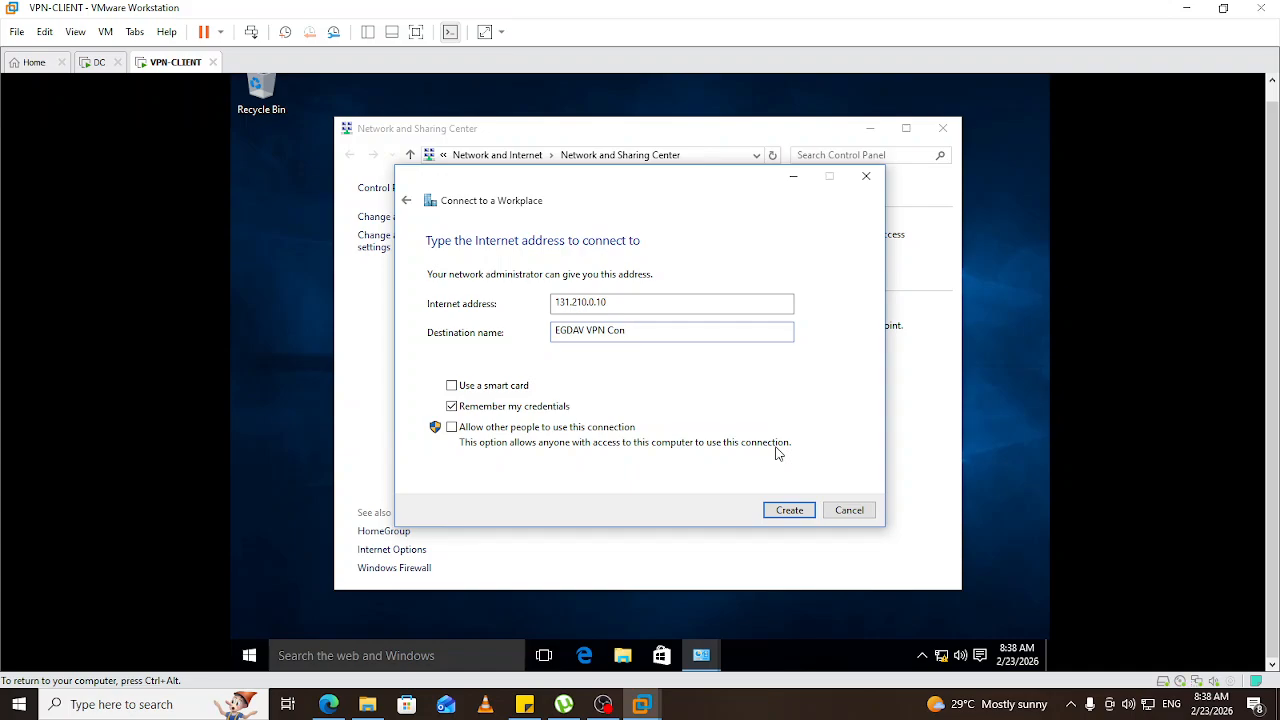
pyautogui.click(452, 427)
pyautogui.click(792, 511)
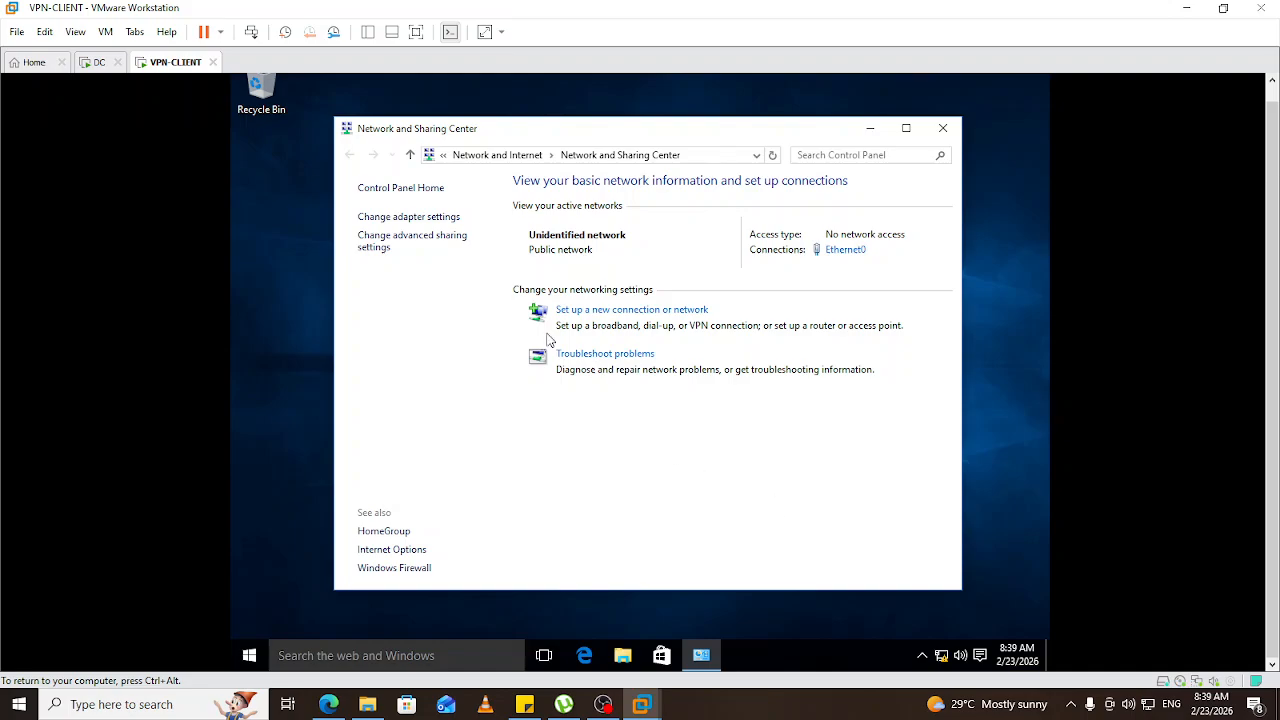
# Open the VPN settings page via EGDAV VPN Con's Connect / Disconnect action in Network Connections.
pyautogui.click(405, 221)
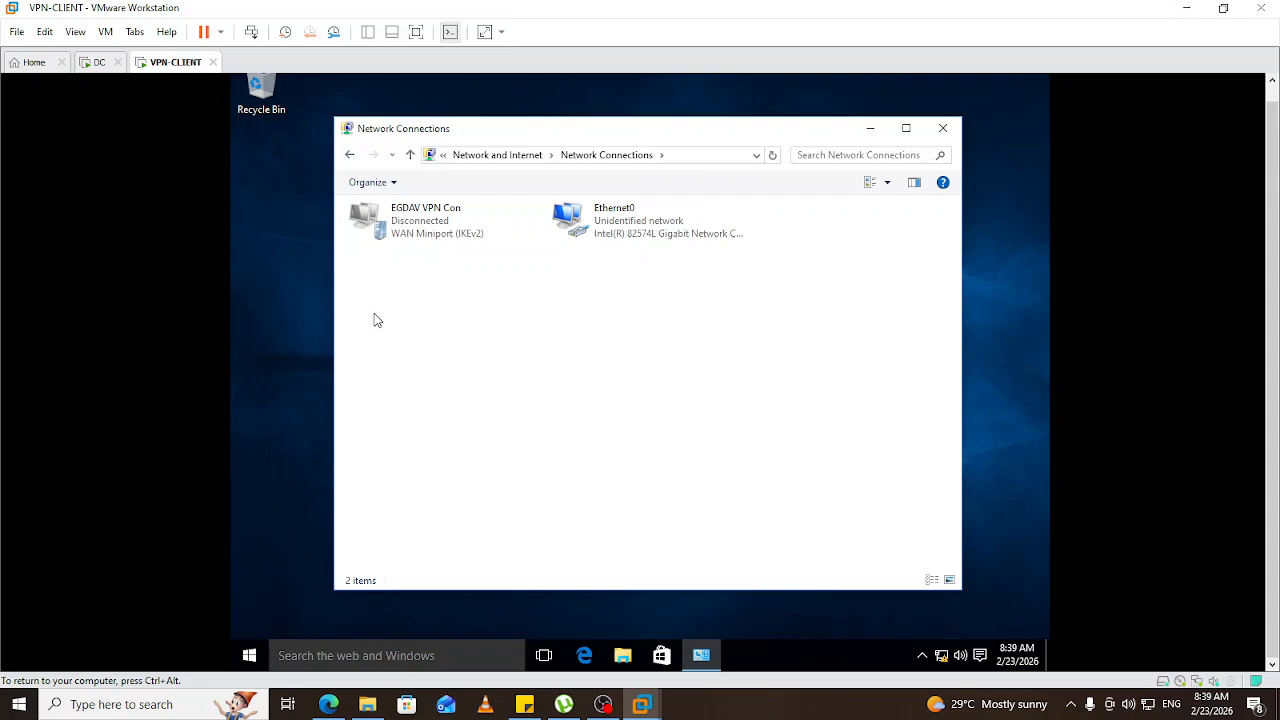
pyautogui.rightClick(430, 223)
pyautogui.click(487, 231)
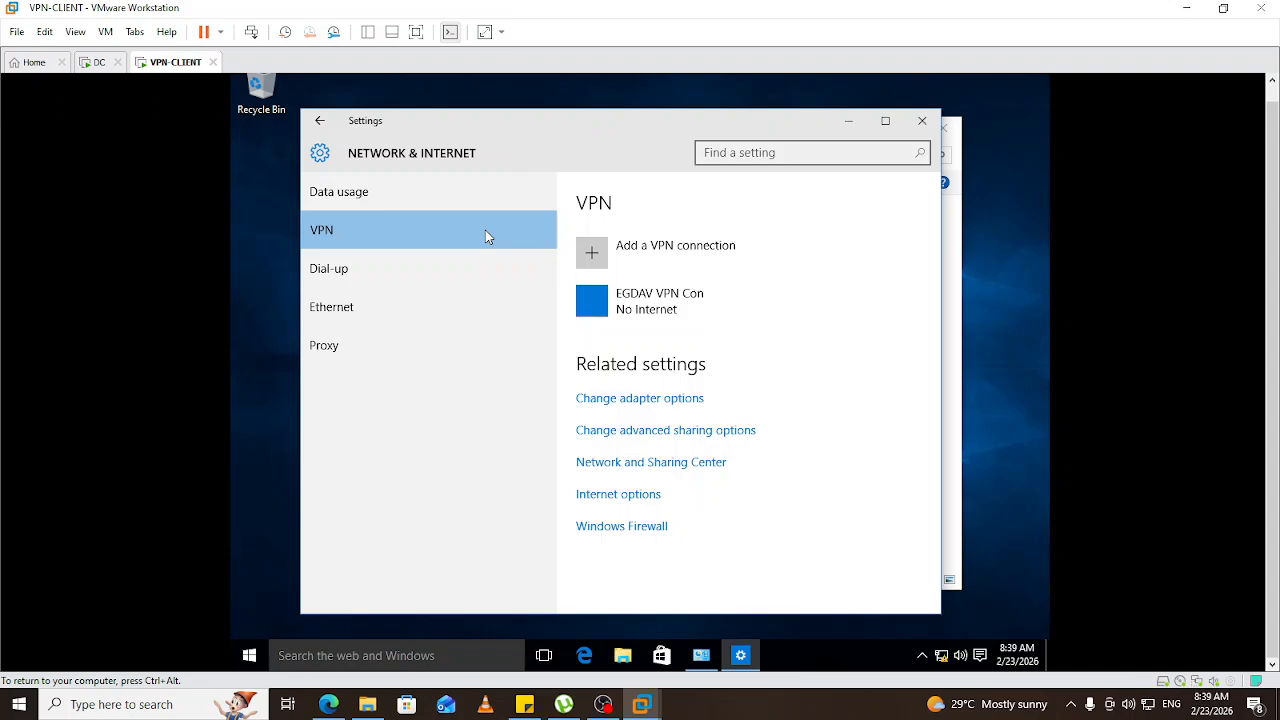
# Connect EGDAV VPN Con, signing in with the EGDAV domain user name and password.
pyautogui.click(686, 306)
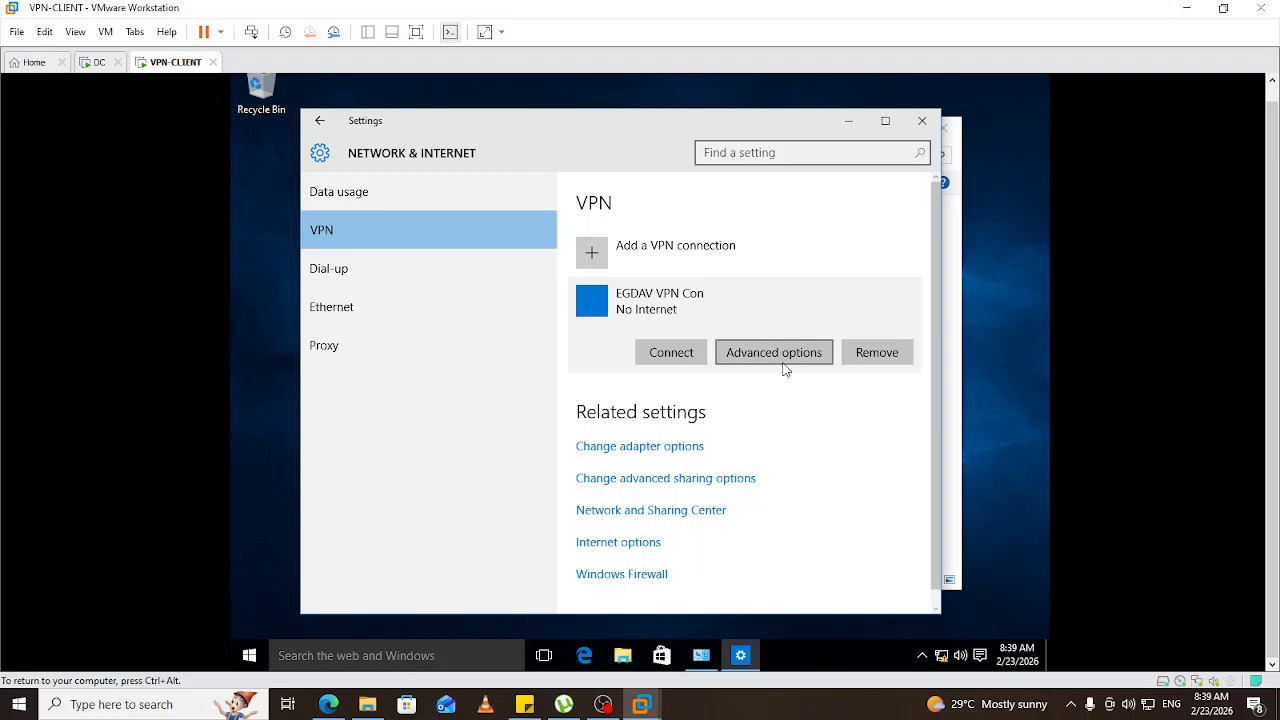
pyautogui.click(665, 356)
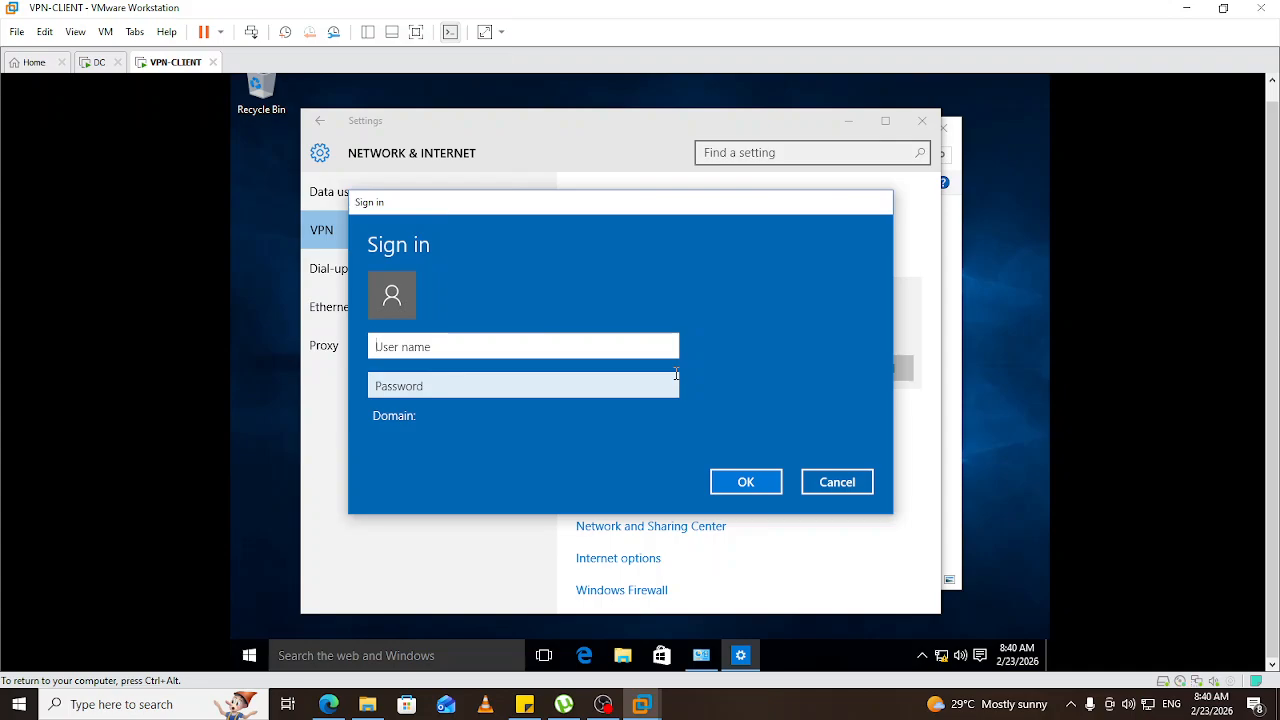
pyautogui.click(480, 352)
pyautogui.write('EGDAV')
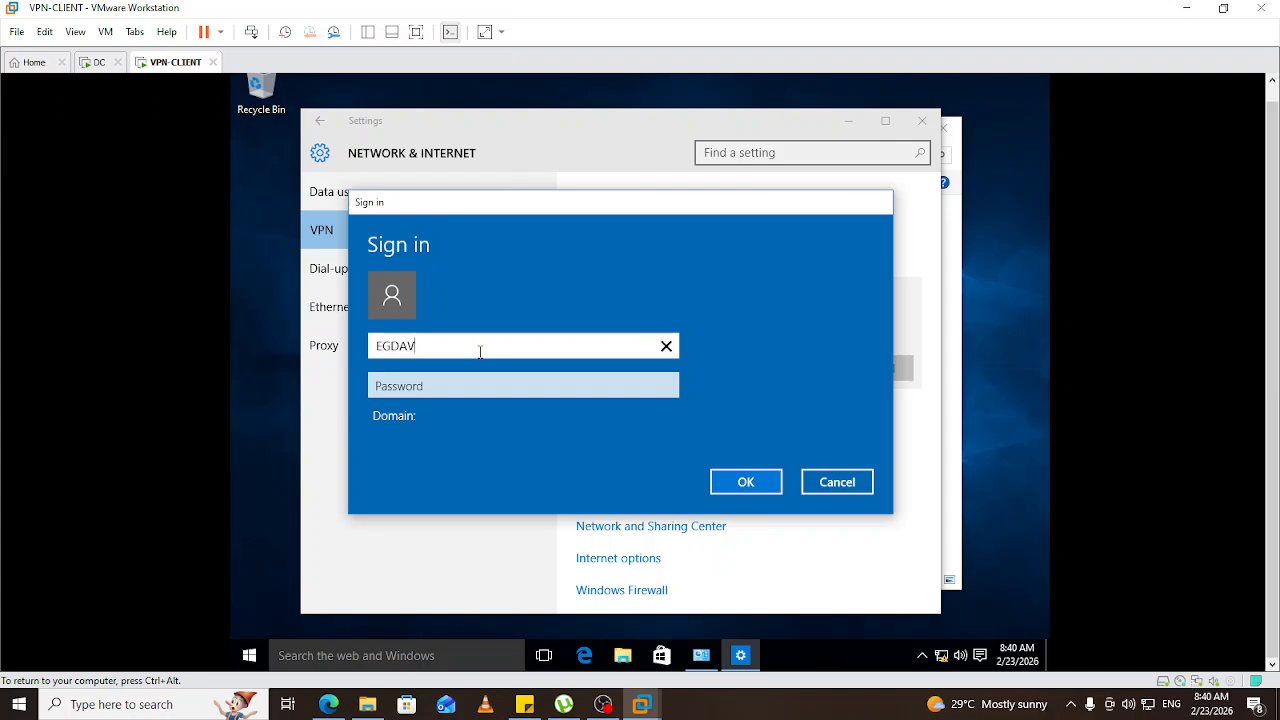
pyautogui.write('\\')
pyautogui.write('TT')
pyautogui.click(442, 385)
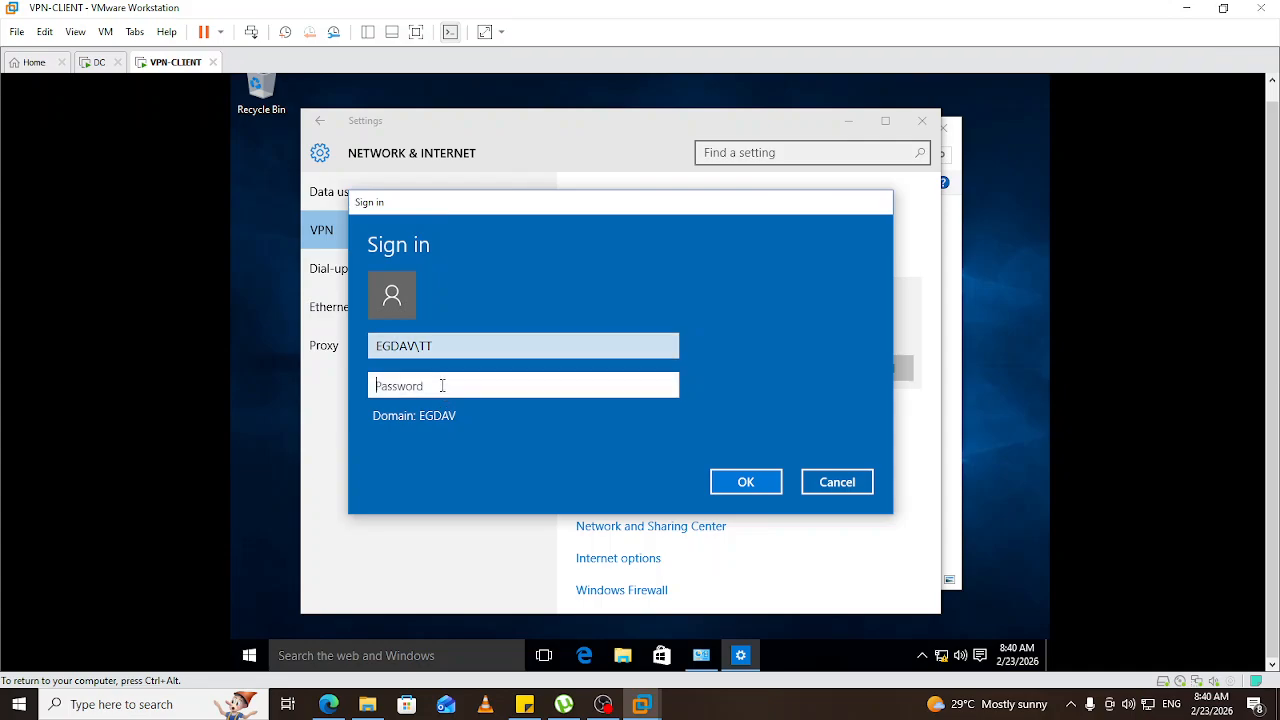
pyautogui.write('•••••••••')
pyautogui.click(750, 484)
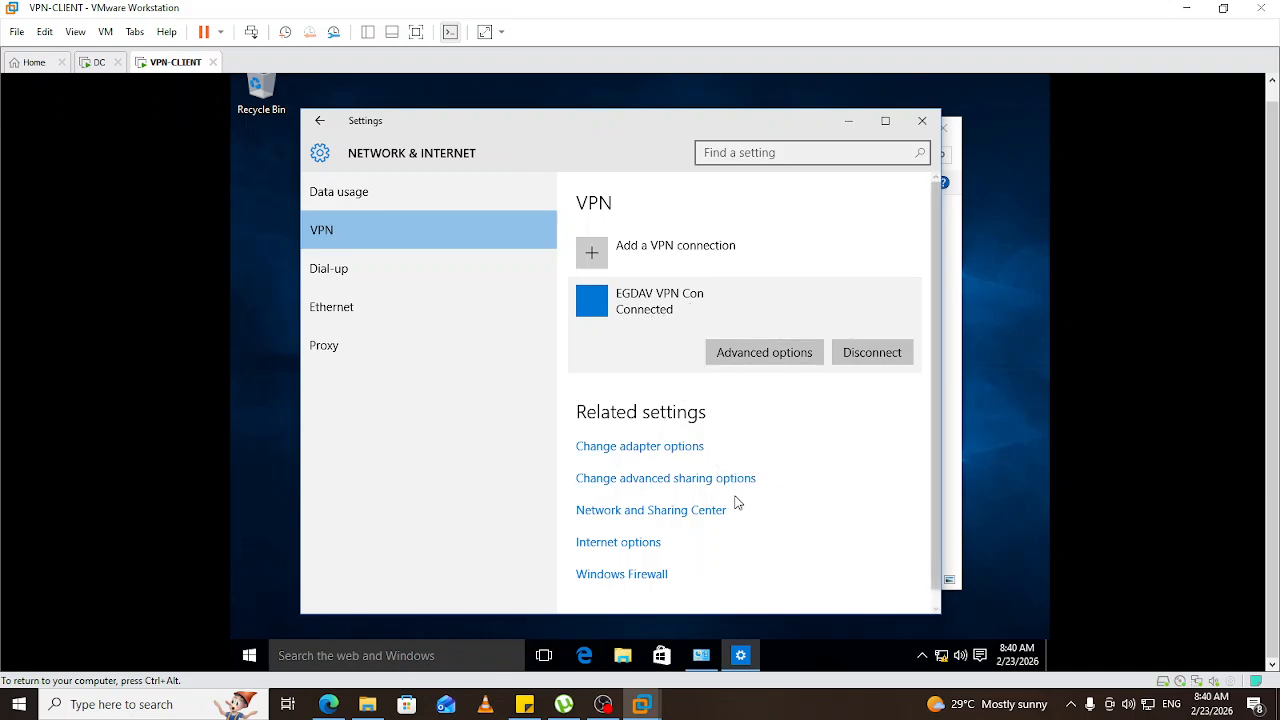
# Minimize Settings and open the Status dialog for EGDAV VPN Con.
pyautogui.click(845, 124)
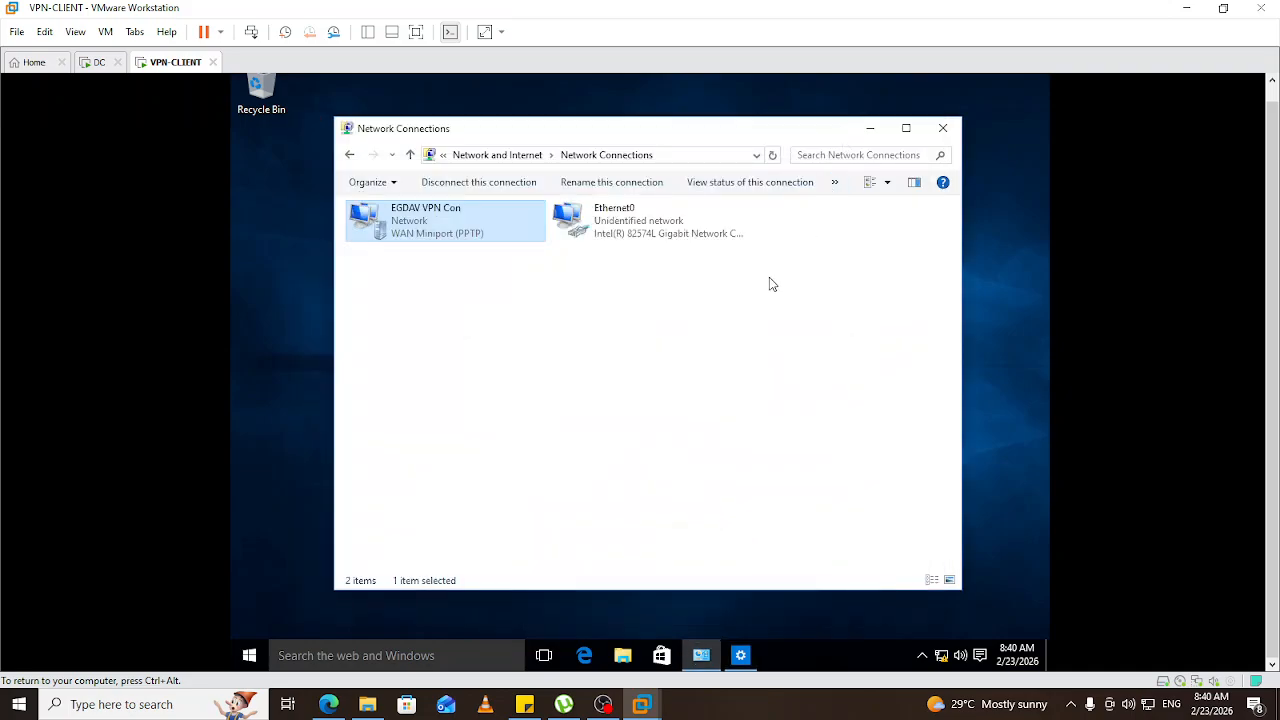
pyautogui.click(545, 363)
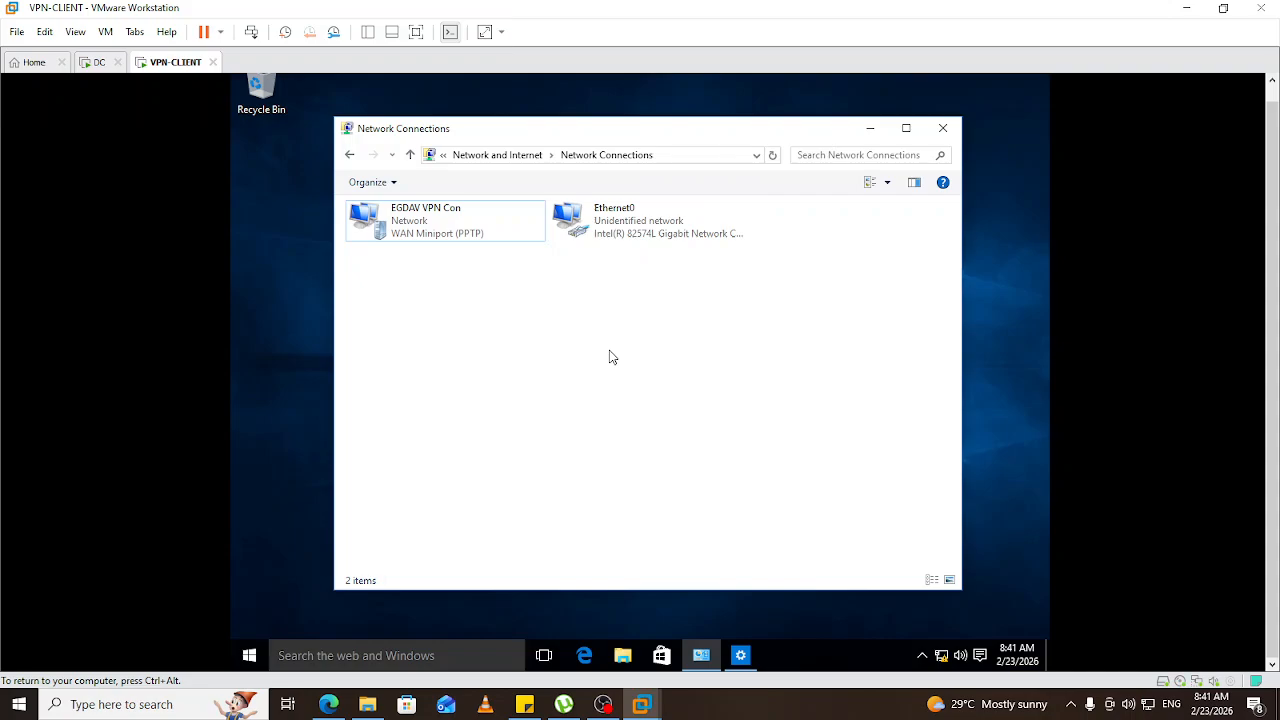
pyautogui.rightClick(434, 225)
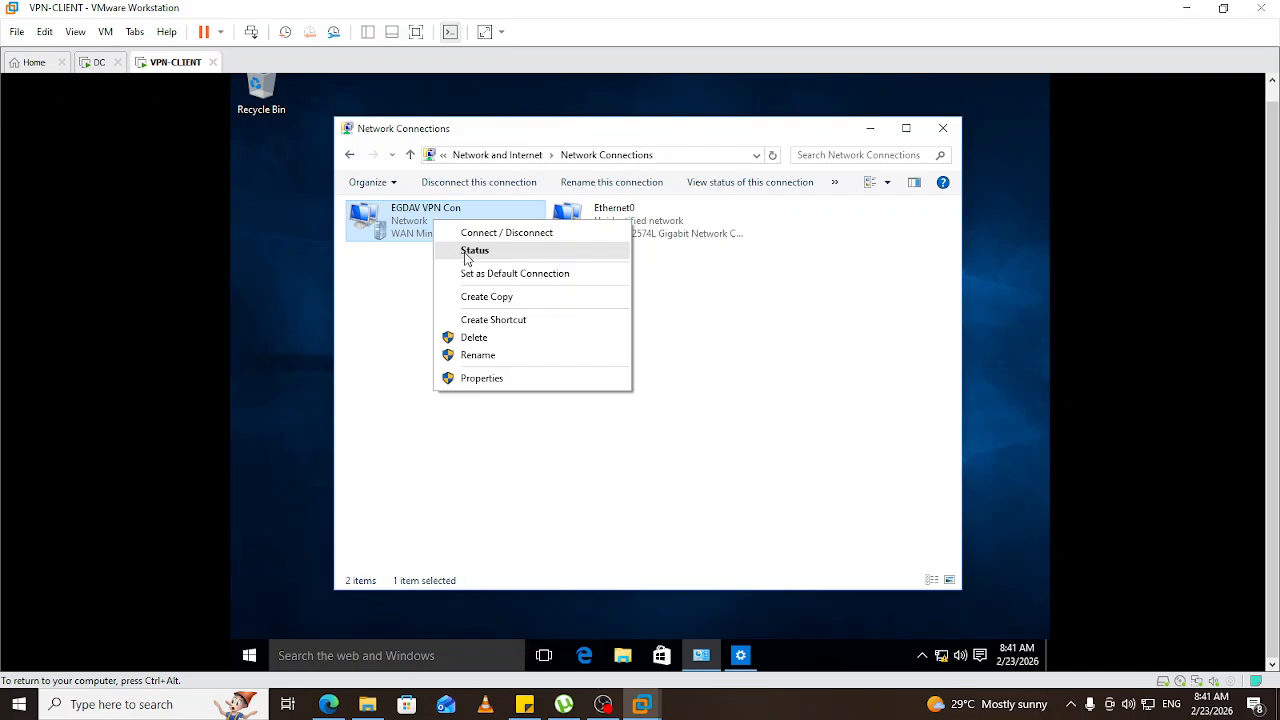
pyautogui.click(466, 258)
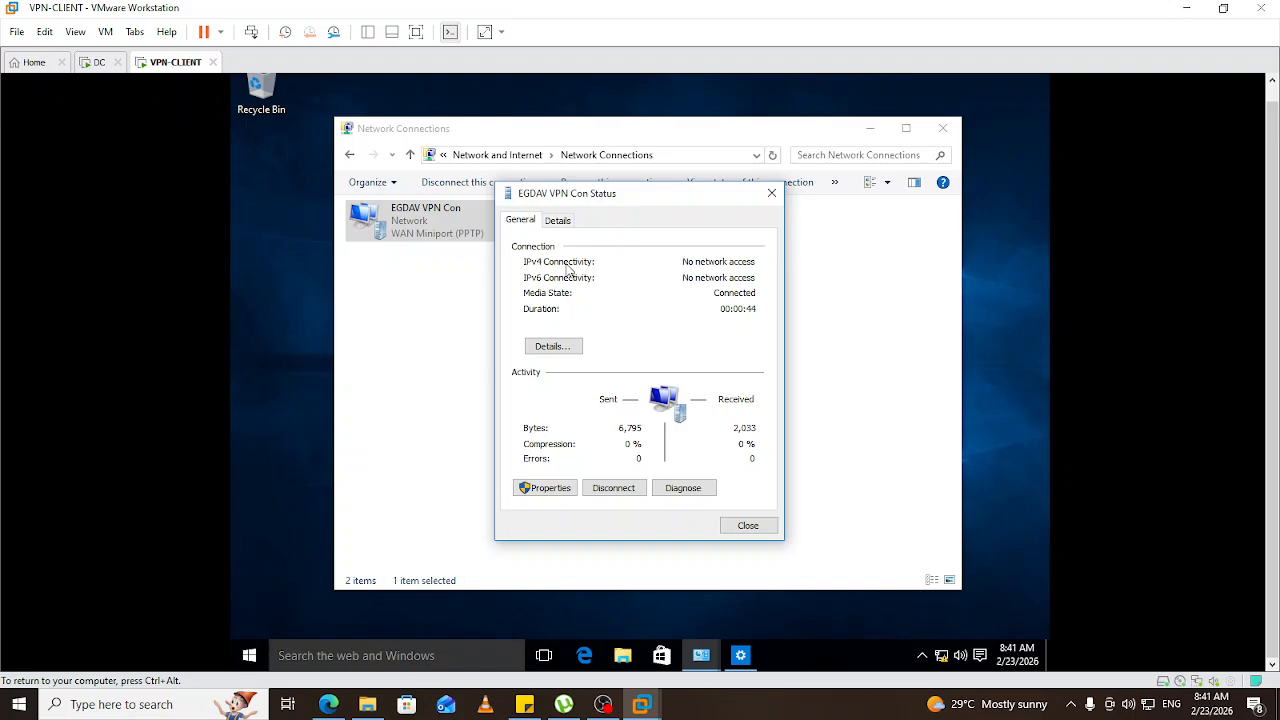
# Open the connection Details to confirm the VPN's IPv4 address 192.168.1.14.
pyautogui.click(555, 347)
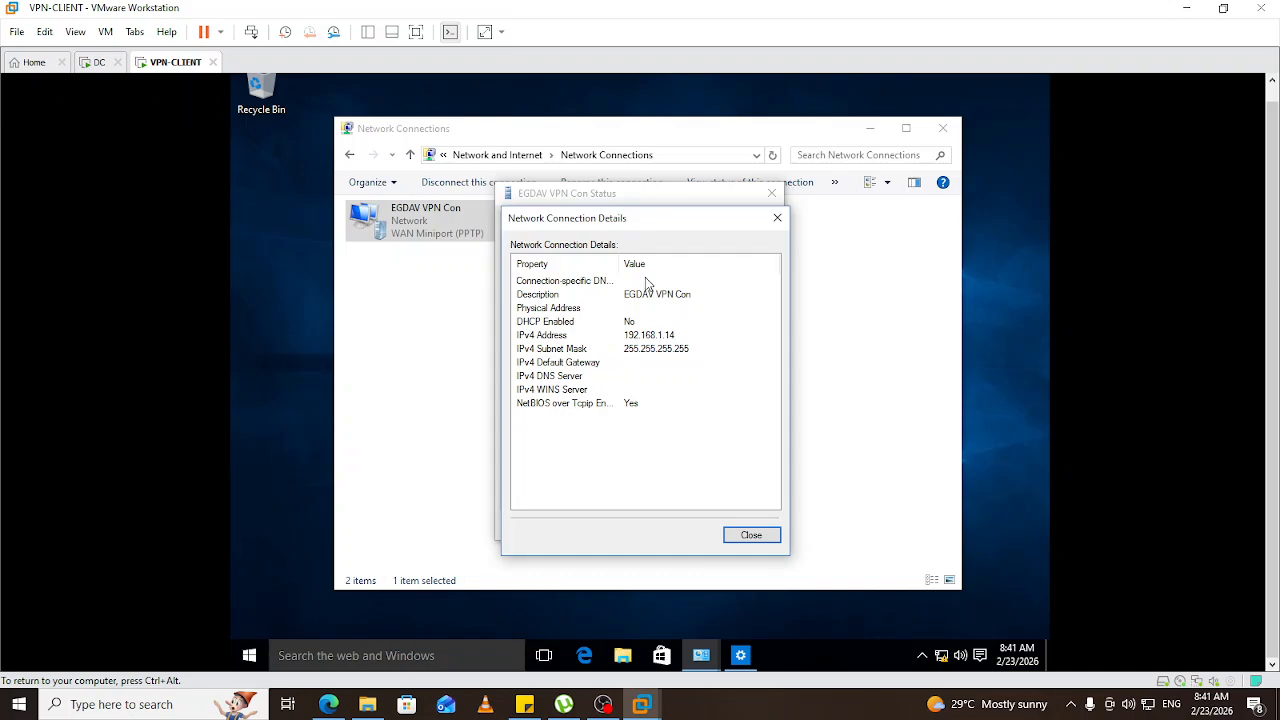